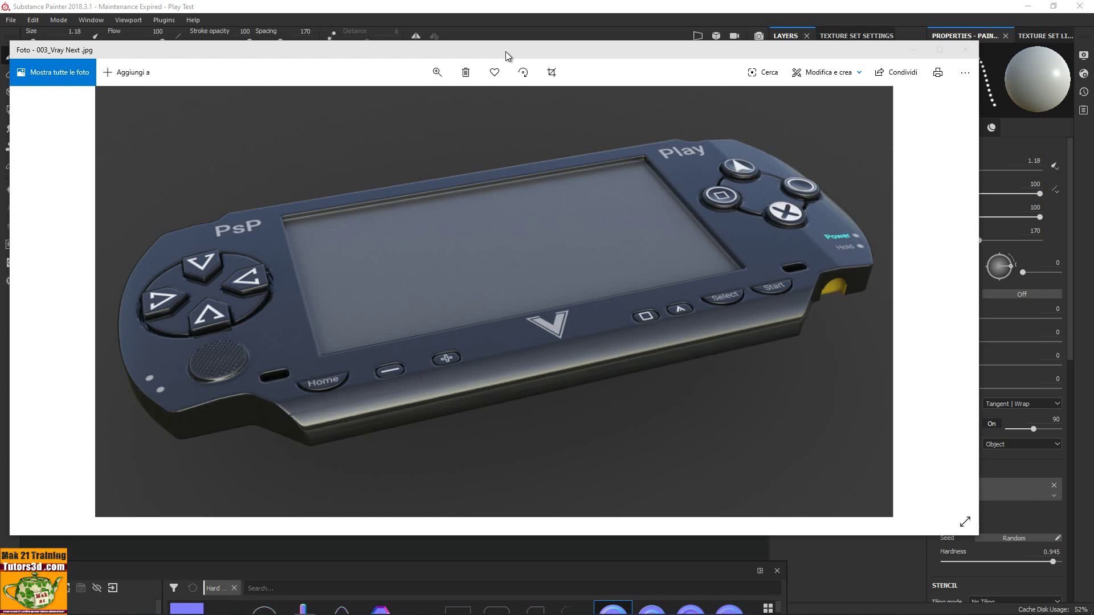
Step: Move the PSP reference render in Photos aside to reveal the Substance Painter project
drag(505, 51, 1093, 101)
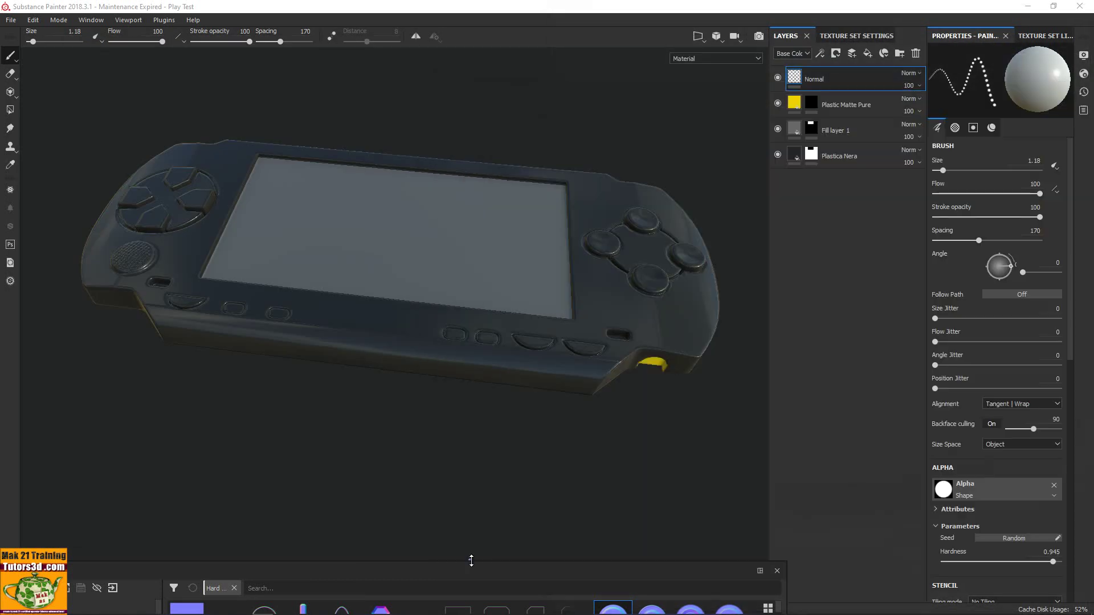
Step: Add a new paint layer named Decal on top and show the Alphas shelf category
drag(471, 560, 474, 356)
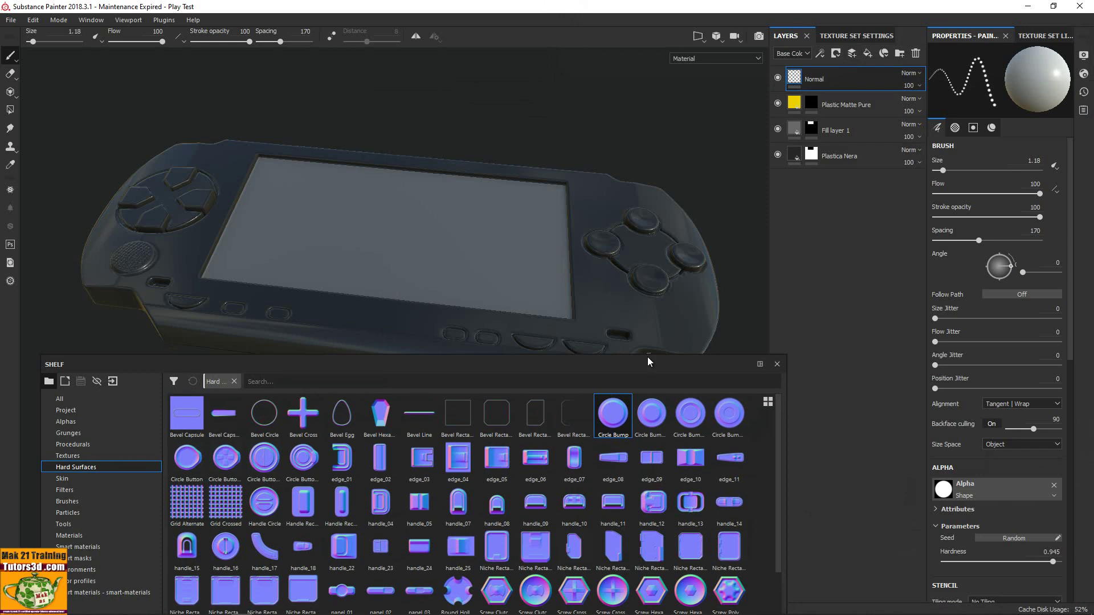
click(852, 54)
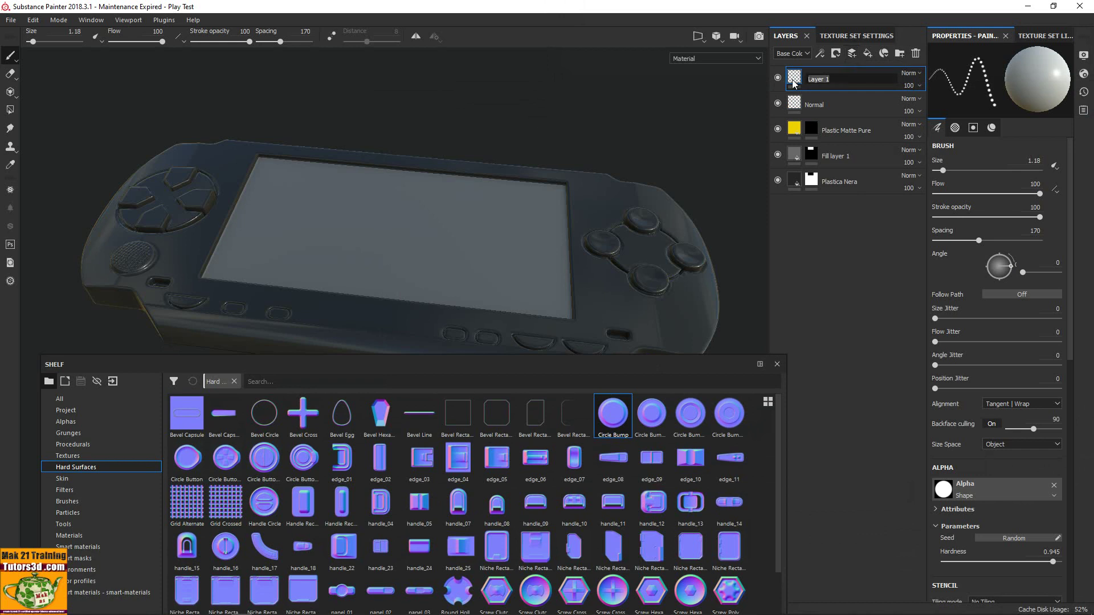
text(Decal)
key(Return)
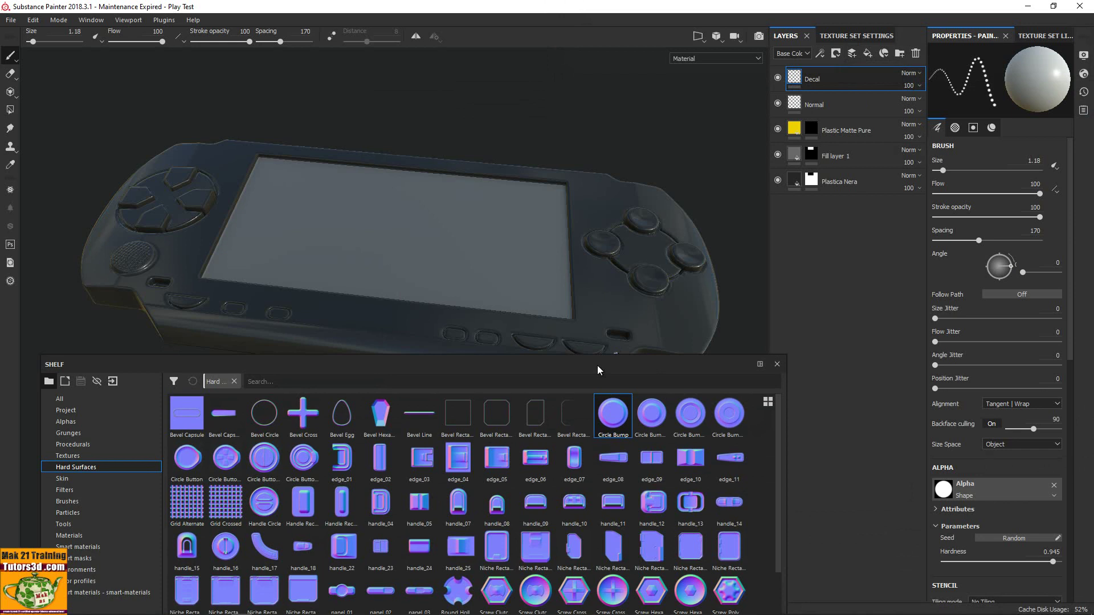
click(68, 422)
Step: Shrink the shelf and remove the Circle Bump normal from the brush material
drag(394, 354, 395, 445)
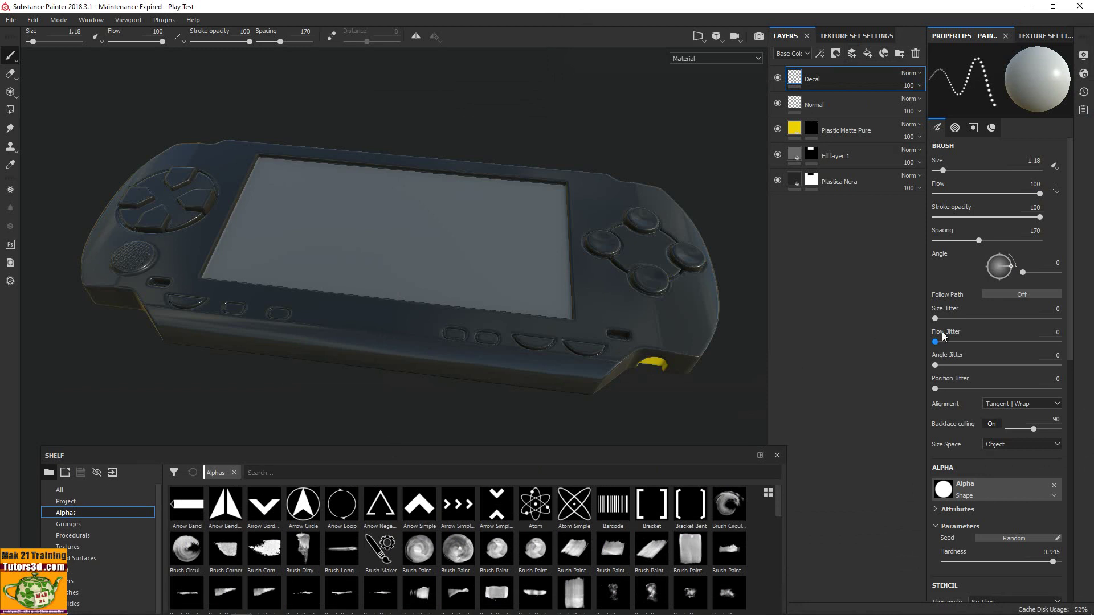
scroll(976, 368, down, 2)
scroll(976, 368, down, 3)
scroll(976, 368, down, 2)
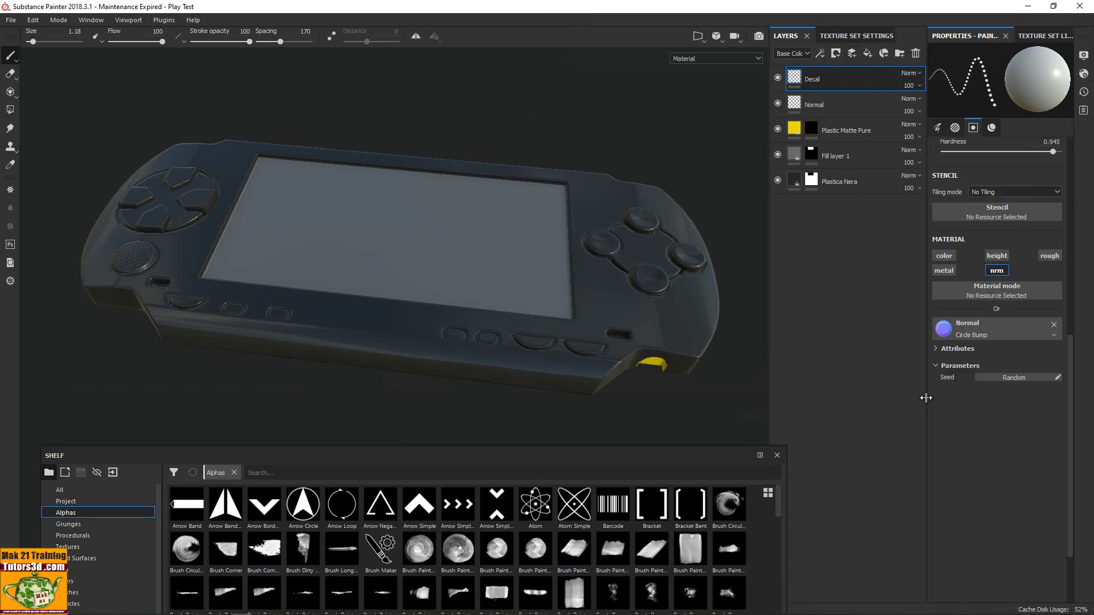
scroll(976, 331, up, 2)
scroll(970, 351, up, 2)
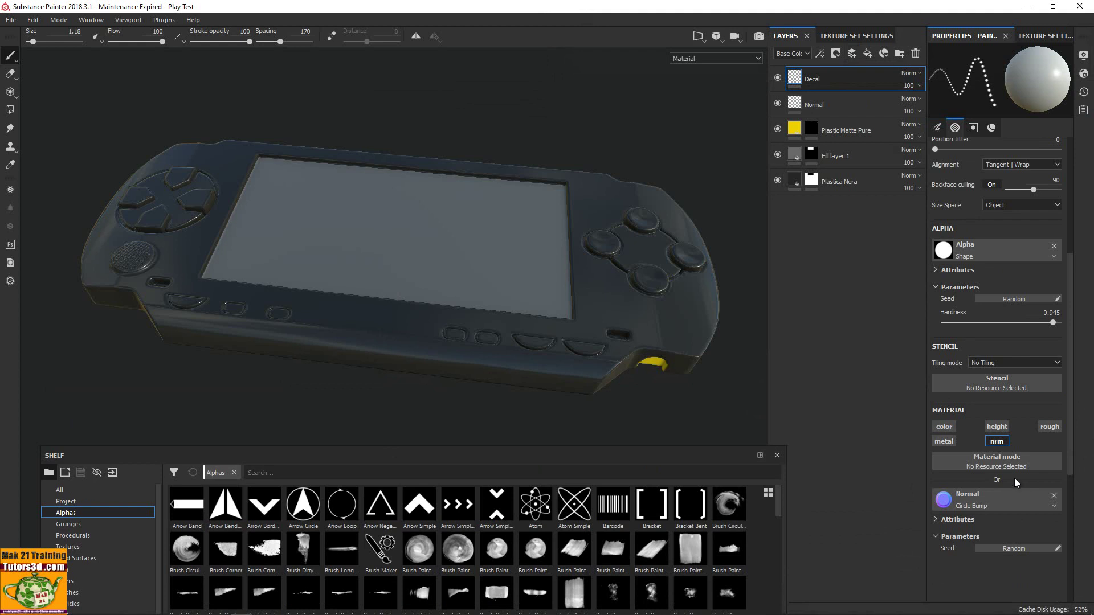
click(1052, 495)
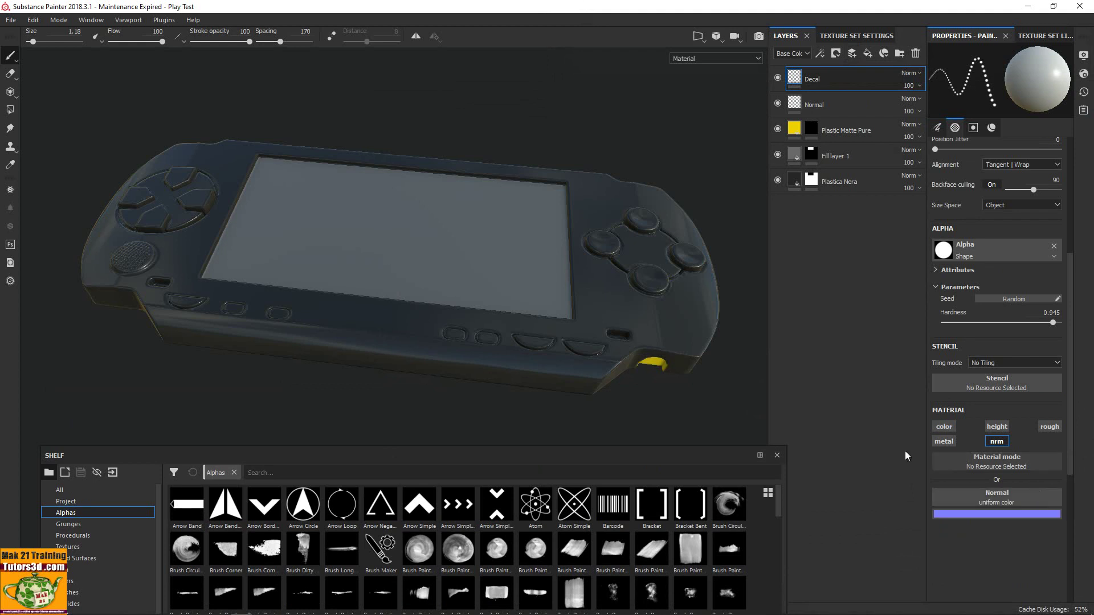
Step: Enable the base colour, roughness, height and metallic channels on the brush material
click(944, 426)
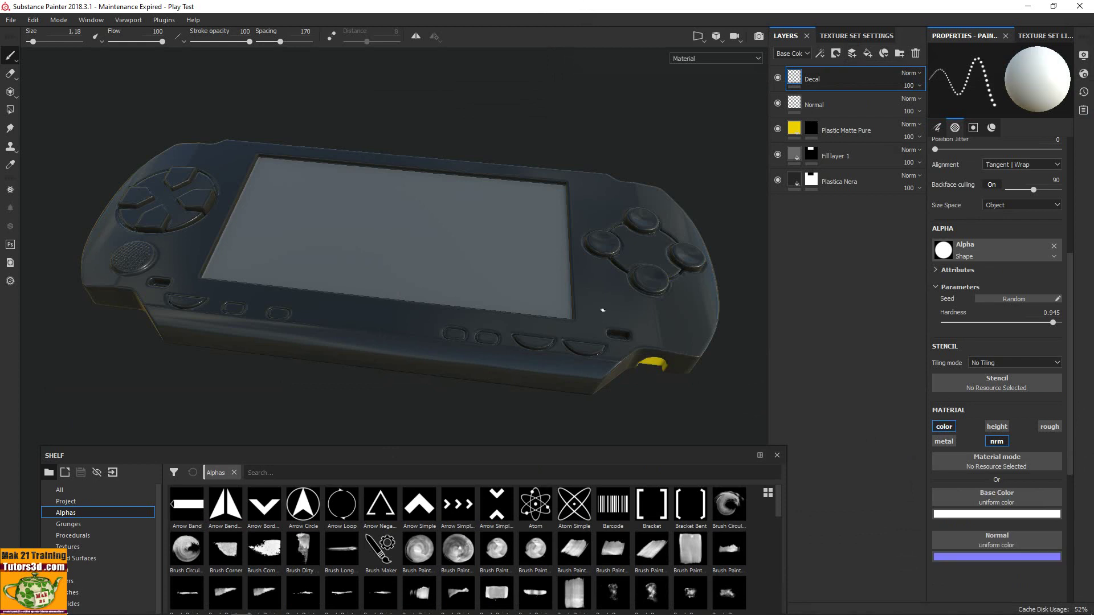
click(1049, 427)
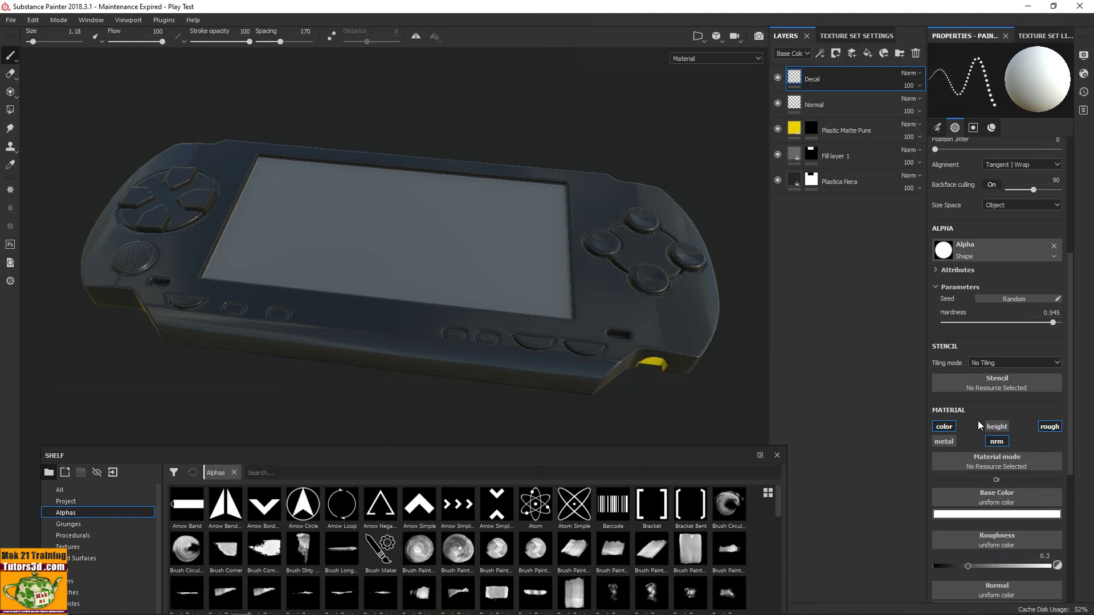
click(990, 428)
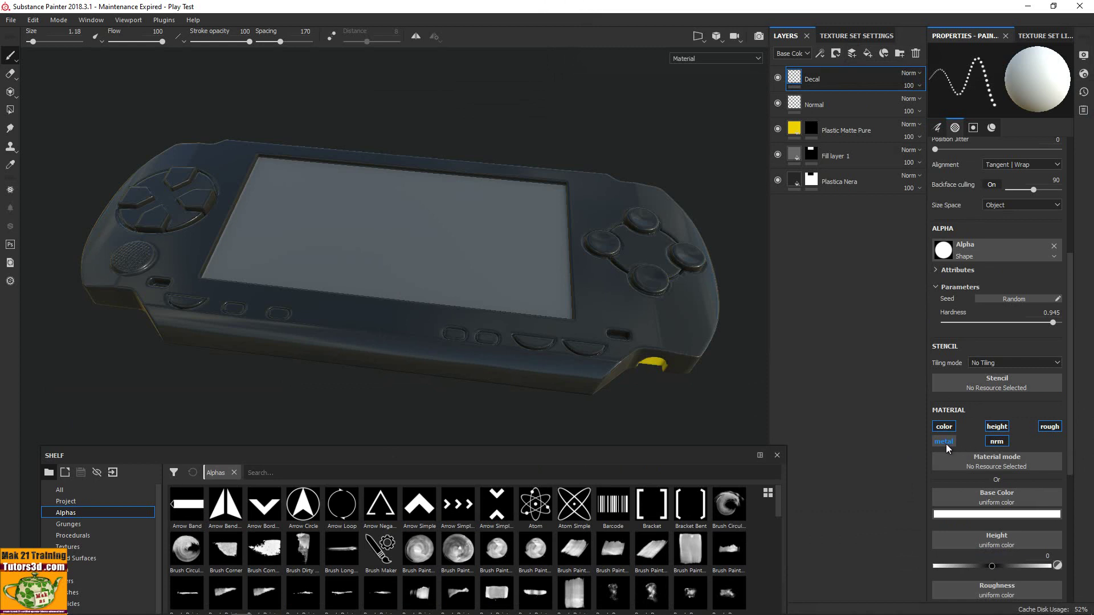
click(944, 442)
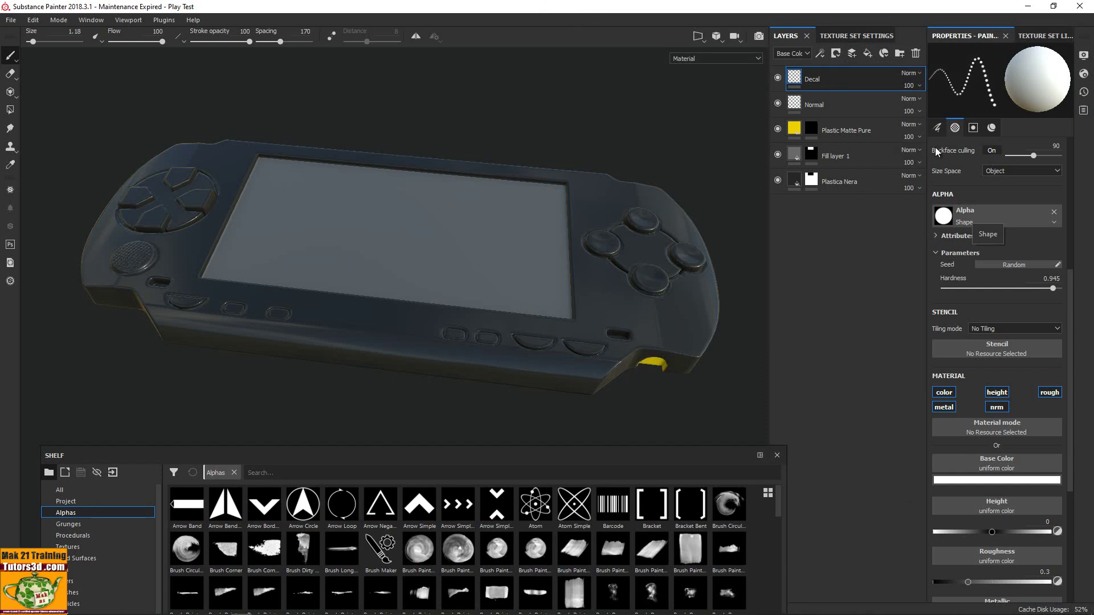
scroll(950, 408, up, 1)
scroll(949, 408, up, 4)
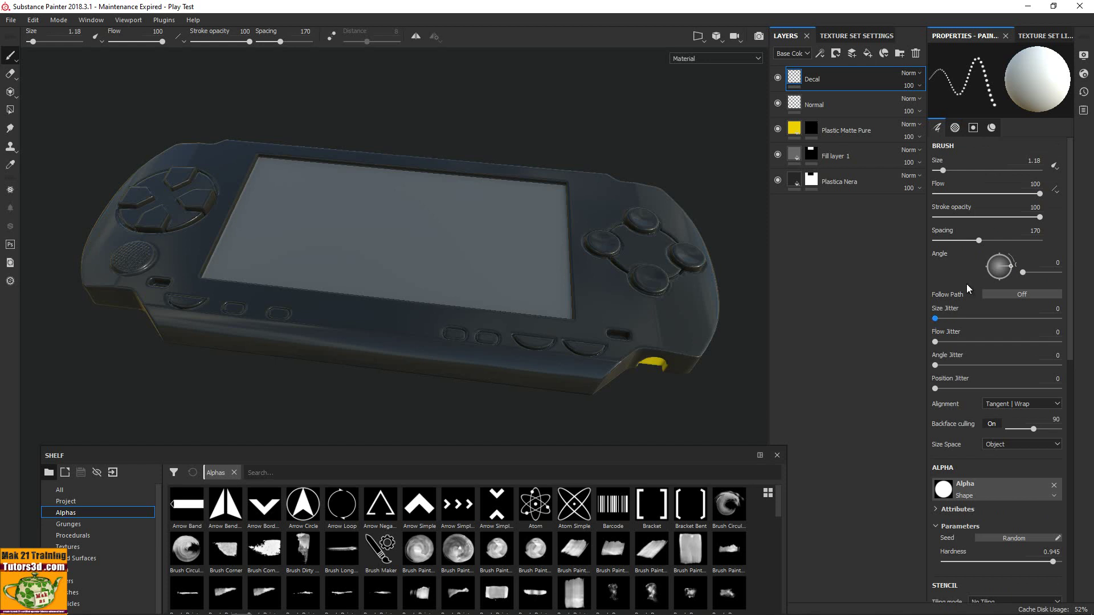
Step: Find Cross Forbidden Full in the enlarged Alphas shelf and assign it as brush alpha
click(954, 127)
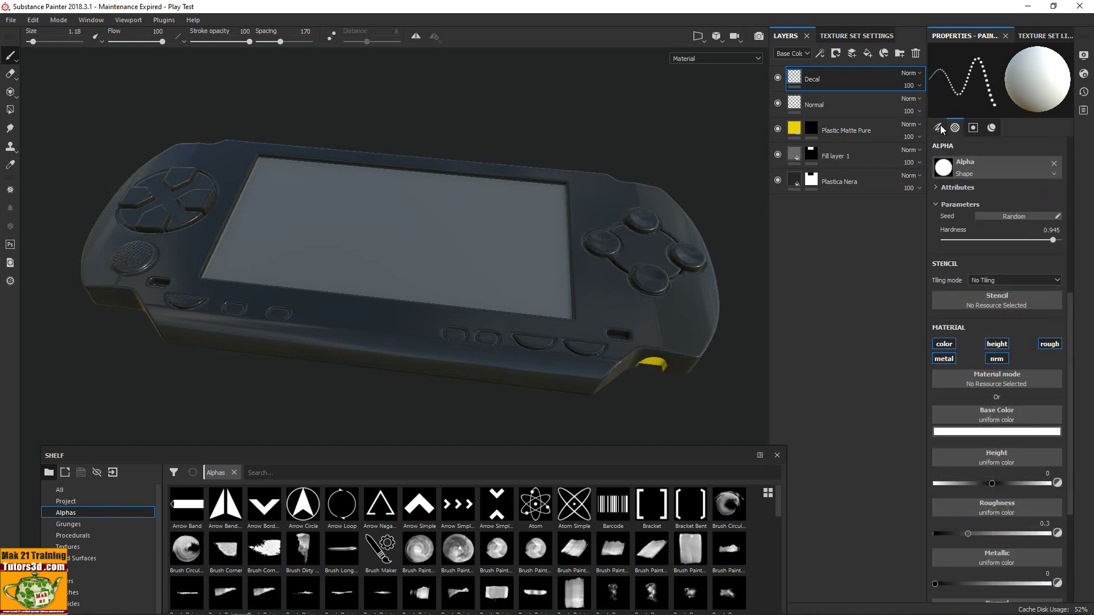
scroll(1000, 381, up, 5)
scroll(982, 471, down, 1)
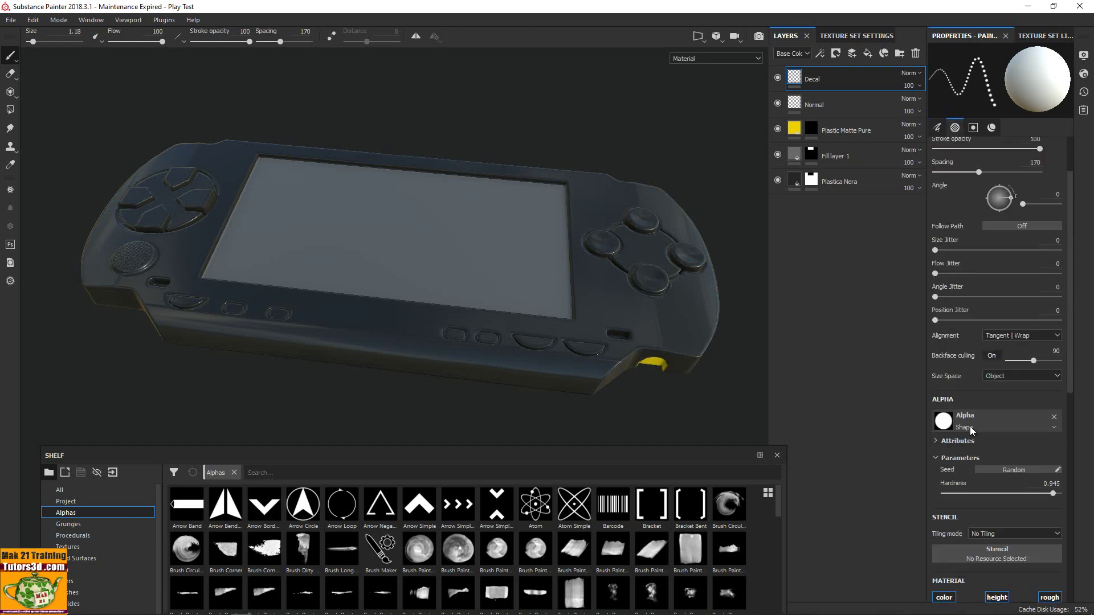
scroll(970, 426, down, 1)
scroll(973, 372, down, 2)
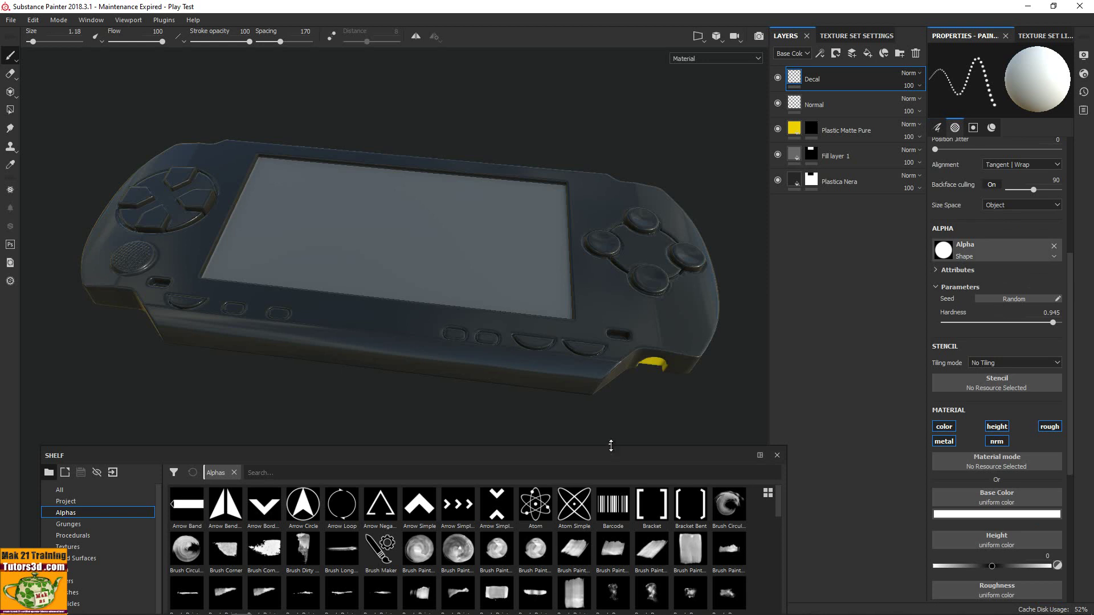
drag(611, 446, 615, 387)
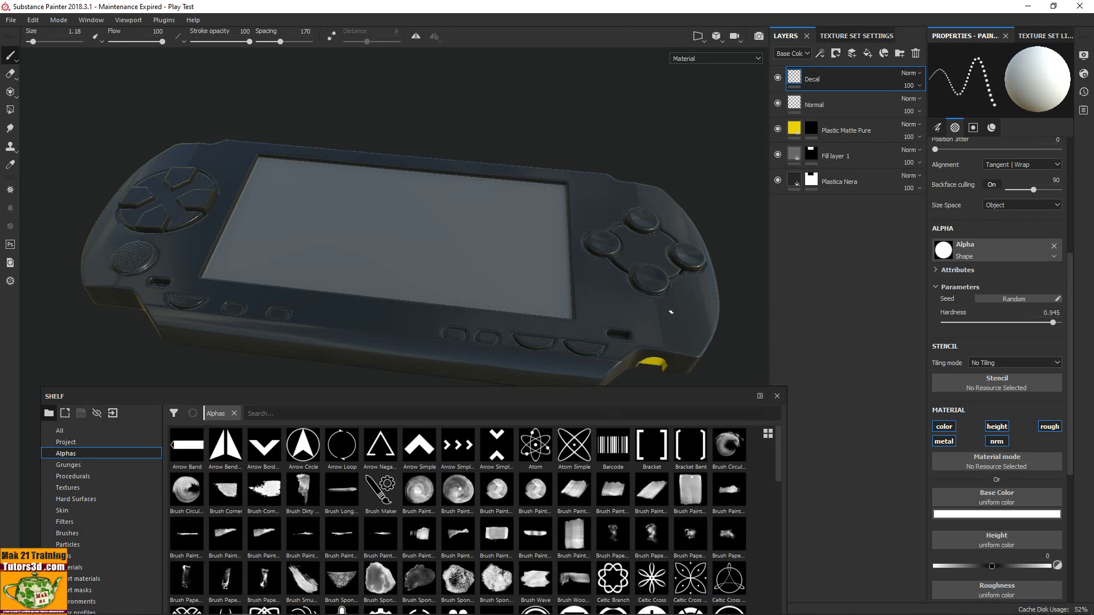
middle_drag(688, 314, 676, 252)
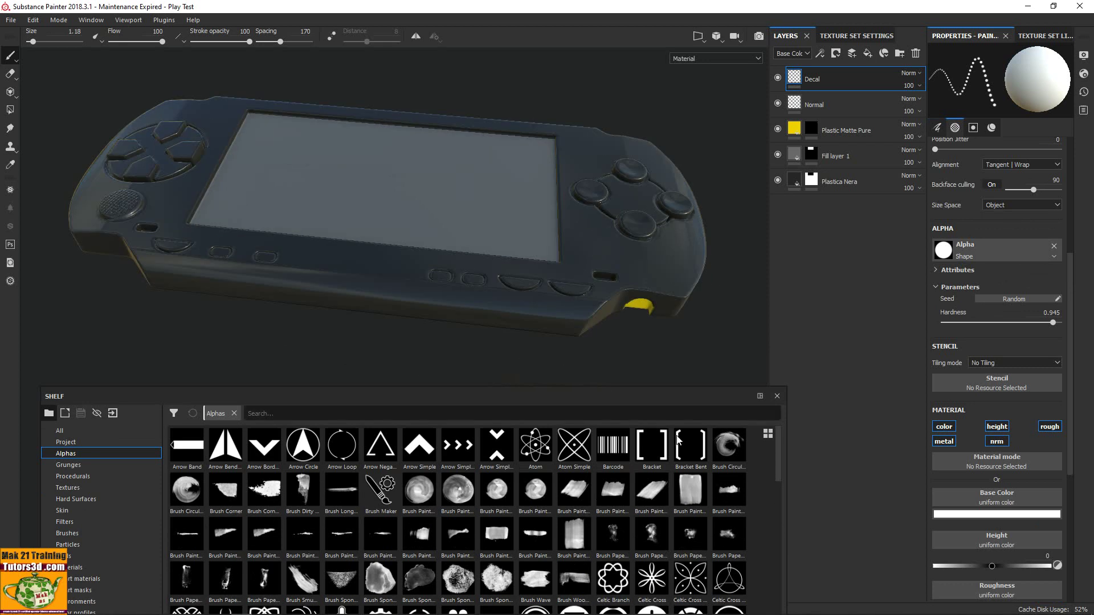
scroll(658, 488, down, 5)
scroll(578, 507, up, 3)
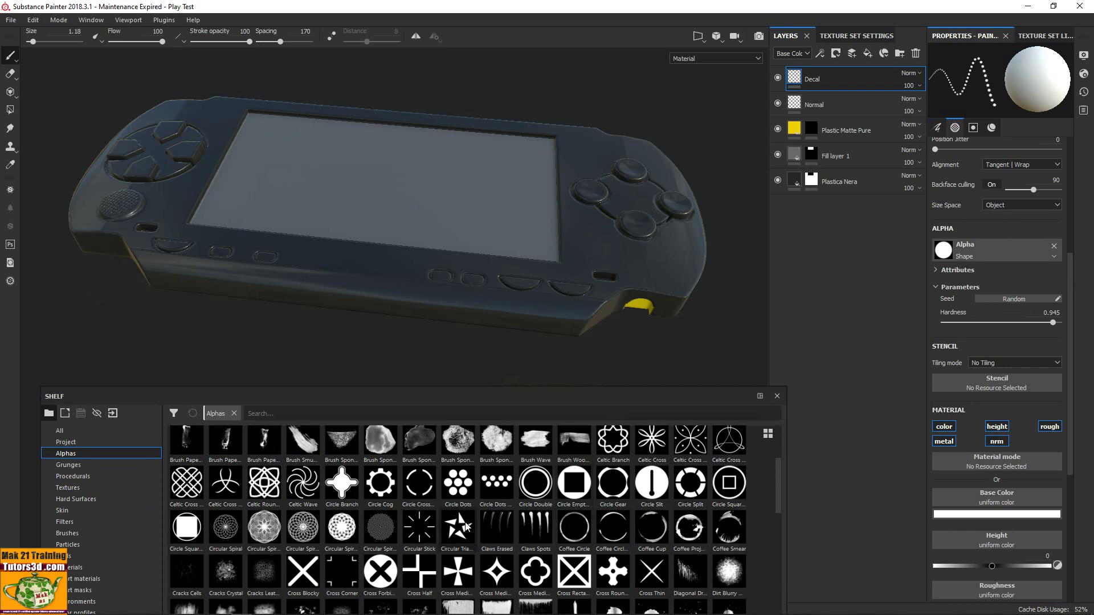
click(380, 572)
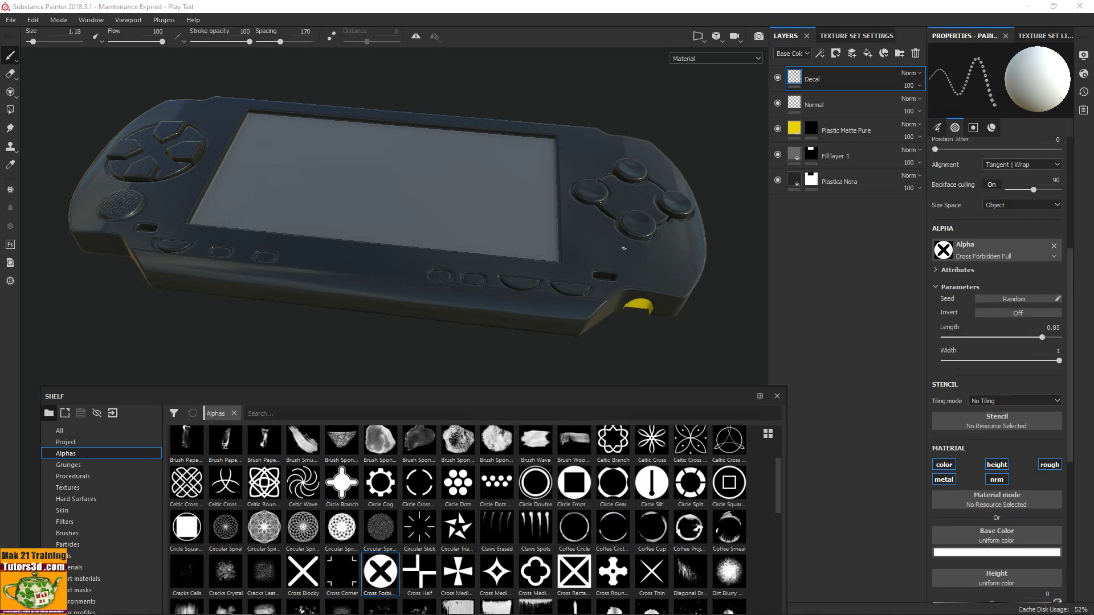
Step: Zoom onto the face buttons and raise the brush size to 10.1
scroll(645, 227, up, 3)
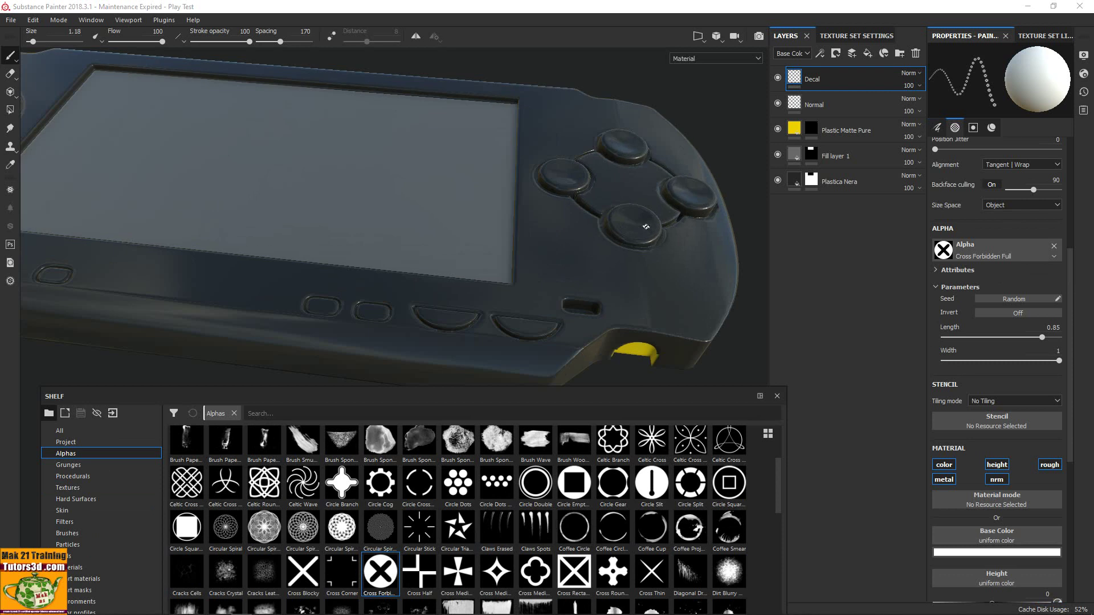
drag(33, 42, 45, 42)
mouse_move(648, 224)
alt+mouse_down()
mouse_move(630, 220)
mouse_move(598, 264)
mouse_move(491, 276)
mouse_move(652, 286)
mouse_move(632, 306)
alt+mouse_up()
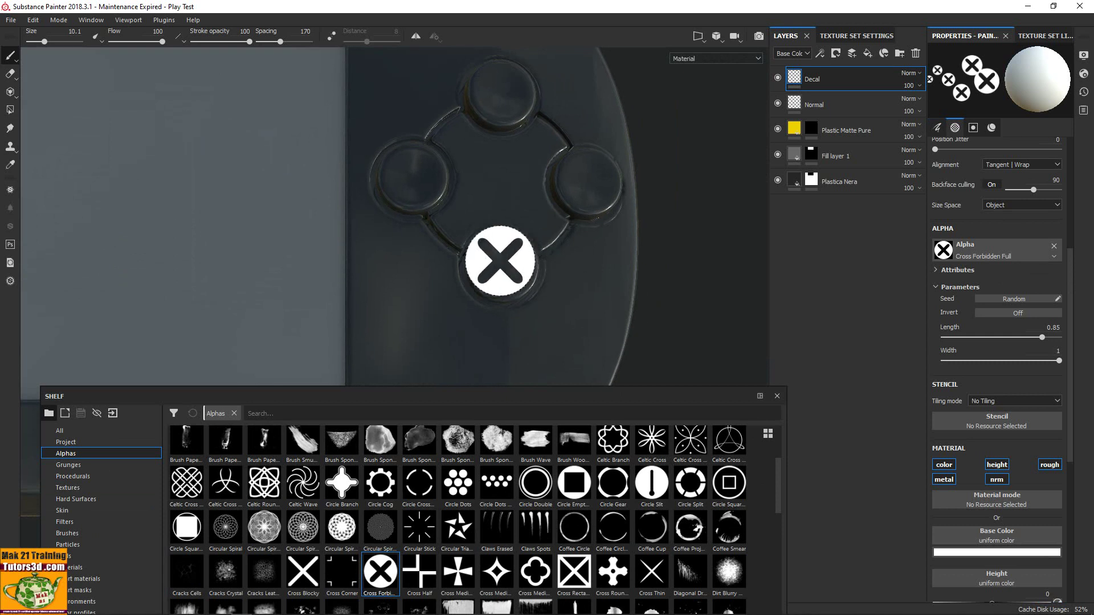
scroll(500, 261, up, 2)
scroll(499, 263, up, 2)
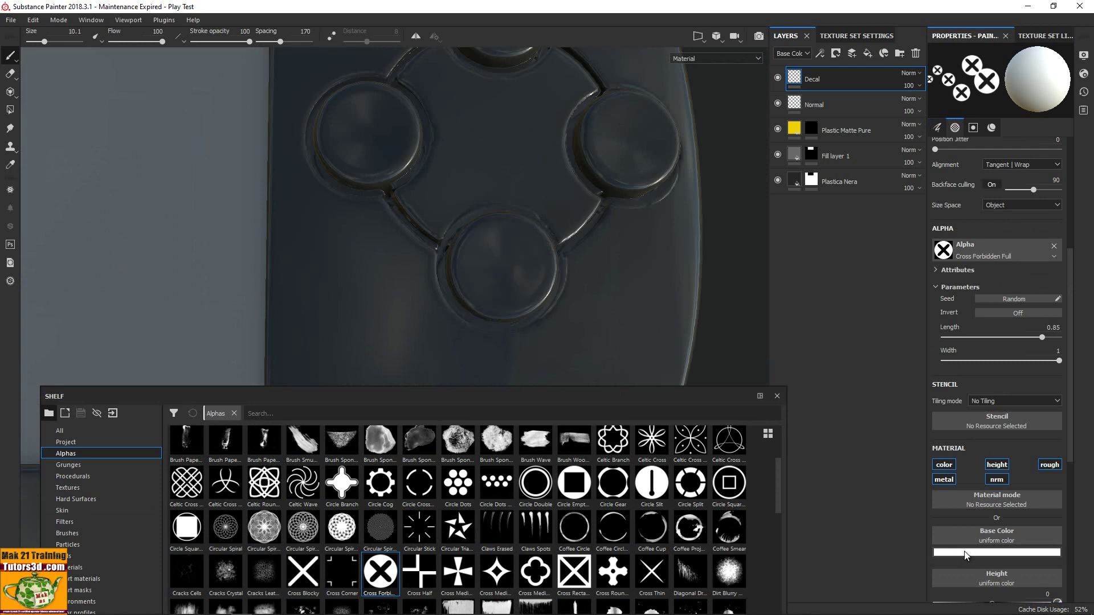
Step: Darken the brush base colour to light grey (V 0.704) and resize the brush to 8.51
click(949, 552)
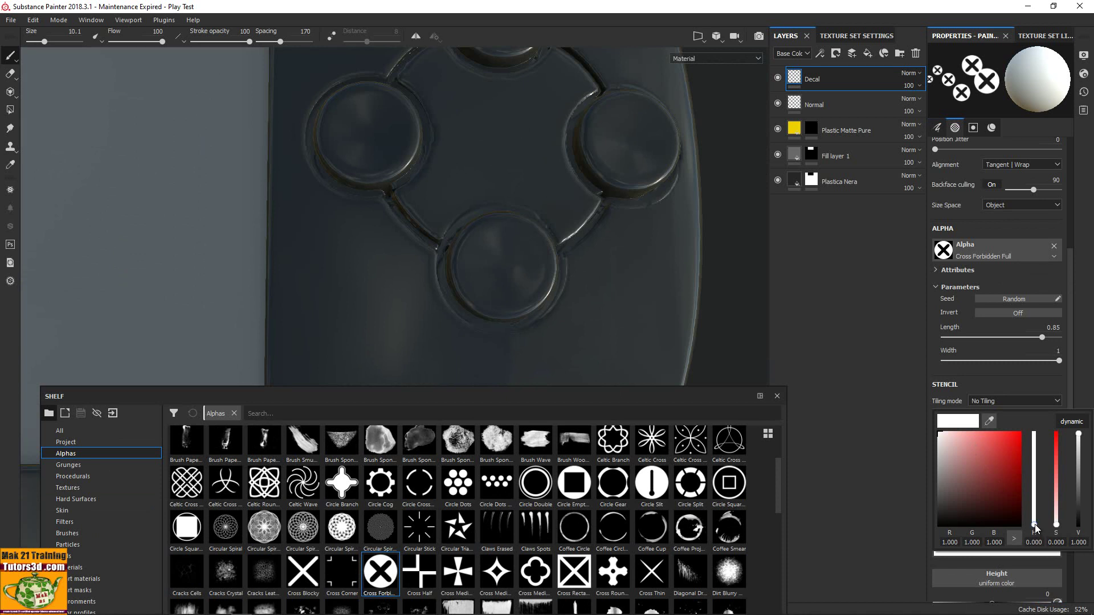
mouse_move(1034, 524)
mouse_down()
mouse_move(1034, 508)
mouse_move(1034, 524)
mouse_up()
drag(1077, 434, 1078, 445)
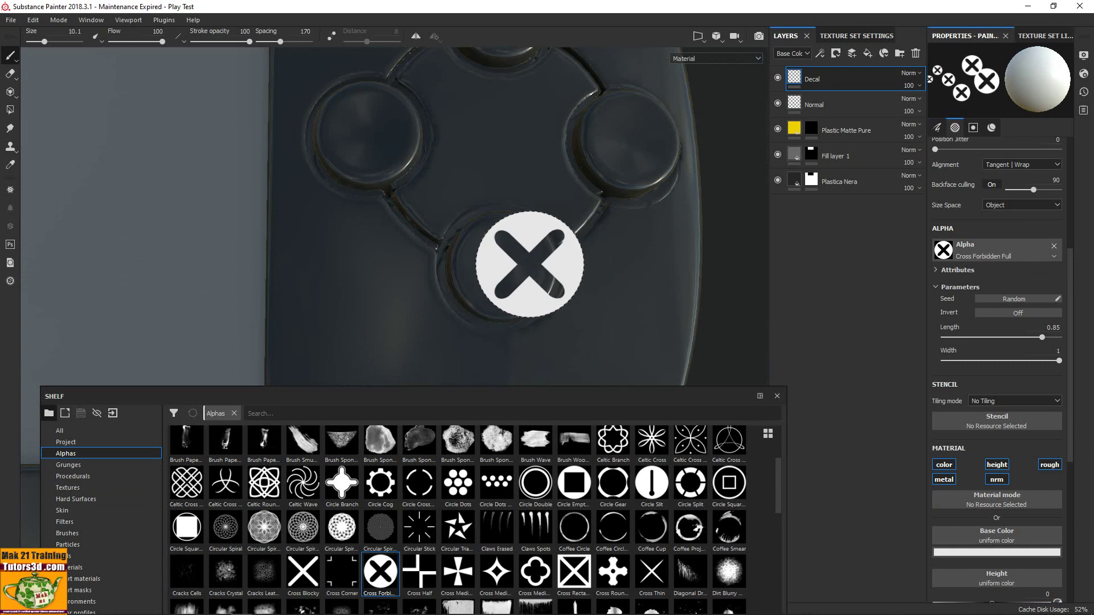
ctrl+right_drag(535, 265, 502, 266)
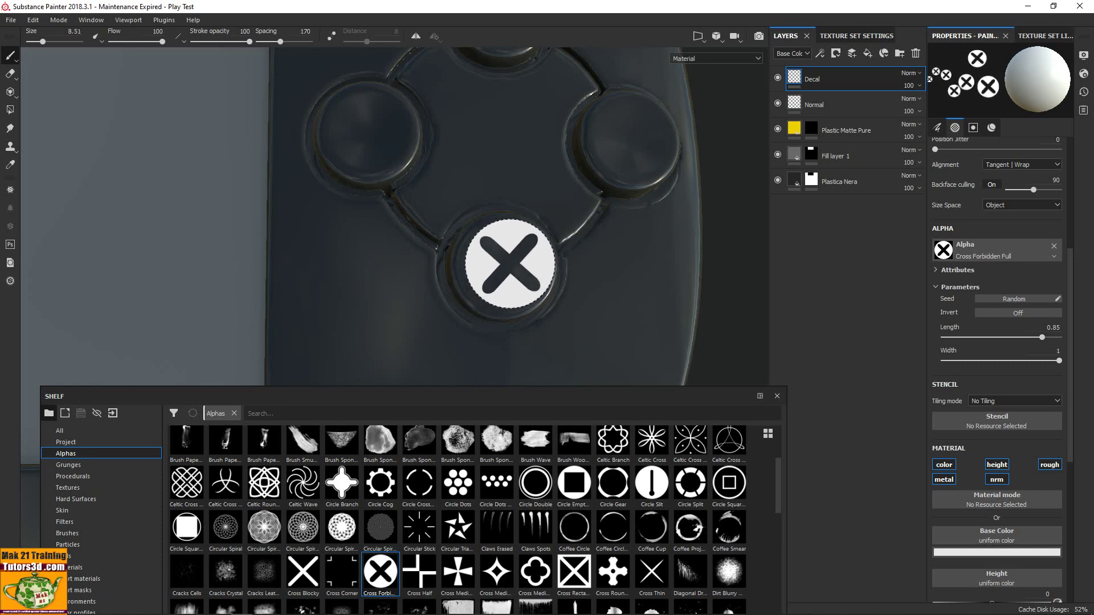
Step: Adjust the view and shrink the brush slightly to fit the lower face button
alt+drag(510, 264, 518, 259)
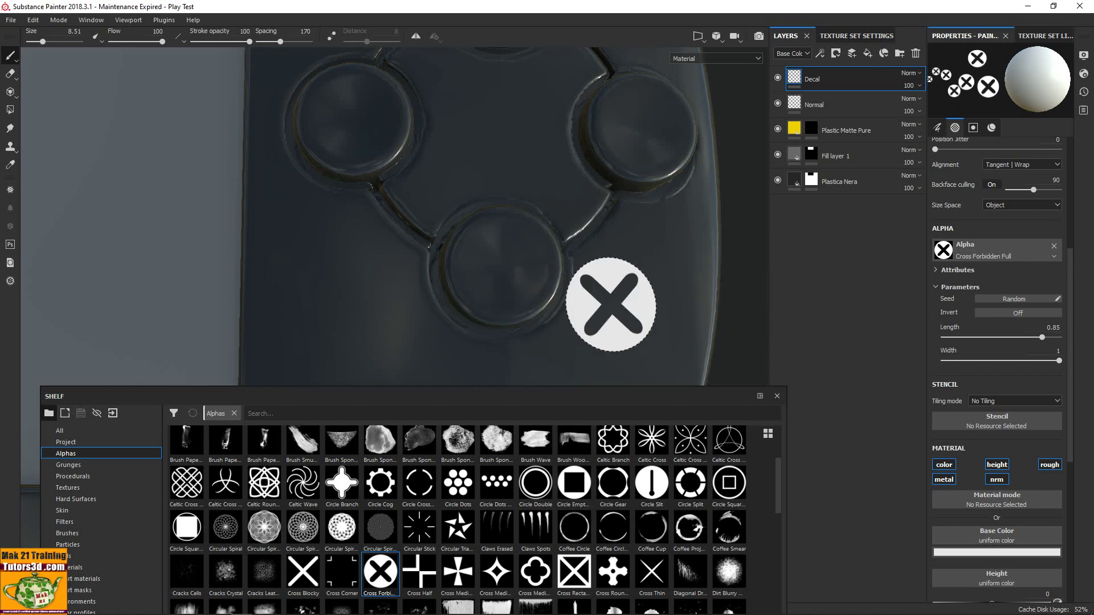
mouse_move(524, 280)
ctrl+right_down()
mouse_move(526, 267)
mouse_move(505, 269)
ctrl+right_up()
scroll(956, 258, up, 2)
scroll(956, 257, up, 2)
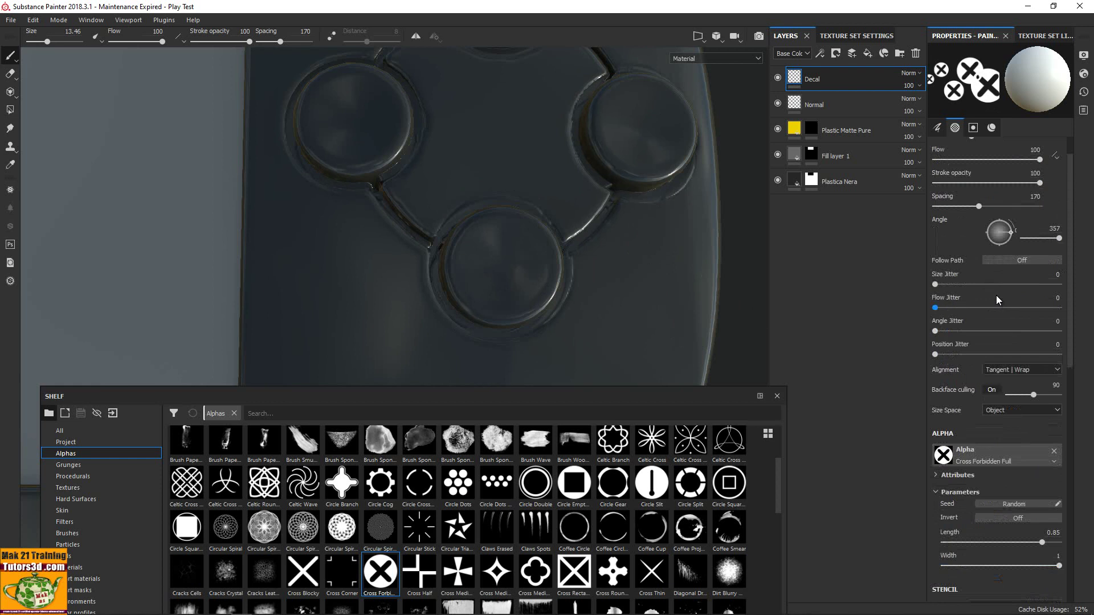
scroll(999, 301, up, 1)
scroll(1000, 340, down, 2)
scroll(1000, 343, down, 2)
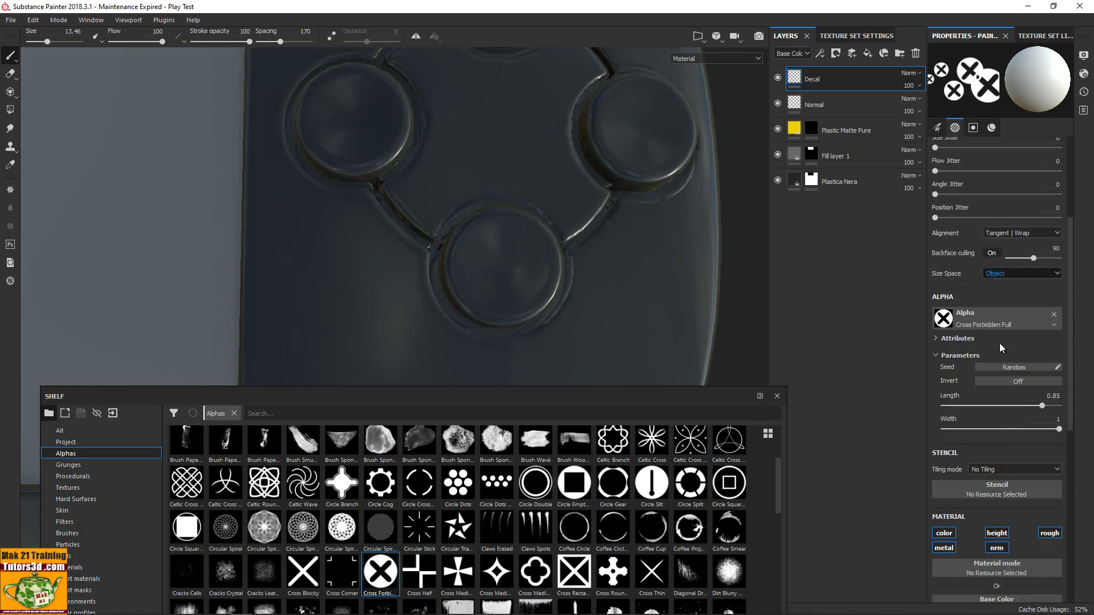
Step: Collapse the alpha details and set the cross alpha's Length to about 0.8
click(936, 339)
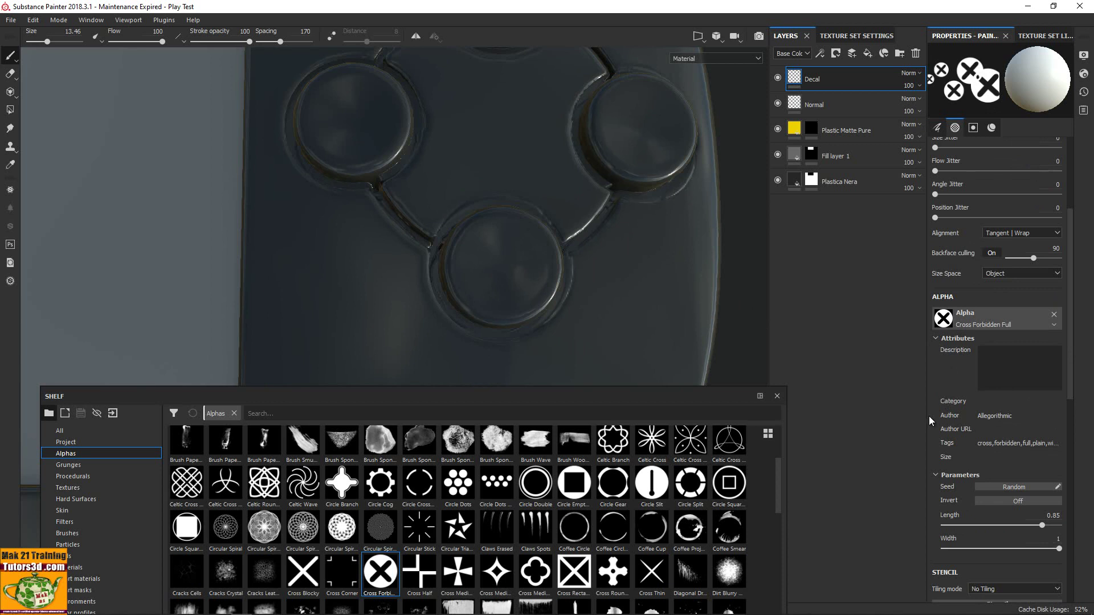
scroll(944, 482, down, 2)
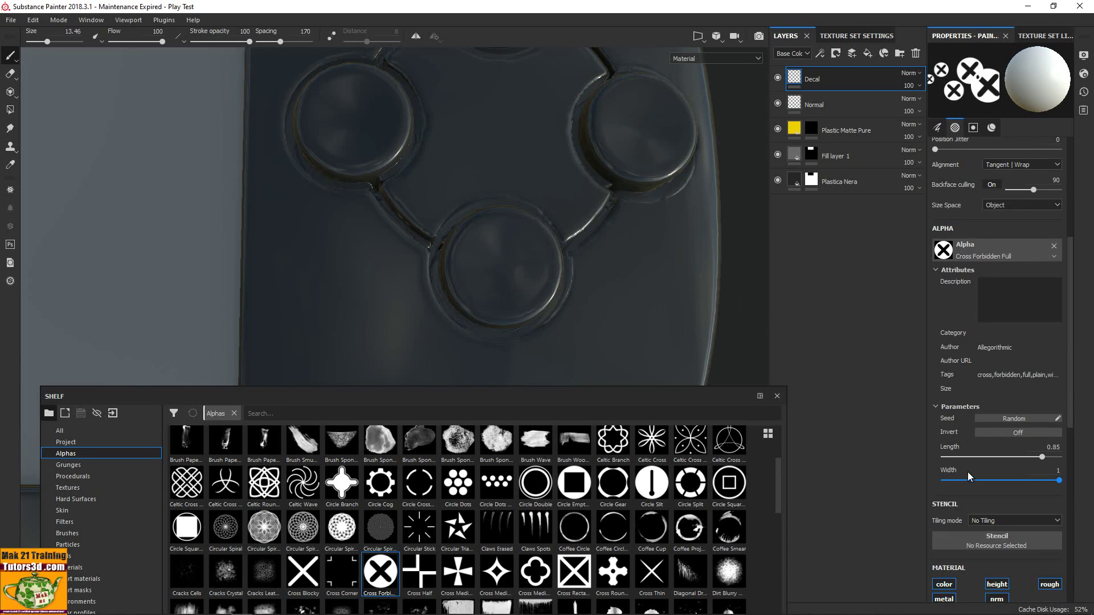
click(935, 270)
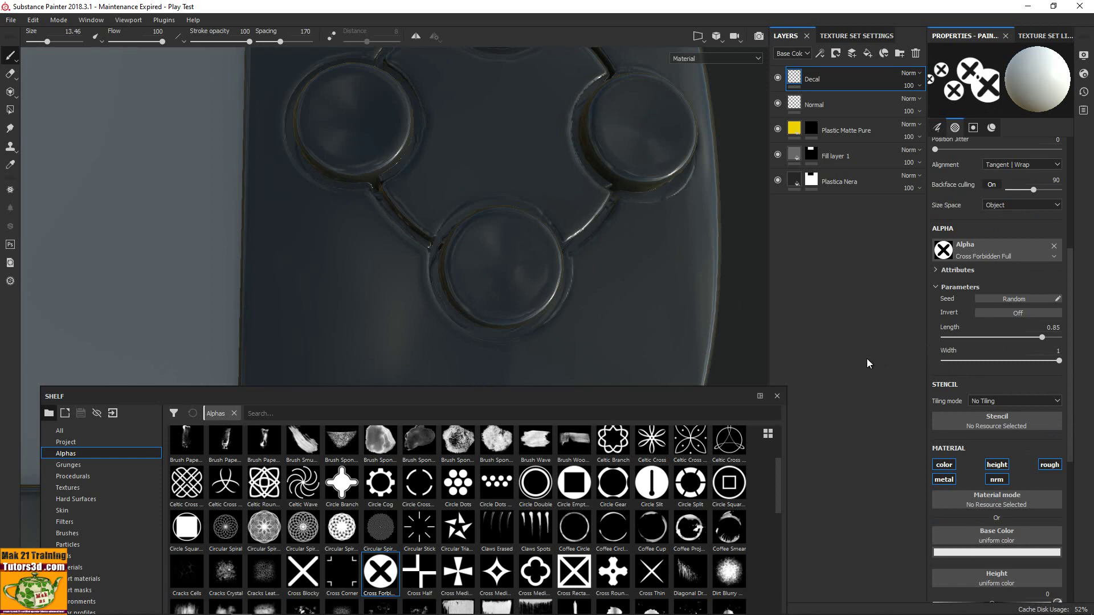
mouse_move(1039, 338)
mouse_down()
mouse_move(965, 334)
mouse_move(1037, 340)
mouse_move(1021, 338)
mouse_up()
mouse_move(1019, 337)
mouse_down()
mouse_move(1036, 338)
mouse_move(969, 357)
mouse_move(1061, 361)
mouse_up()
scroll(980, 230, up, 2)
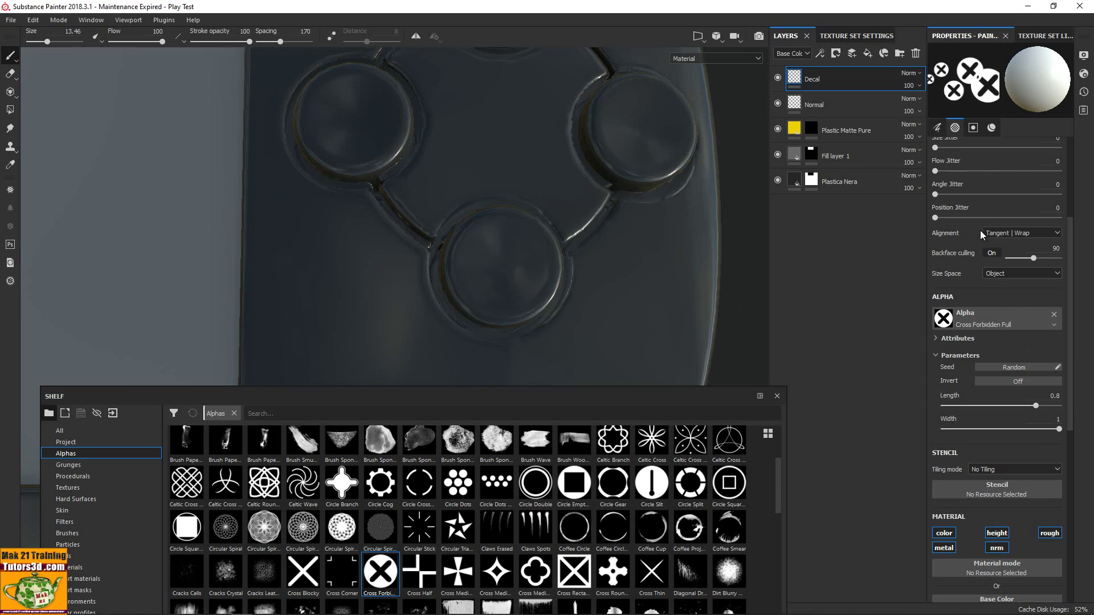
scroll(981, 250, up, 1)
scroll(977, 314, up, 2)
scroll(973, 336, up, 1)
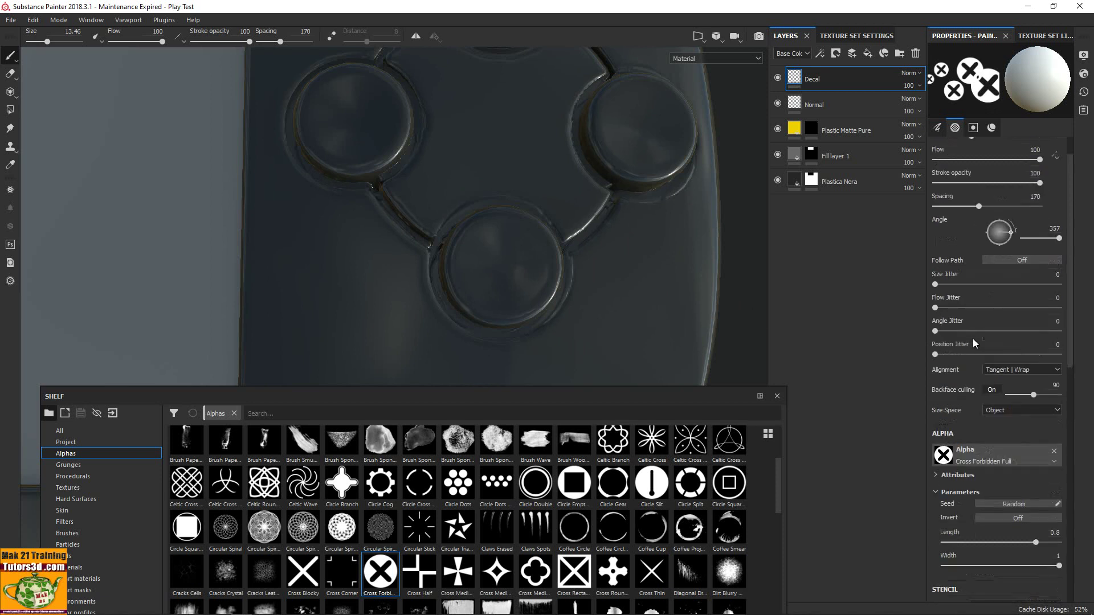
scroll(973, 338, up, 1)
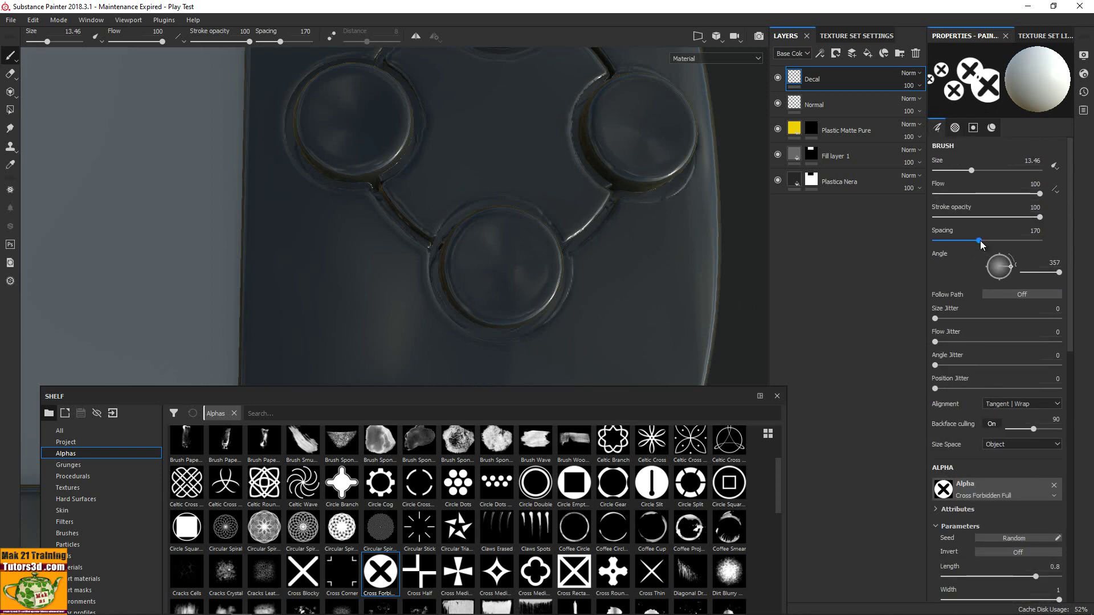
Step: Set spacing 66 and size 8.79, then stamp a white X on the bottom face button
drag(980, 241, 950, 253)
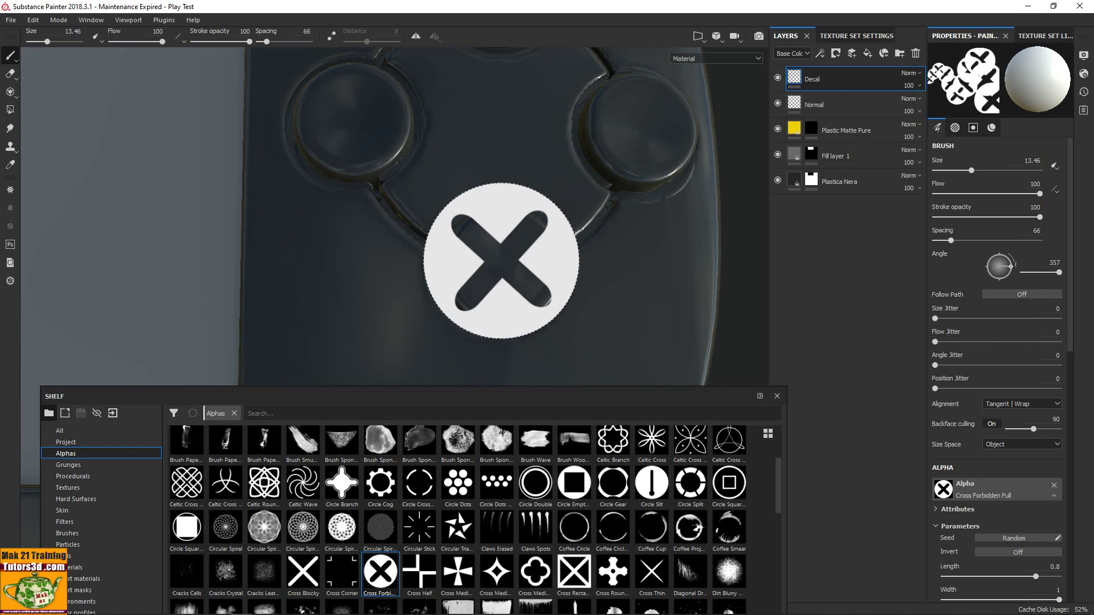
ctrl+right_drag(501, 261, 505, 264)
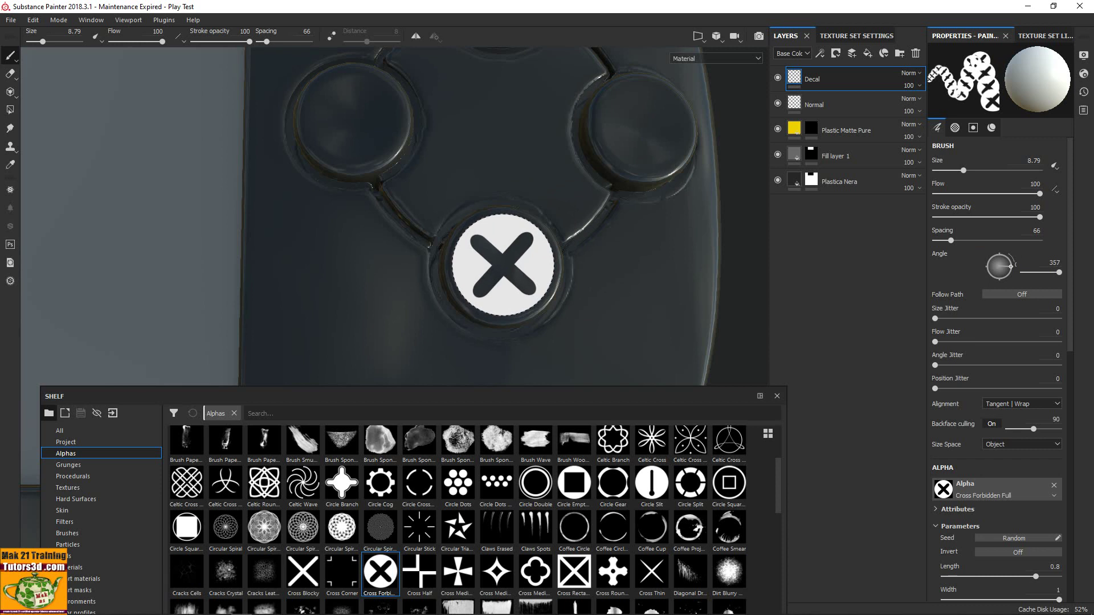
click(501, 266)
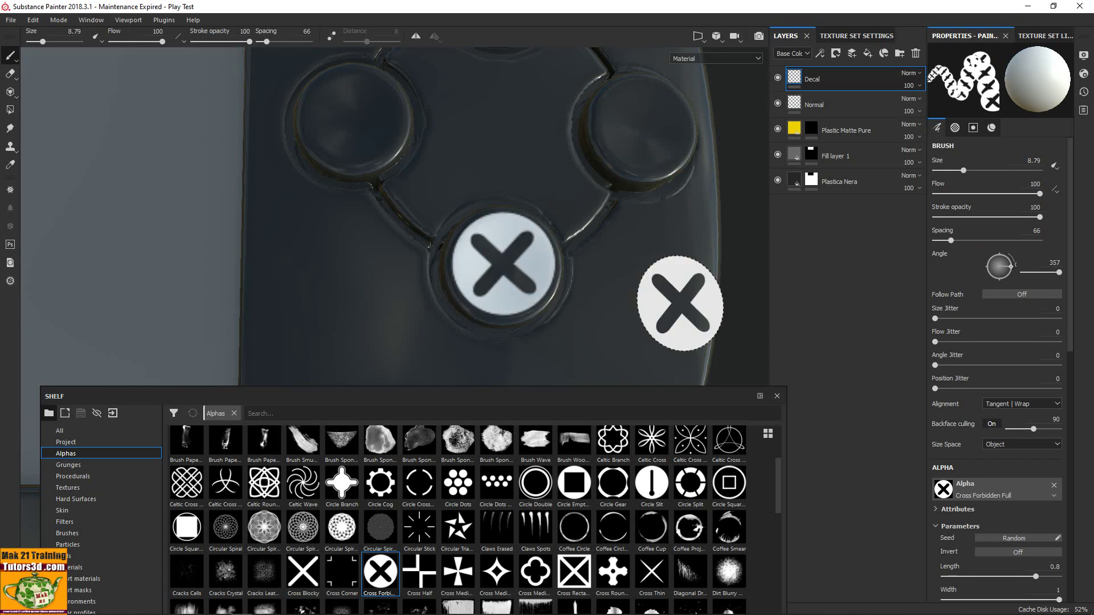
scroll(676, 300, down, 1)
scroll(677, 300, down, 2)
alt+drag(677, 300, 644, 300)
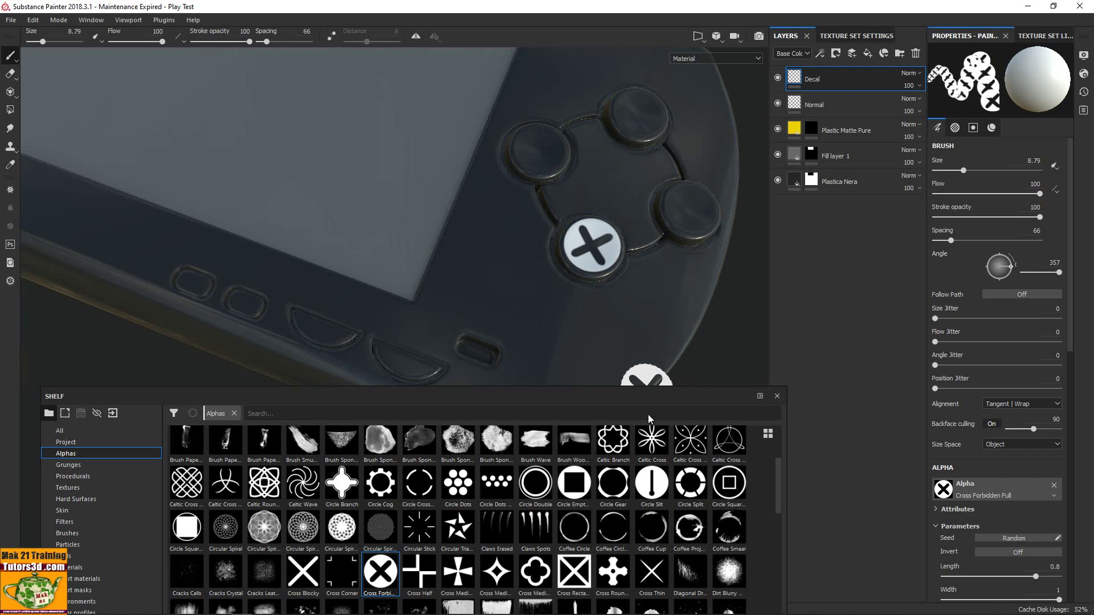
Step: Stamp a Circle Double ring decal on the right face button, undoing one misplaced stamp
click(536, 483)
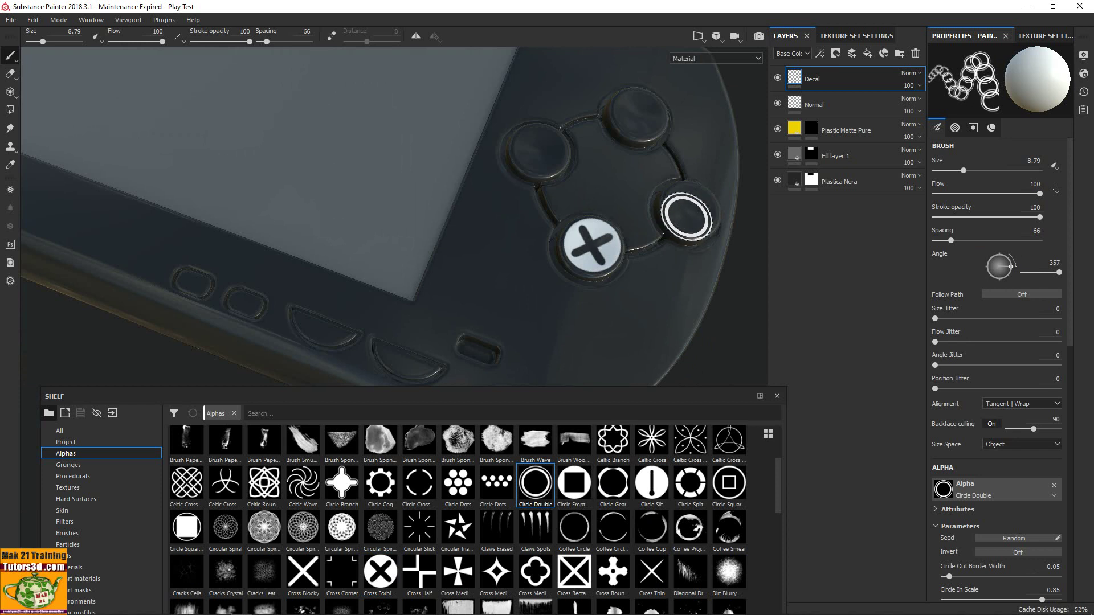
scroll(689, 225, up, 2)
scroll(547, 219, up, 2)
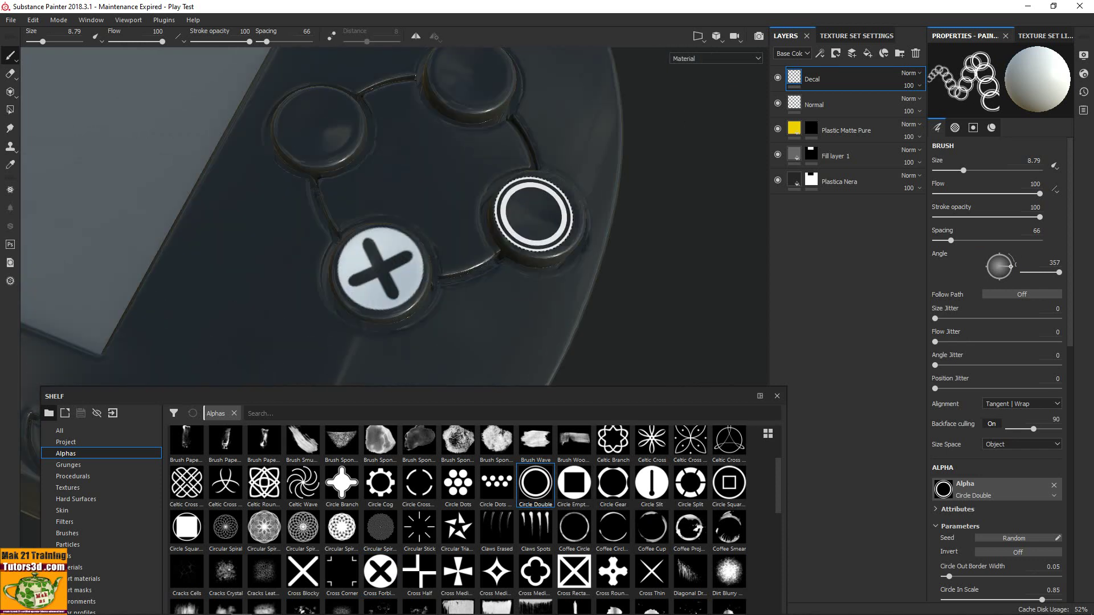
click(540, 211)
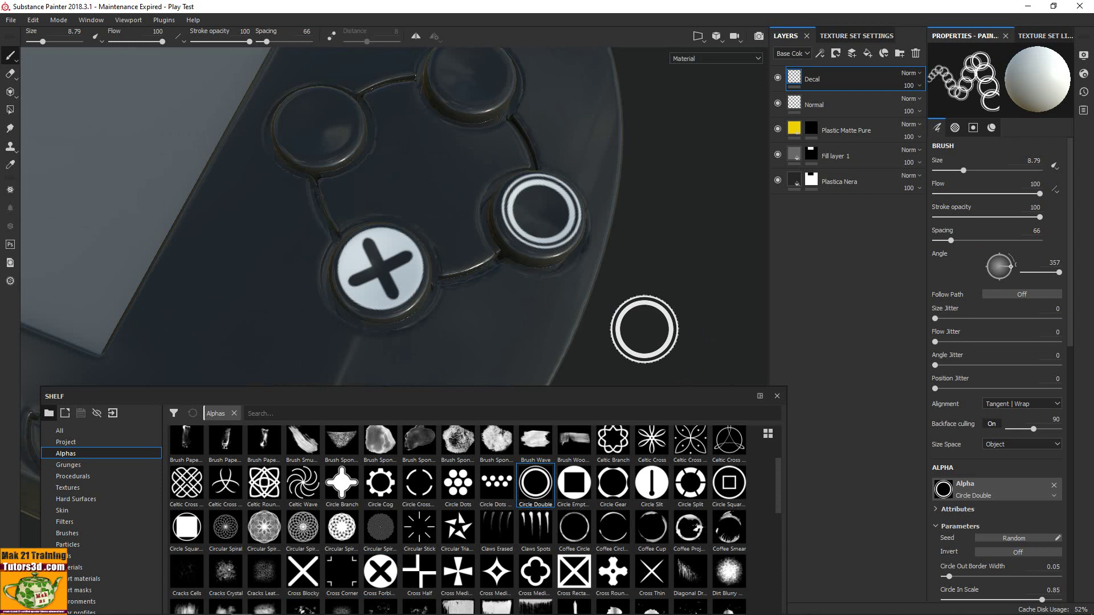
key(ctrl+z)
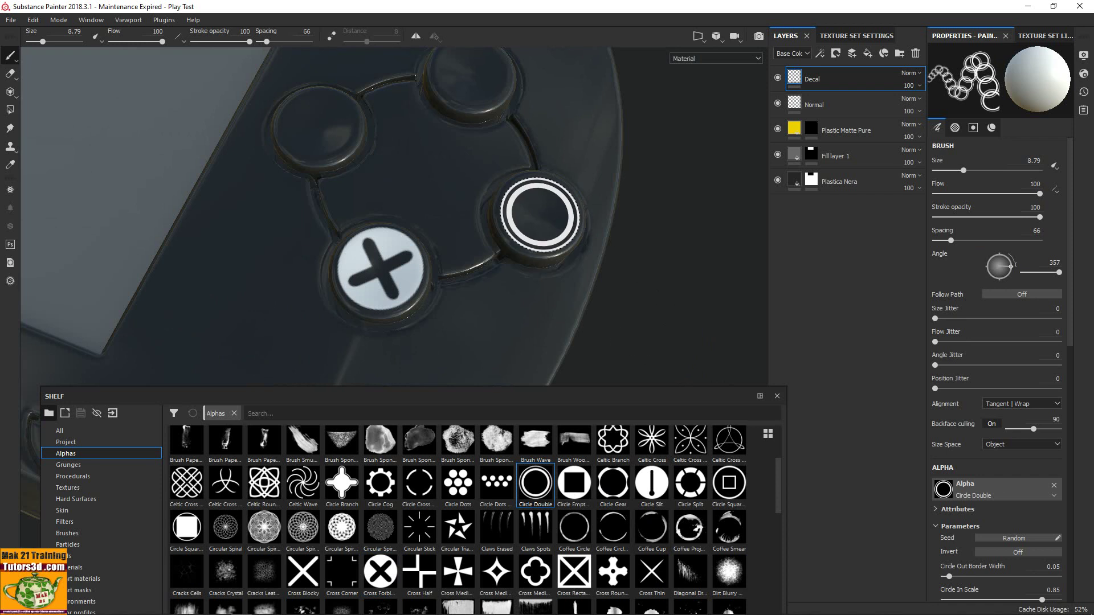
click(541, 215)
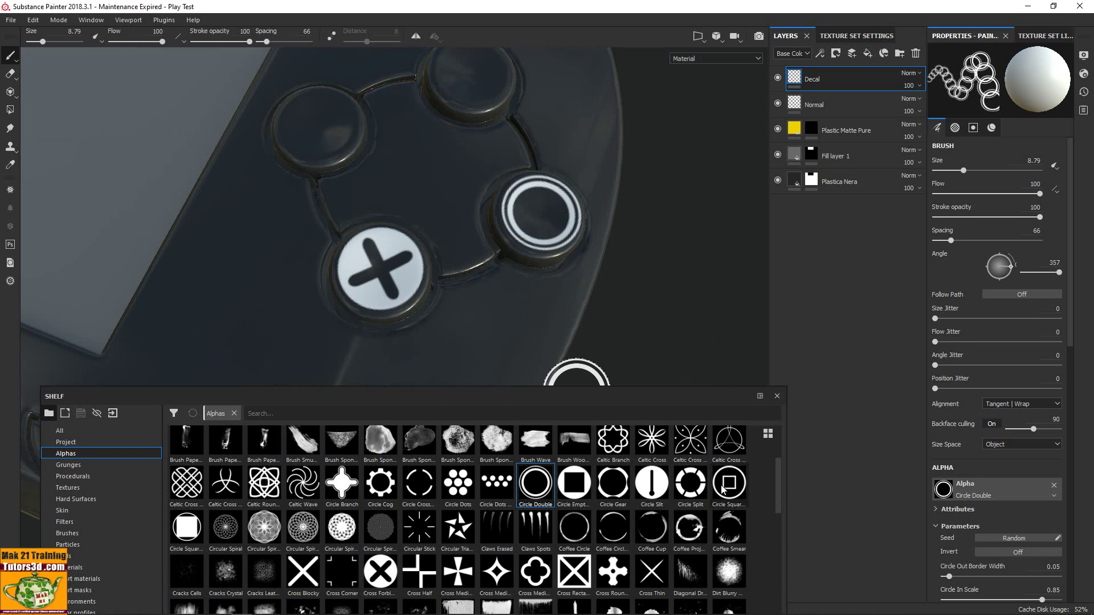
mouse_move(728, 482)
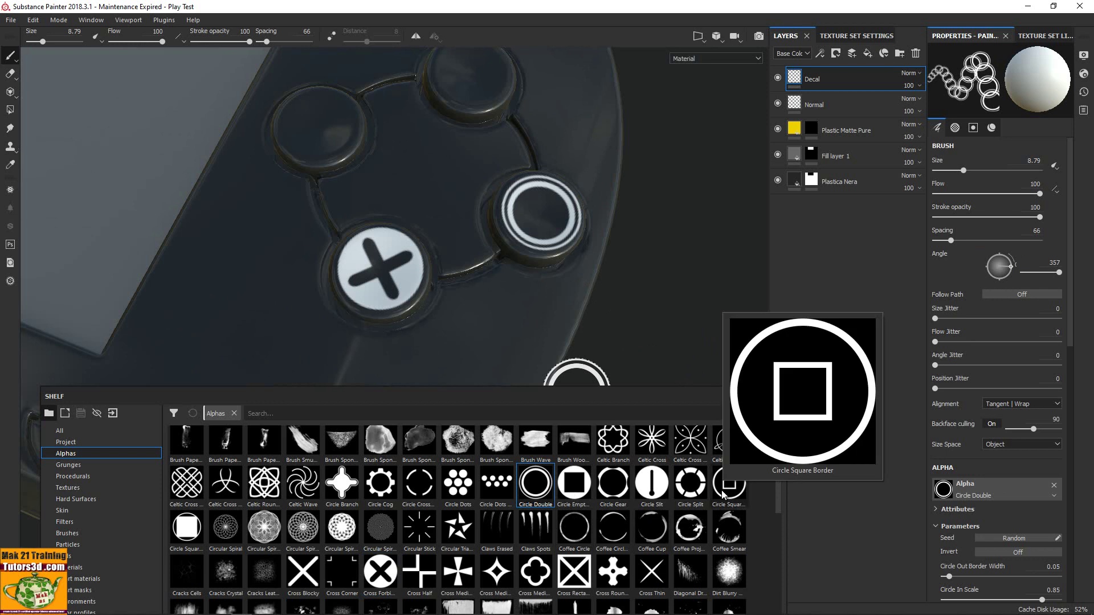
Step: Switch to the Circle Square Border alpha for a square decal on the left button
click(722, 495)
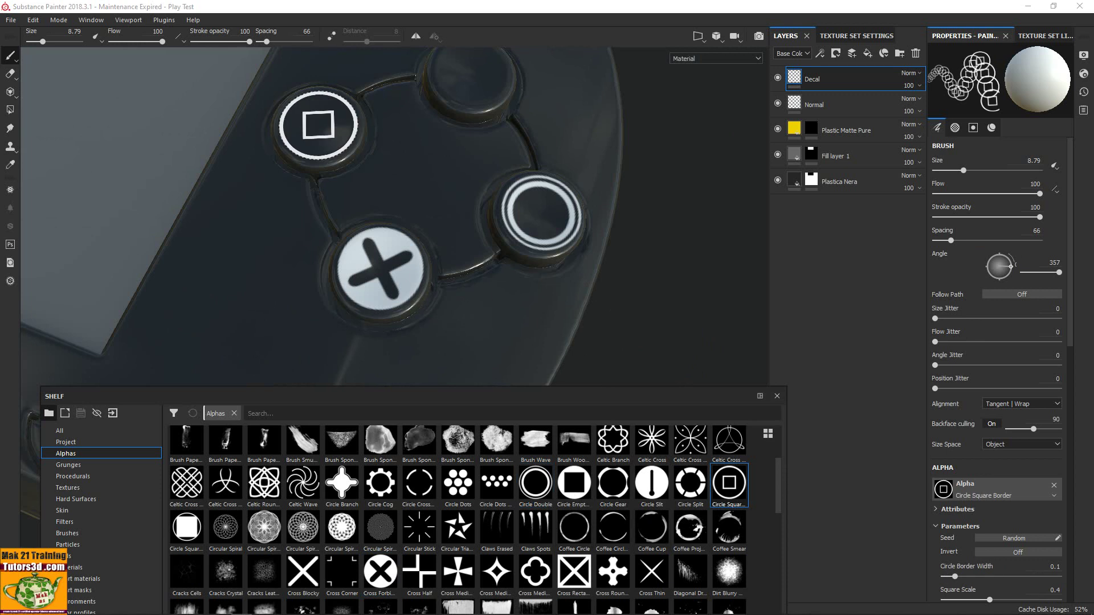
scroll(575, 304, down, 1)
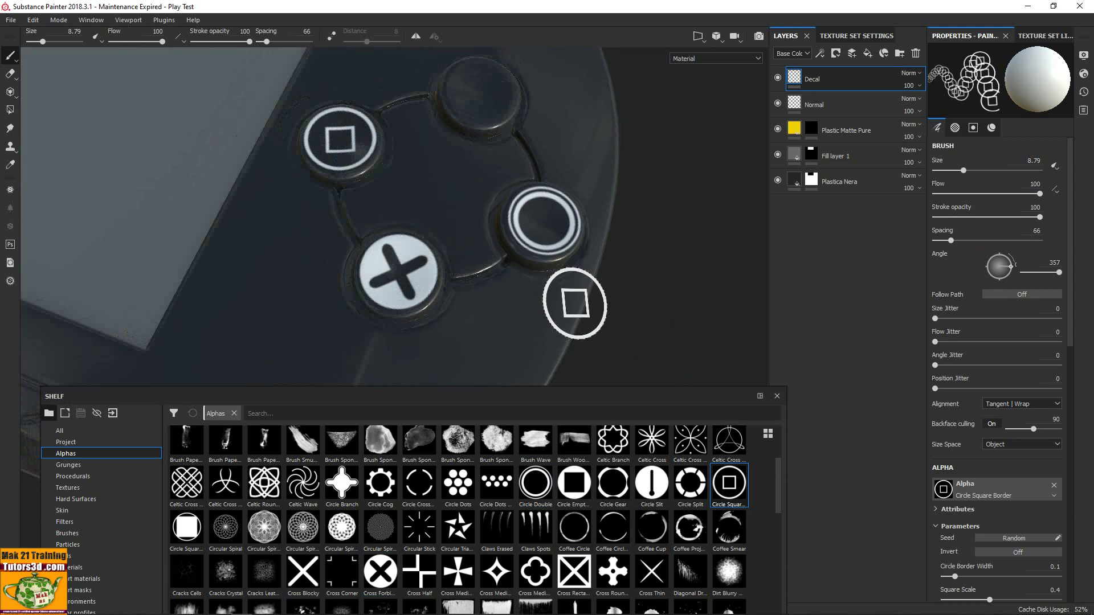
scroll(575, 303, down, 2)
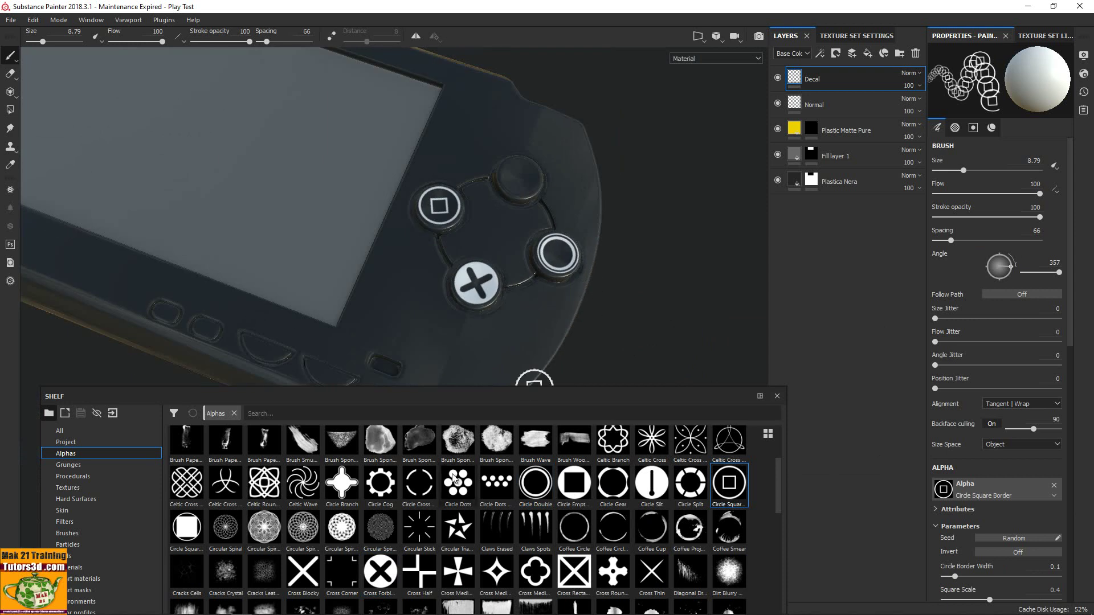
scroll(463, 532, up, 3)
Step: Switch to the Arrow Circle alpha, rotate the stamp and set brush size 8.91
click(303, 446)
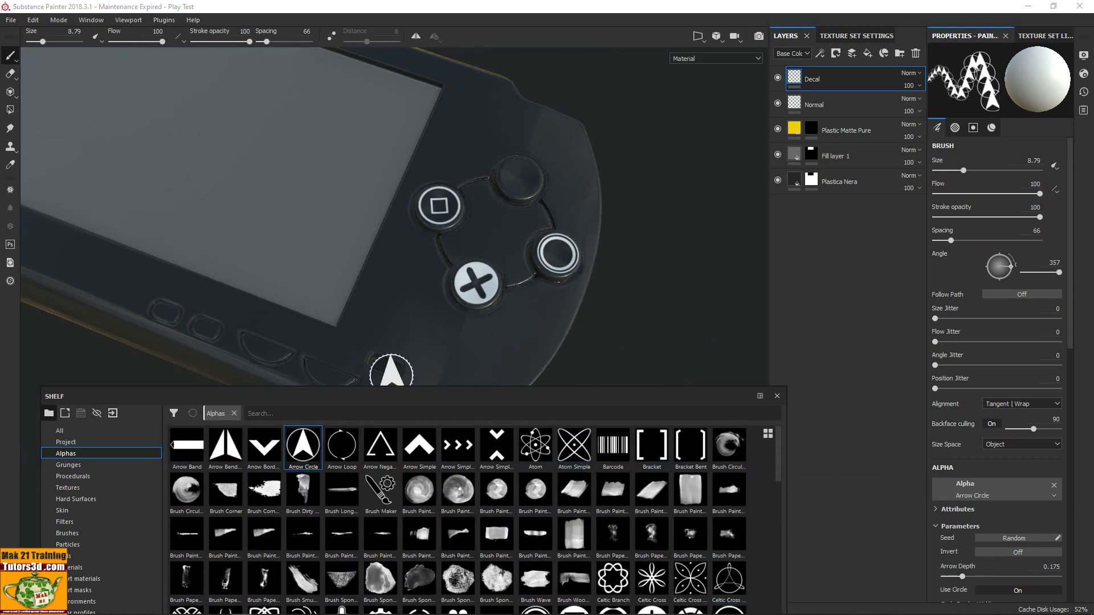
scroll(513, 191, up, 2)
scroll(529, 170, up, 2)
alt+drag(528, 169, 520, 176)
scroll(542, 237, up, 2)
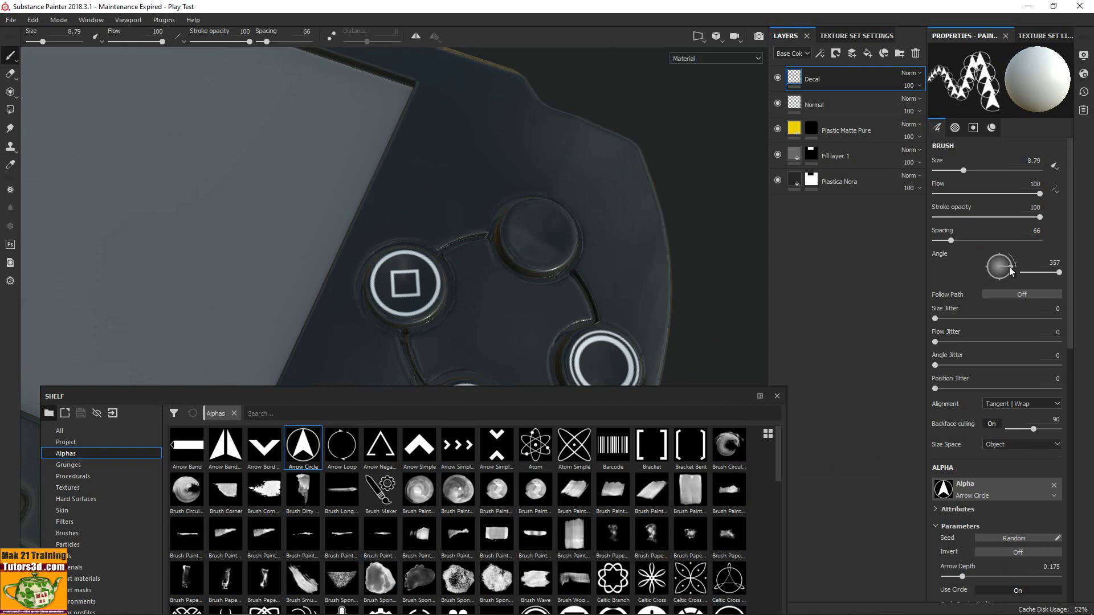
drag(1011, 271, 998, 249)
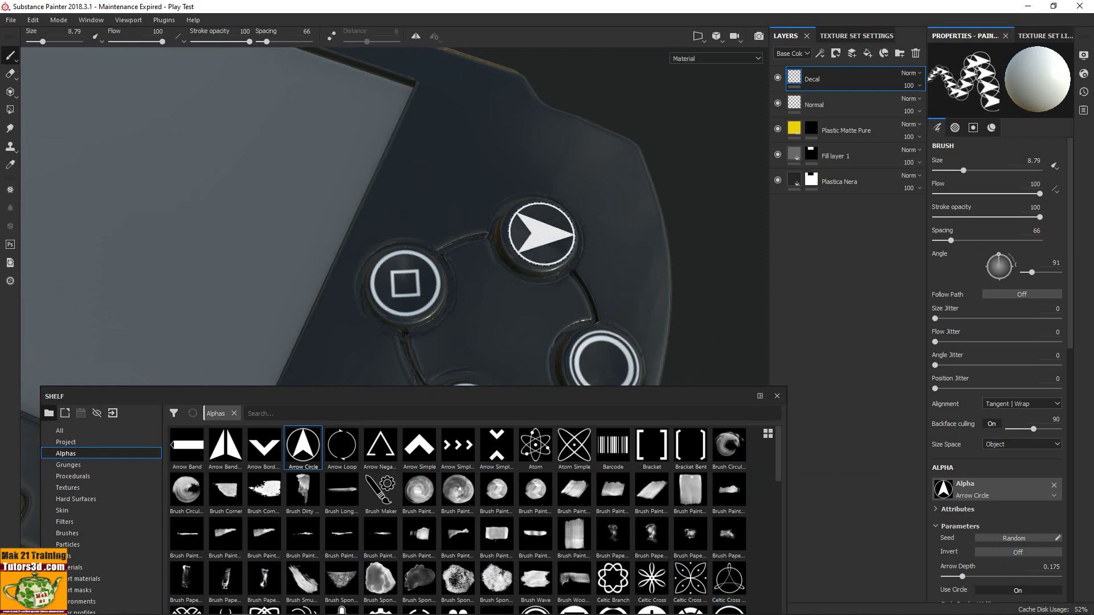
drag(995, 259, 987, 268)
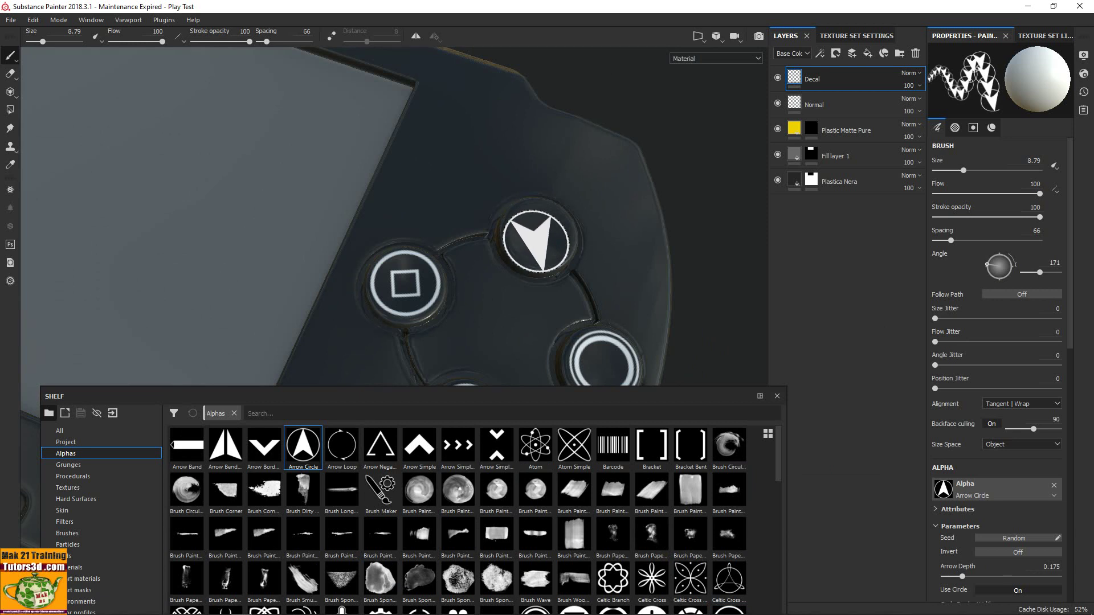
ctrl+right_drag(535, 241, 542, 239)
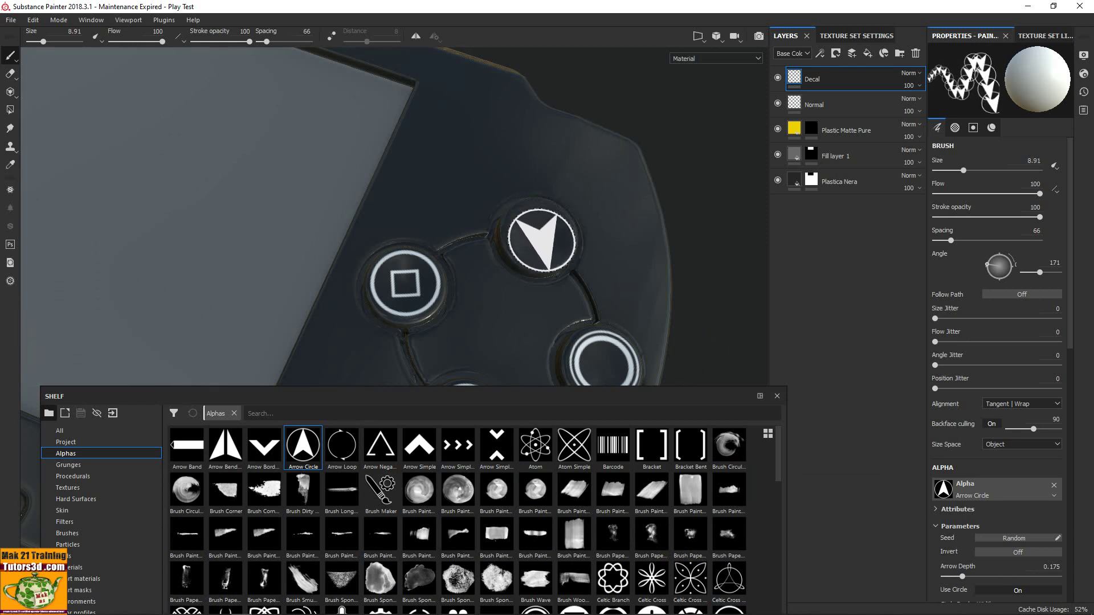
ctrl+drag(540, 234, 534, 231)
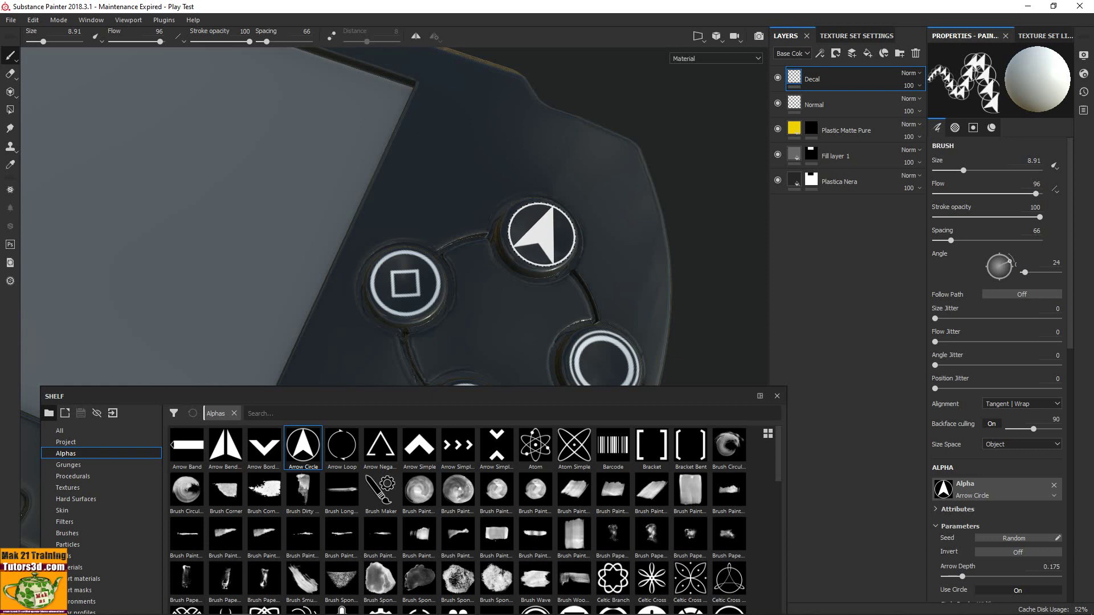
Step: Thicken the circle border to 0.11, stamp the arrow on the top button, then frame the D-pad
scroll(937, 530, down, 2)
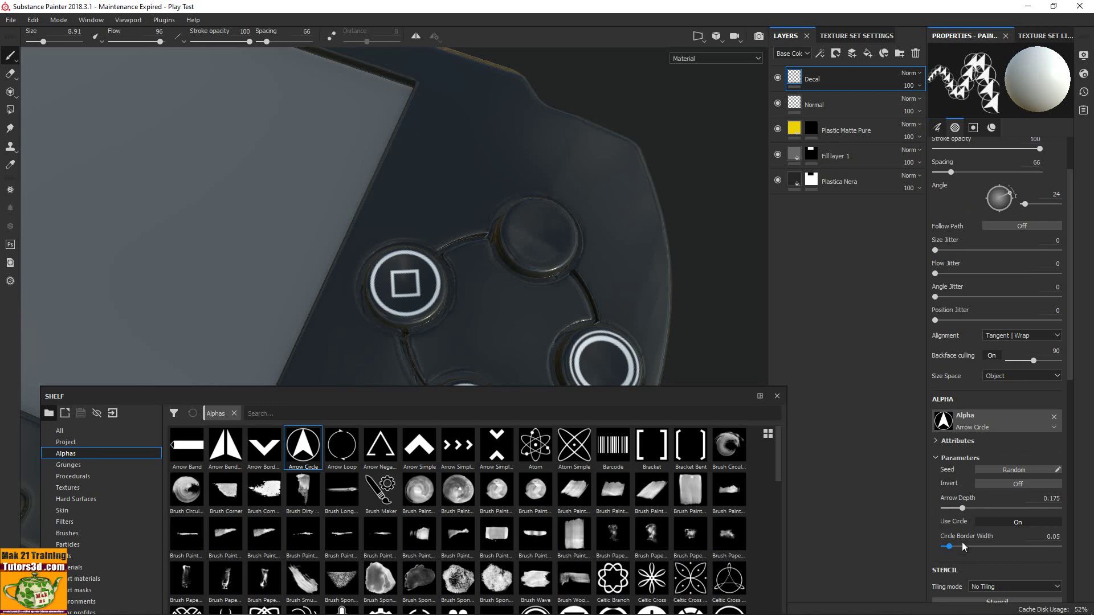
drag(949, 546, 956, 546)
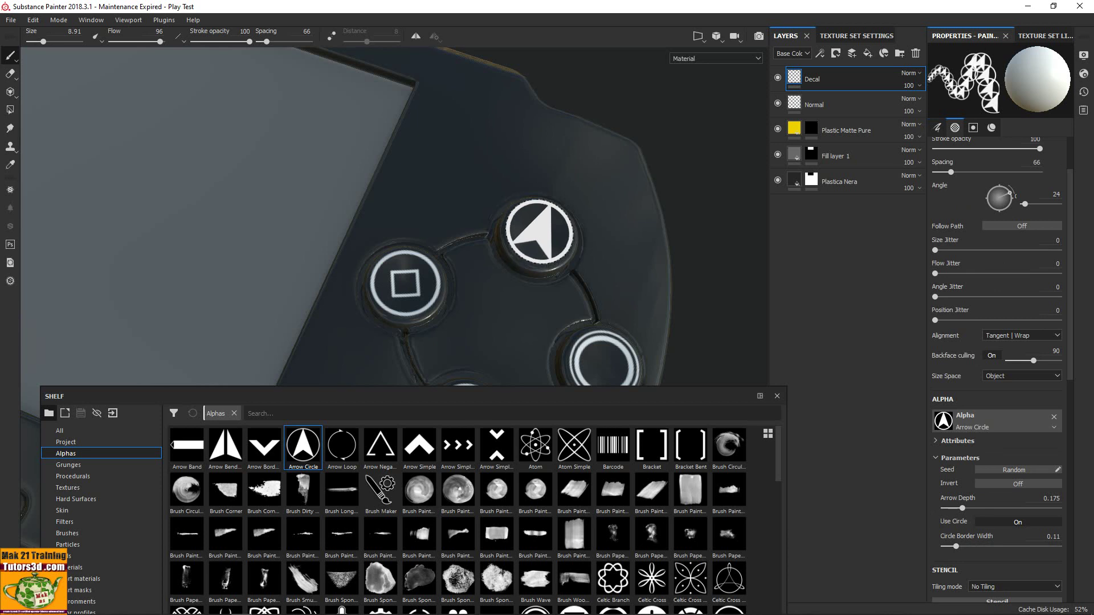
click(538, 237)
scroll(611, 305, down, 2)
scroll(612, 304, down, 2)
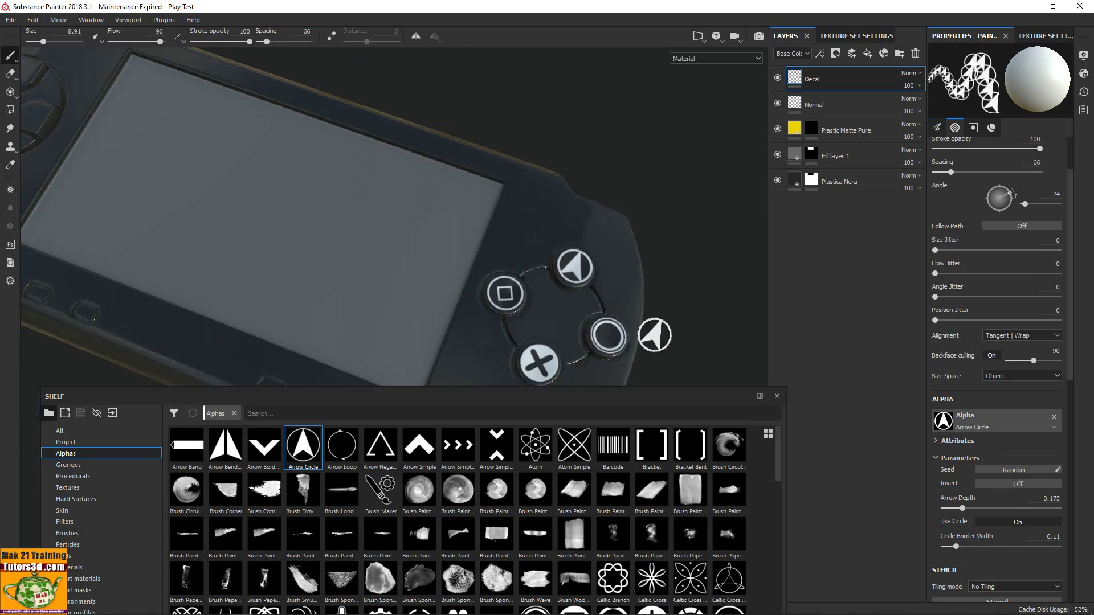
mouse_move(657, 230)
alt+mouse_down()
mouse_move(641, 309)
mouse_move(726, 223)
alt+mouse_up()
mouse_move(629, 312)
alt+mouse_down()
mouse_move(490, 302)
mouse_move(457, 341)
alt+mouse_up()
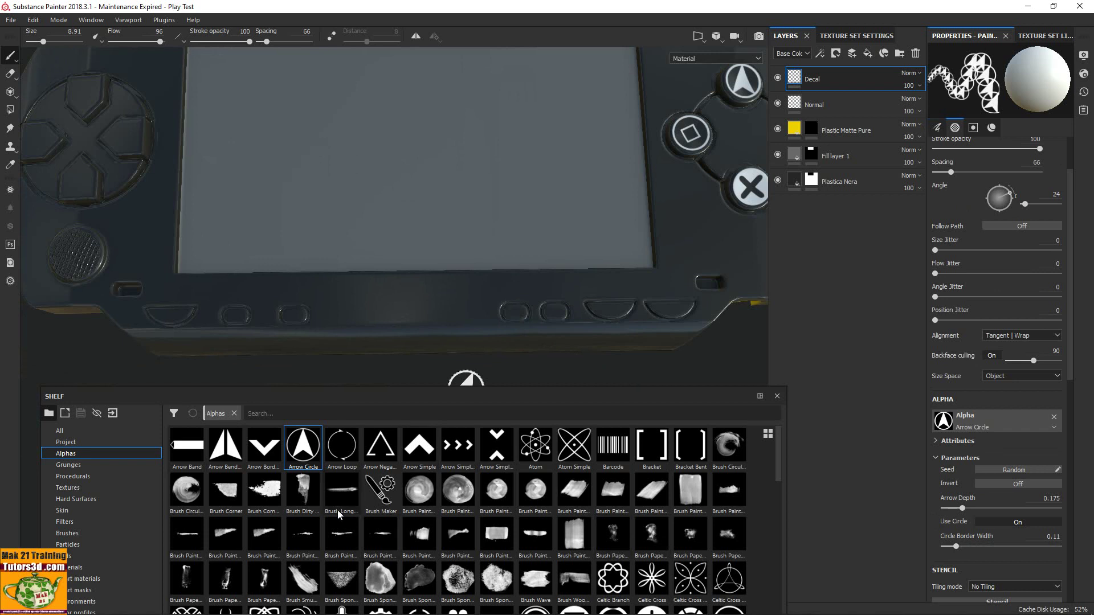
Step: Load the Arrow Negative alpha on the Decal brush, with border width 0.67 and angle 357
click(381, 448)
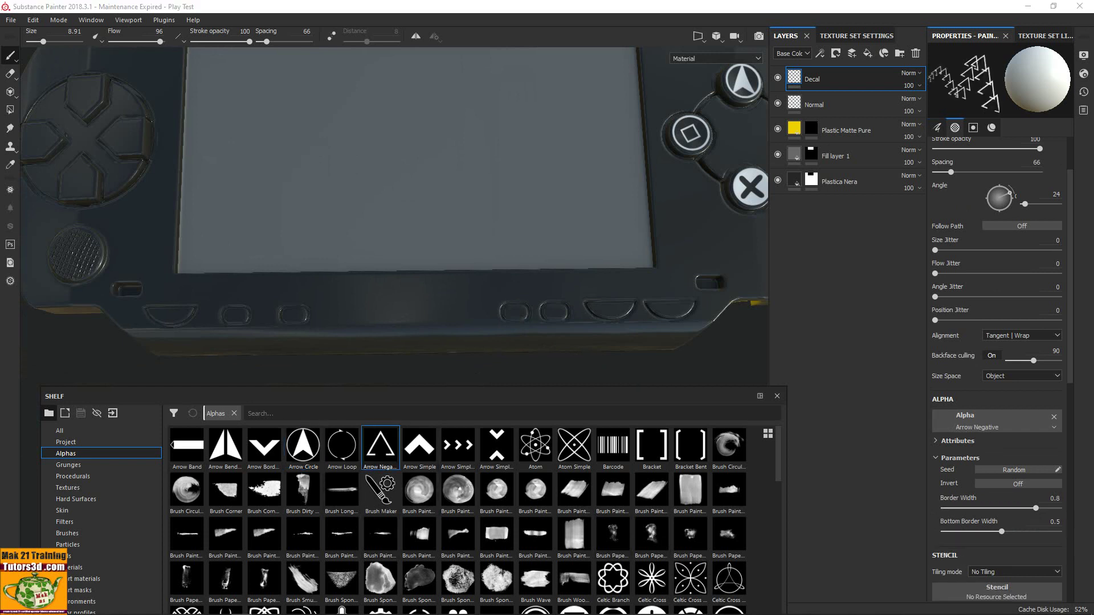
alt+middle_drag(339, 287, 510, 304)
scroll(330, 200, up, 1)
scroll(293, 215, up, 1)
scroll(269, 220, up, 2)
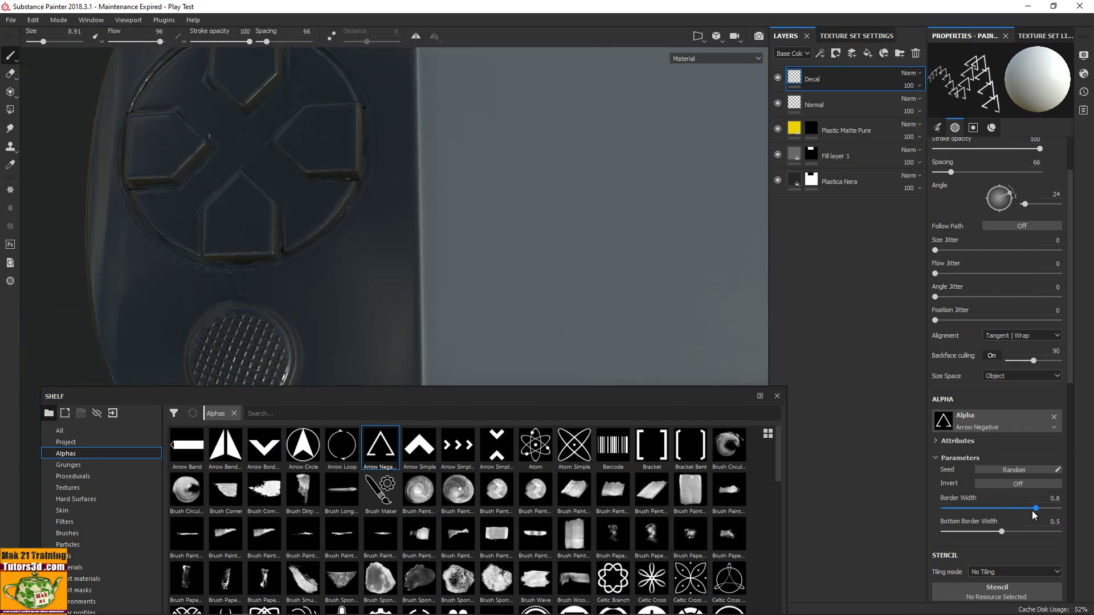
drag(1035, 507, 1020, 508)
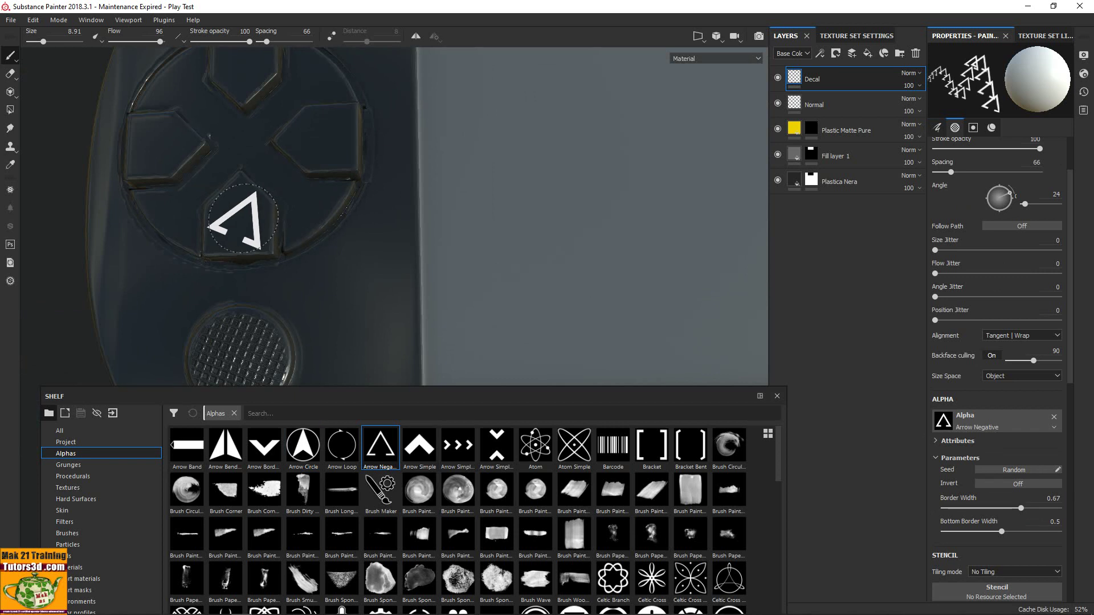
scroll(242, 218, up, 2)
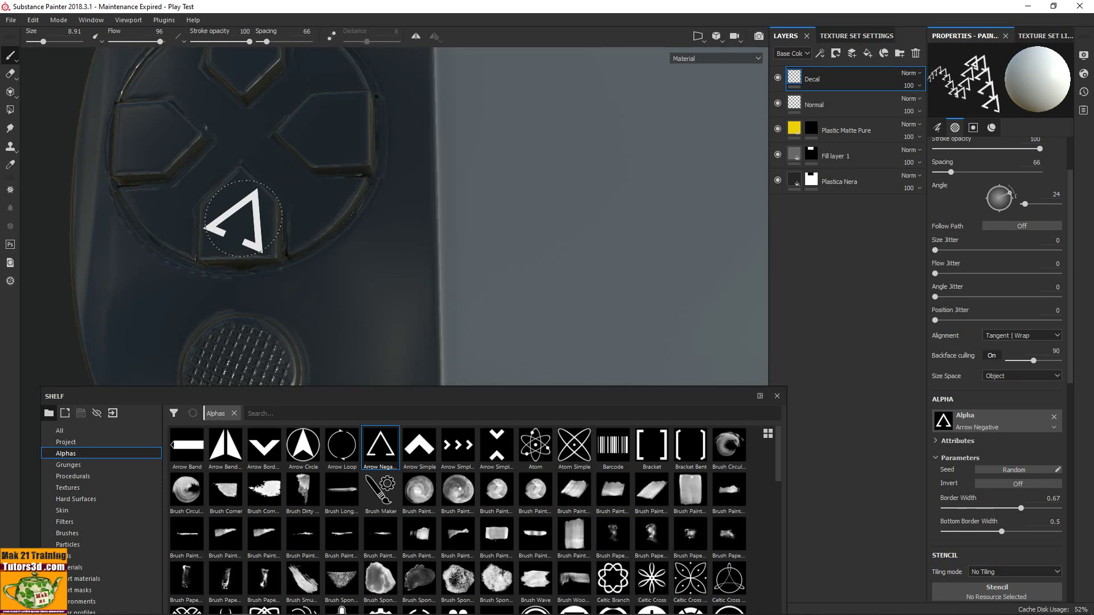
ctrl+drag(243, 219, 228, 219)
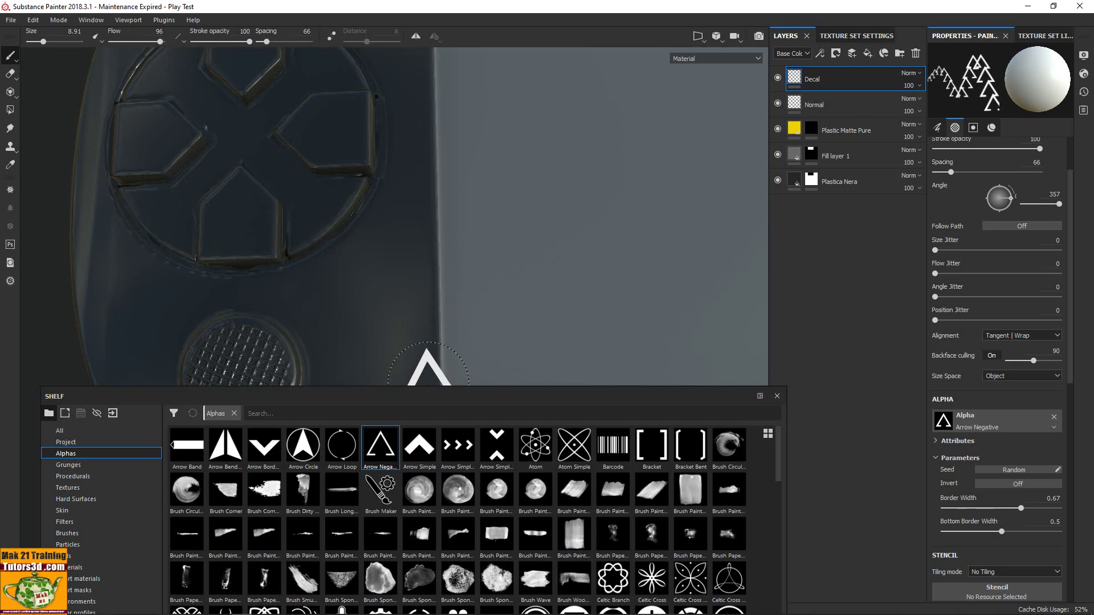
Step: Raise flow to full and stamp arrows on the bottom and top D-pad buttons
drag(432, 387, 434, 485)
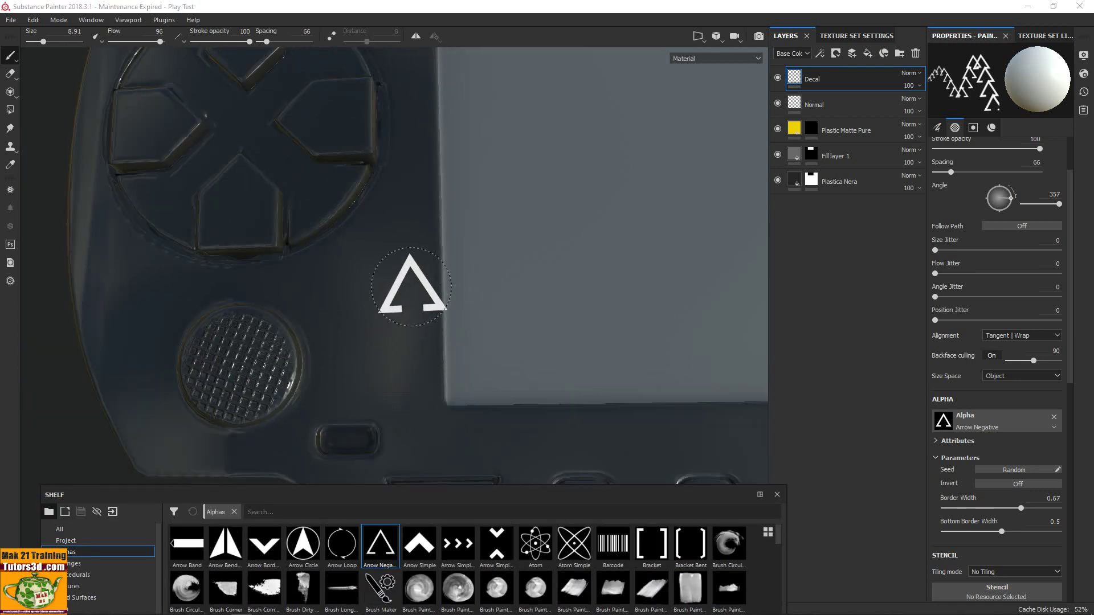
alt+drag(500, 301, 512, 420)
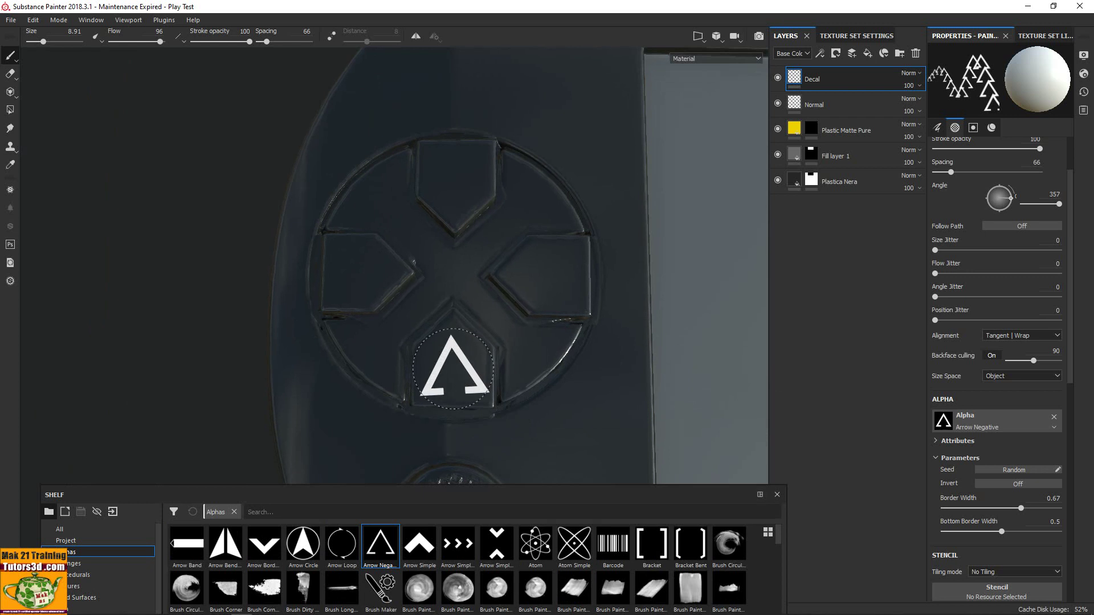
ctrl+drag(453, 369, 447, 363)
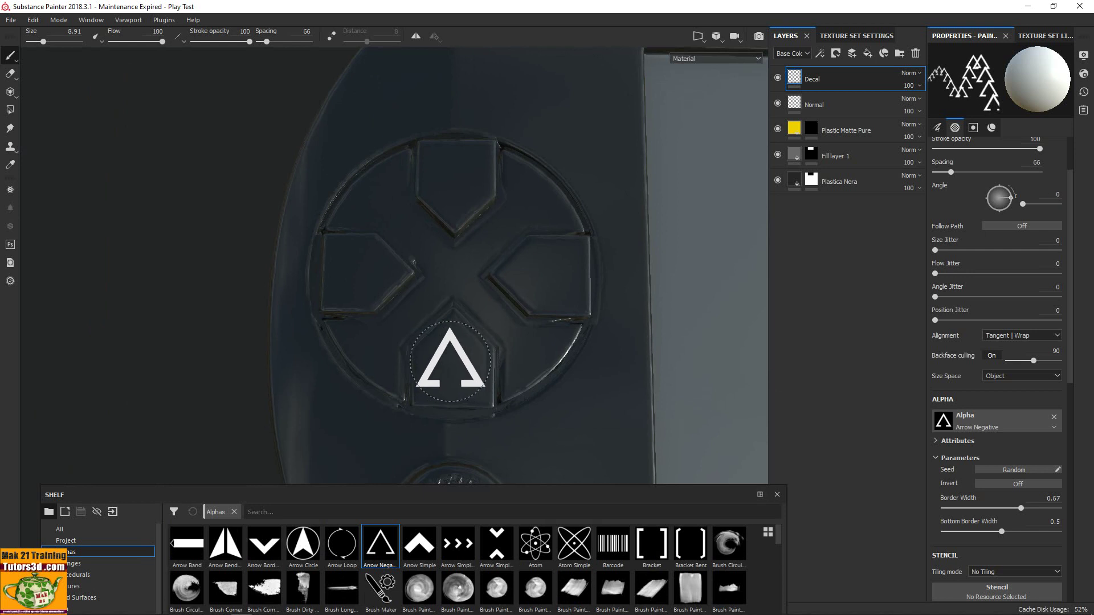
click(451, 364)
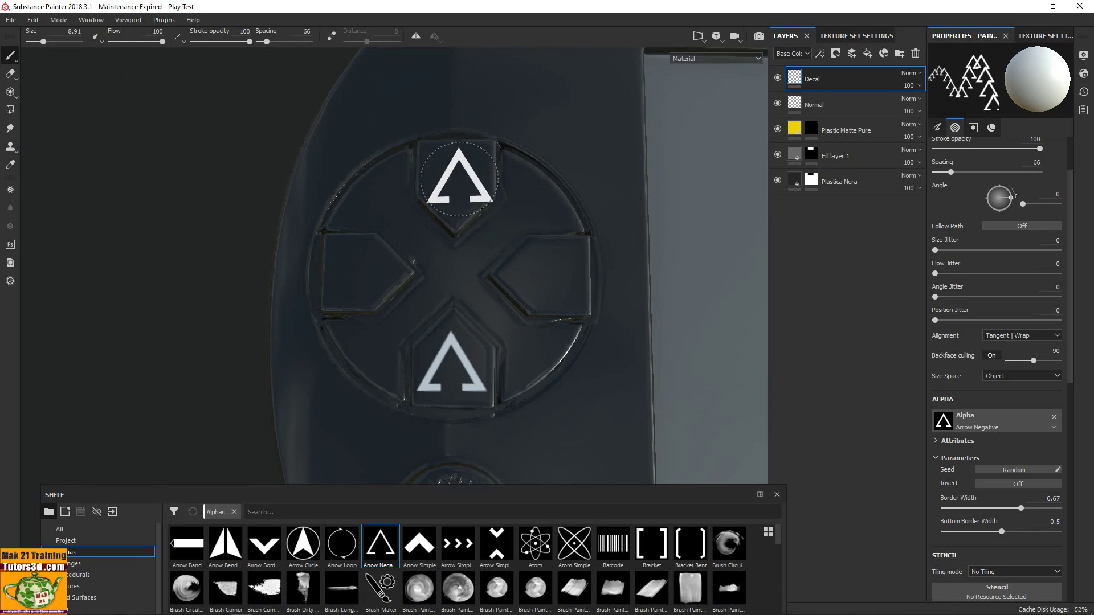
mouse_move(459, 179)
ctrl+mouse_down()
mouse_move(507, 178)
mouse_move(464, 179)
ctrl+mouse_up()
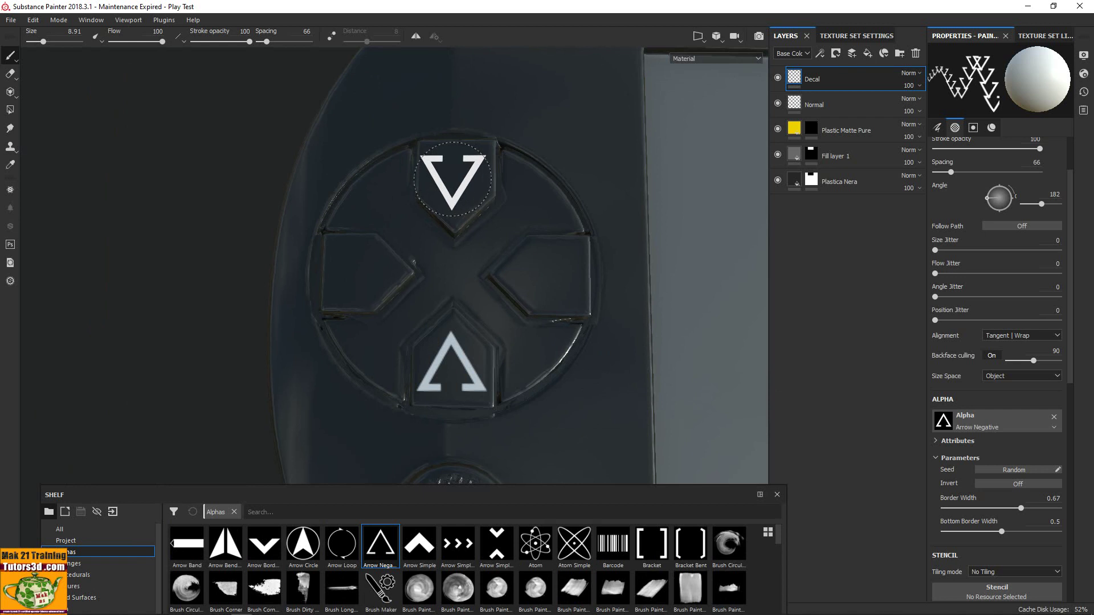
click(455, 178)
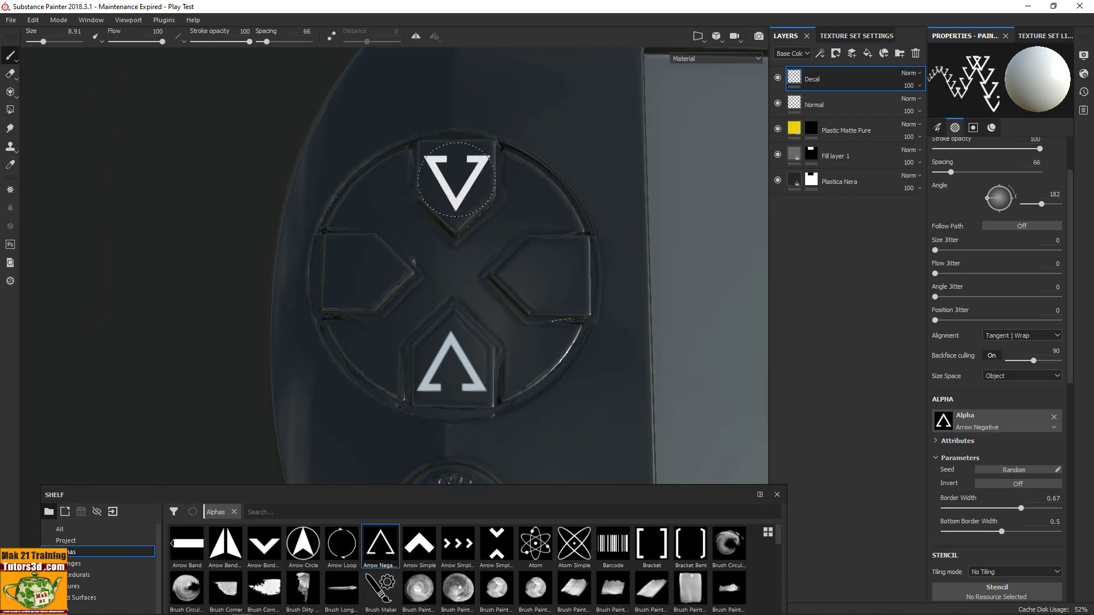
Step: Stamp rotated arrows on the left and right D-pad buttons, pointing inward
mouse_move(359, 272)
ctrl+mouse_down()
mouse_move(336, 272)
mouse_move(362, 272)
ctrl+mouse_up()
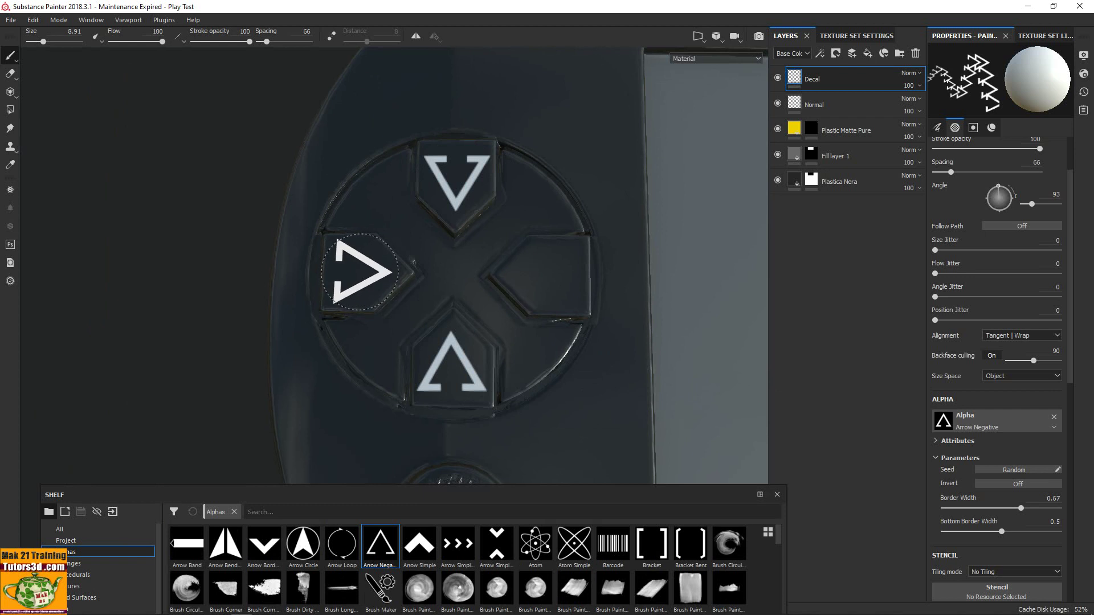
click(360, 272)
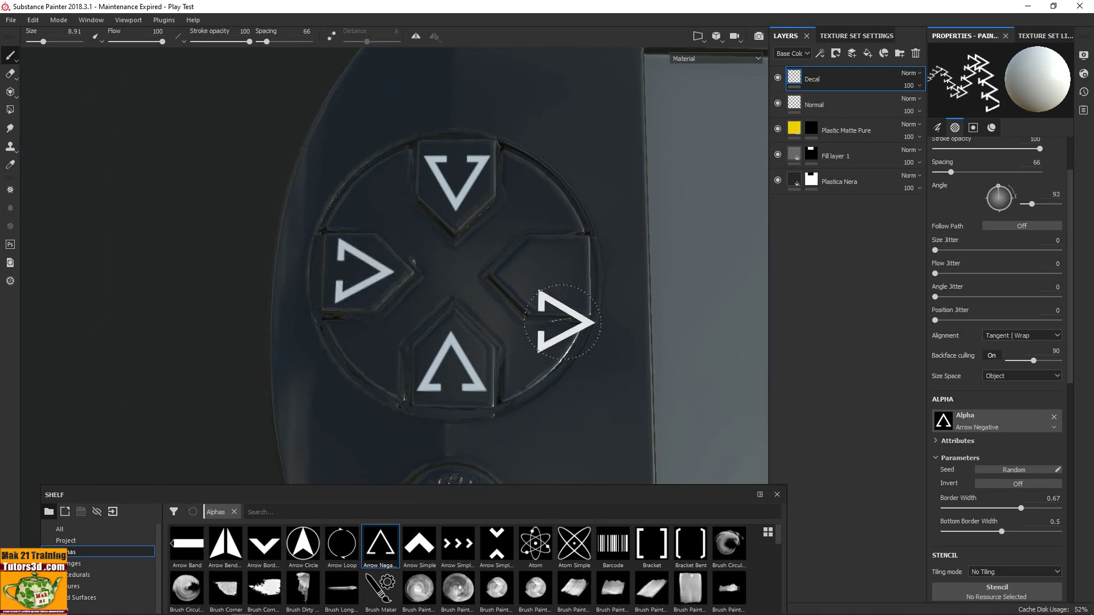
mouse_move(559, 277)
ctrl+mouse_down()
mouse_move(576, 277)
mouse_move(552, 278)
ctrl+mouse_up()
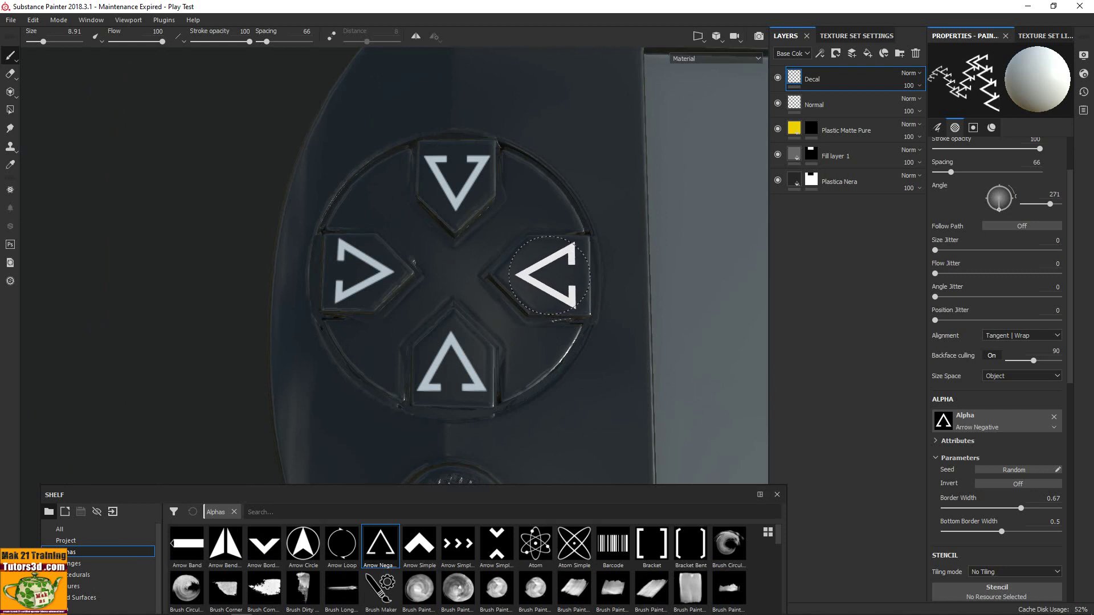
click(541, 277)
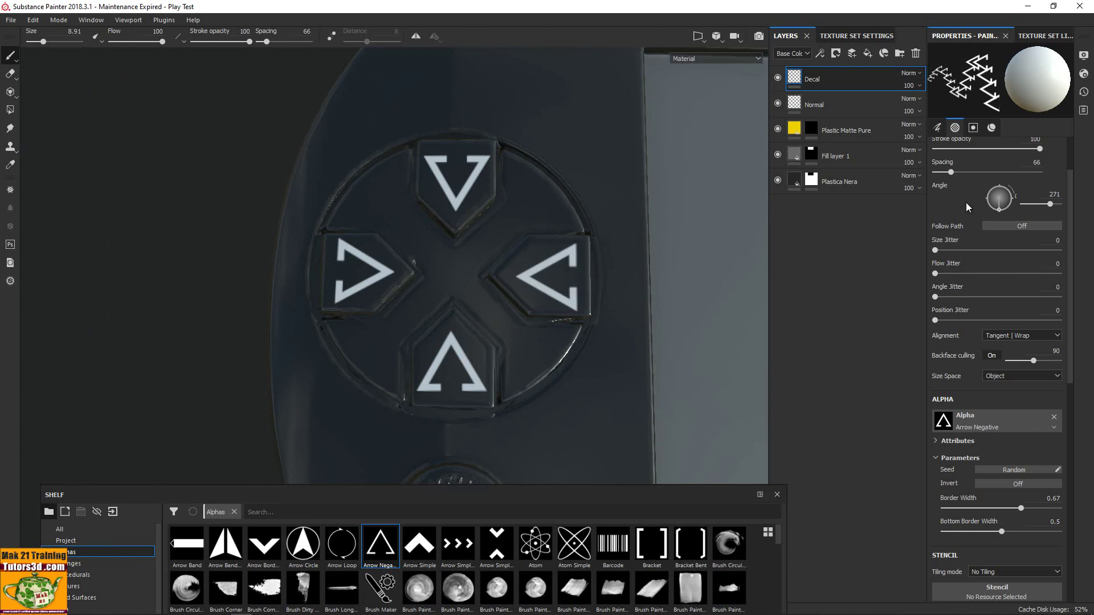
Step: Set the brush angle to 225 and frame the whole handheld head-on
drag(998, 214, 1008, 215)
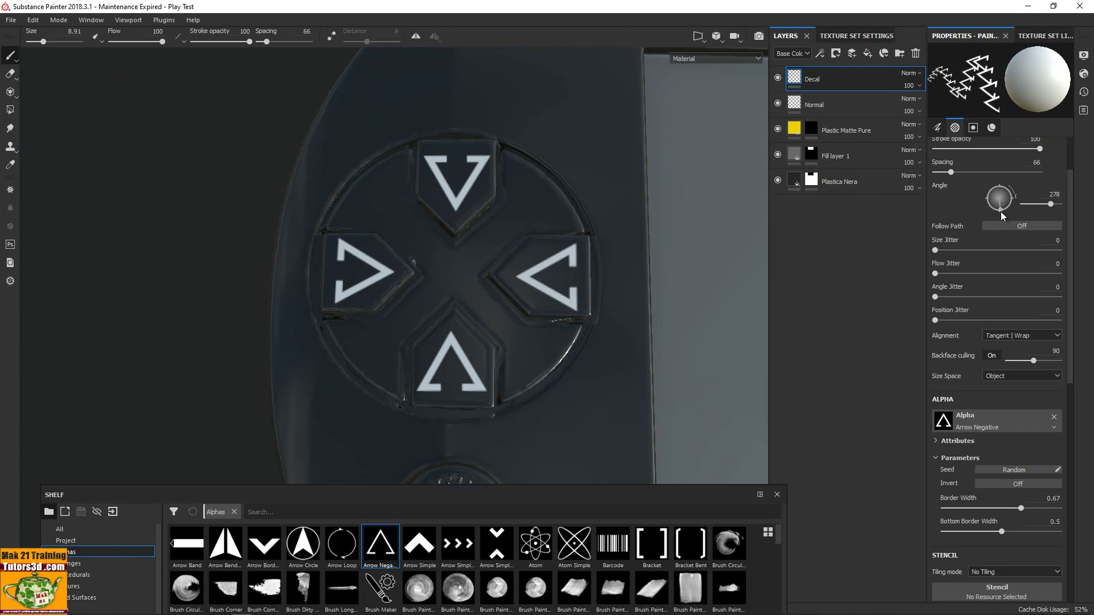
scroll(673, 333, up, 2)
scroll(672, 333, down, 3)
scroll(646, 334, down, 2)
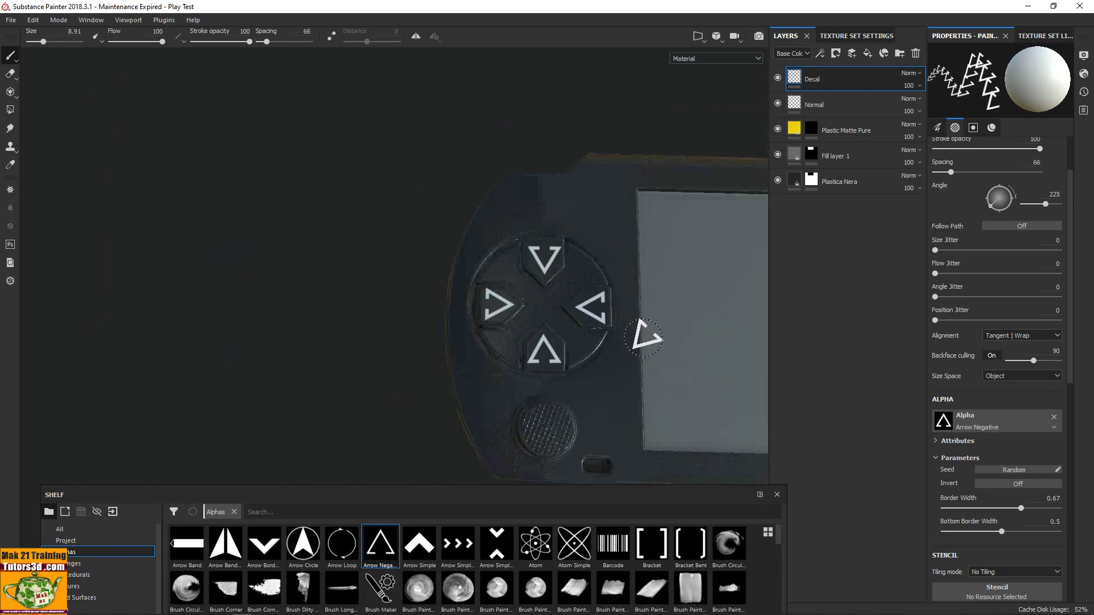
scroll(677, 325, down, 1)
middle_drag(608, 321, 429, 274)
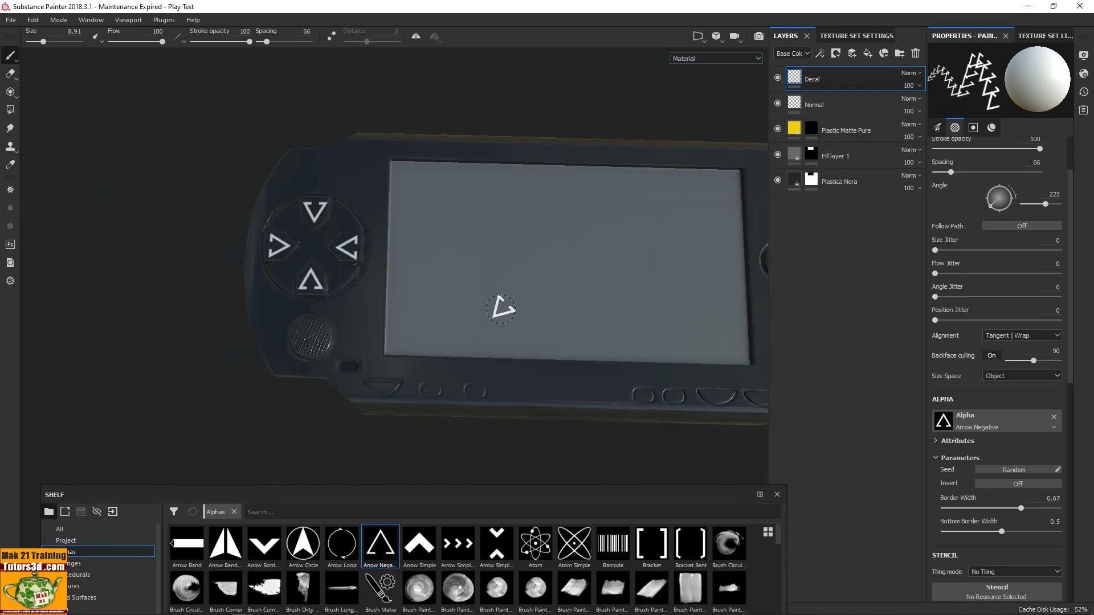
middle_drag(500, 305, 378, 293)
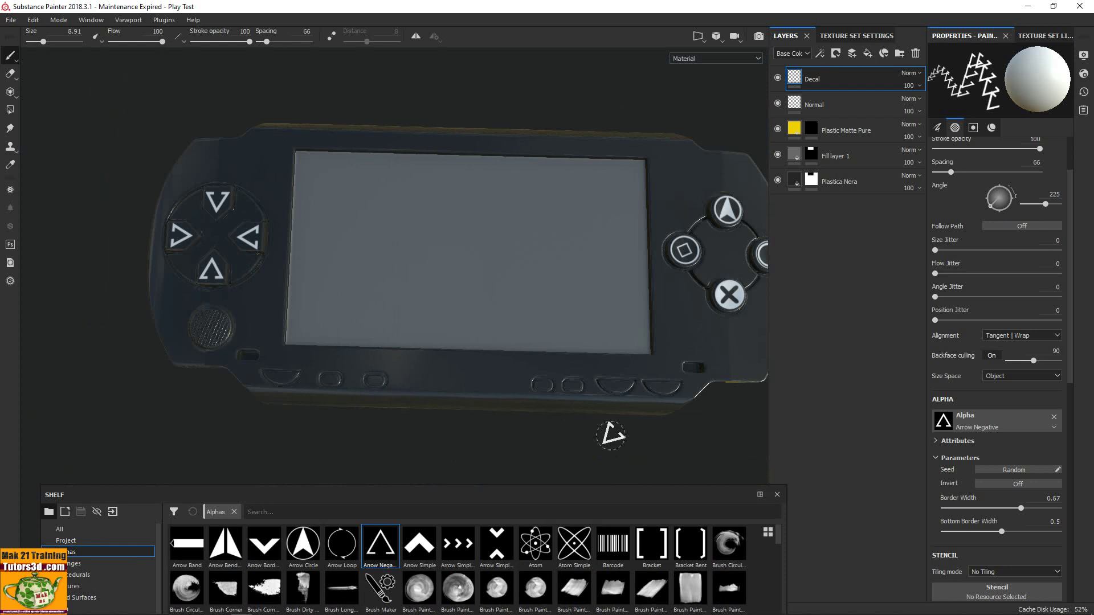
alt+drag(612, 434, 520, 421)
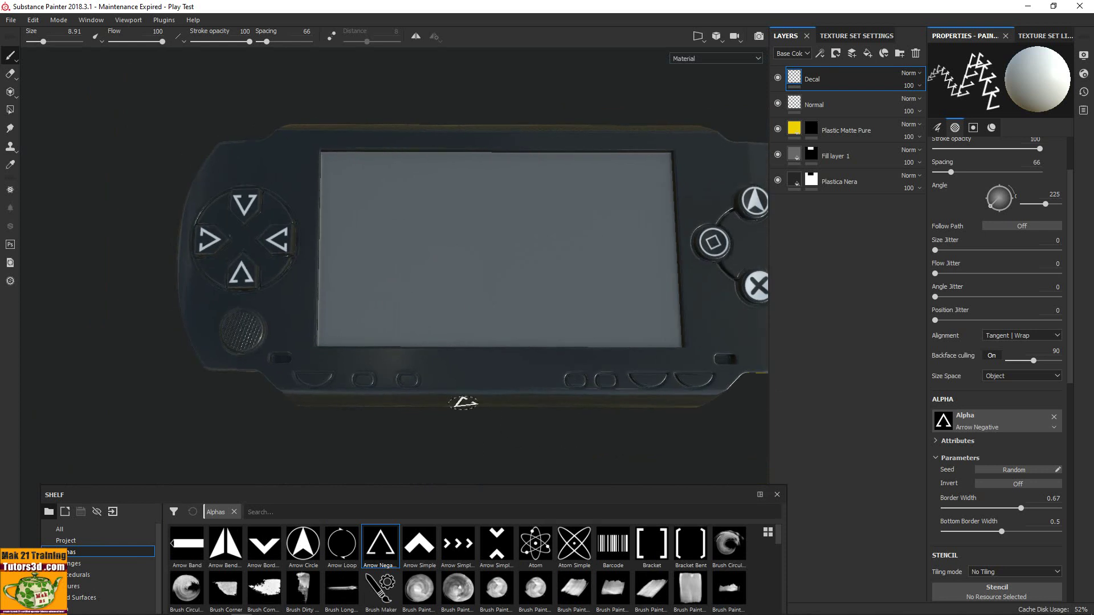
scroll(453, 403, up, 3)
scroll(428, 455, up, 2)
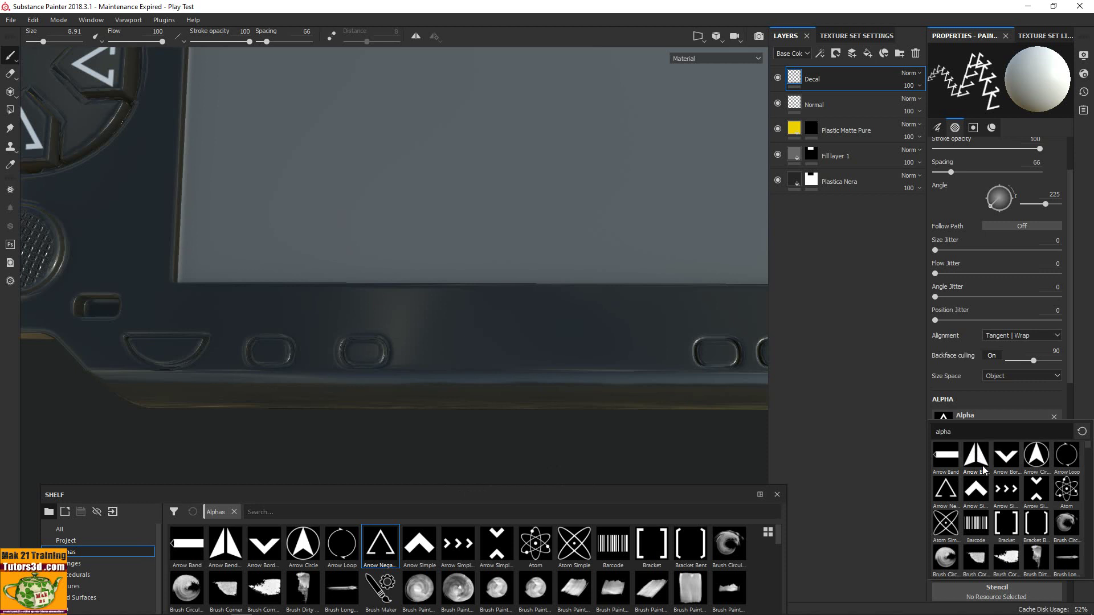
Step: Scroll the alpha shelf and choose the Shape Border Cross alpha
scroll(984, 471, down, 2)
scroll(991, 476, down, 2)
scroll(1000, 480, down, 2)
scroll(1009, 485, down, 2)
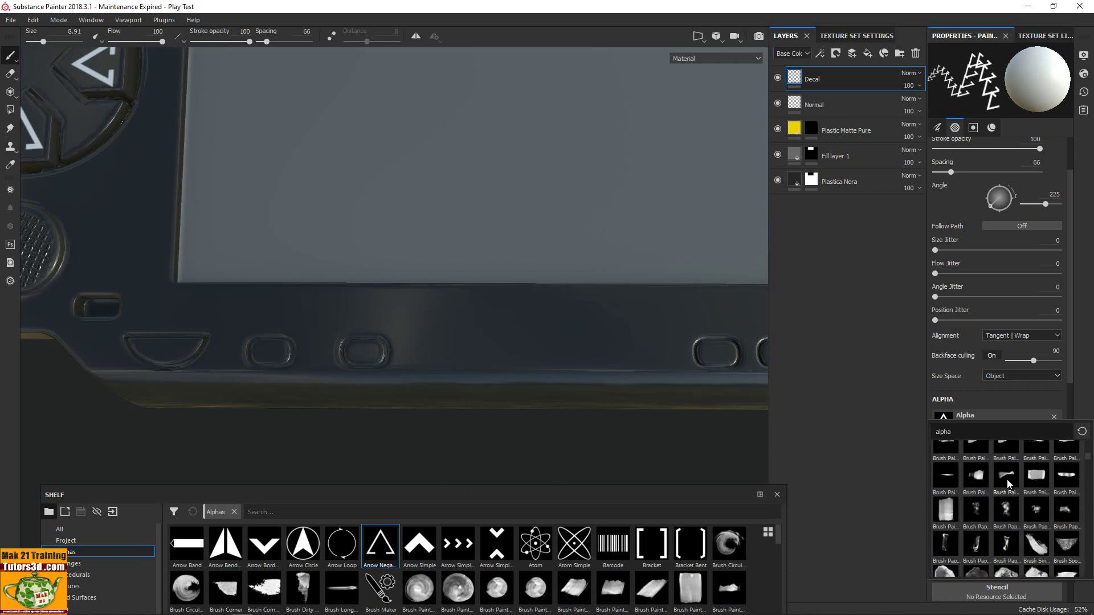
scroll(1007, 484, down, 2)
scroll(1008, 485, down, 1)
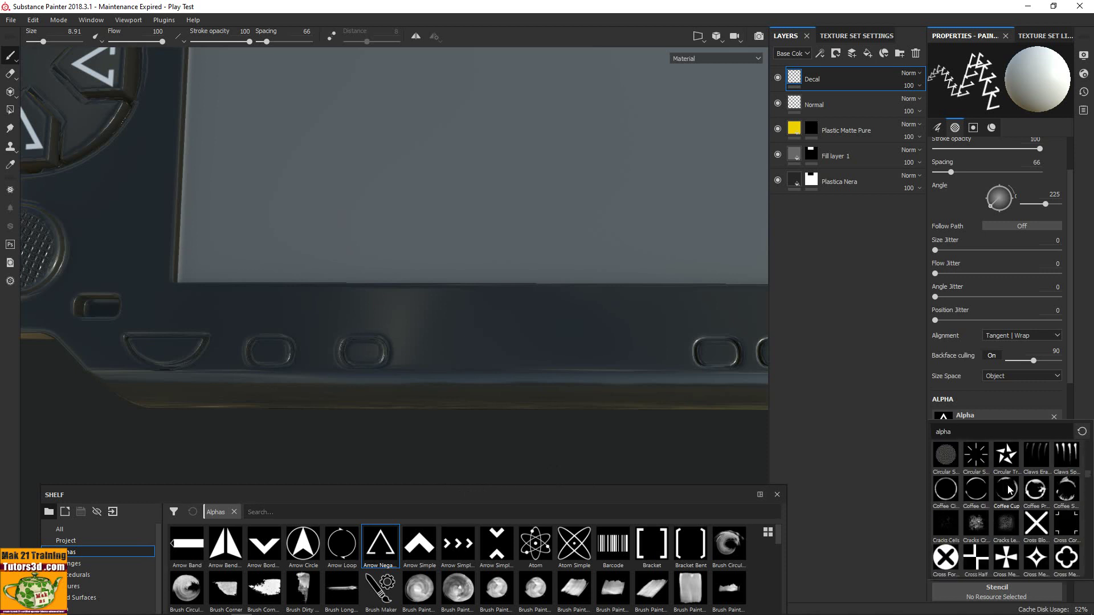
scroll(1009, 489, down, 2)
scroll(1008, 489, down, 2)
scroll(1009, 489, down, 2)
scroll(1009, 488, down, 2)
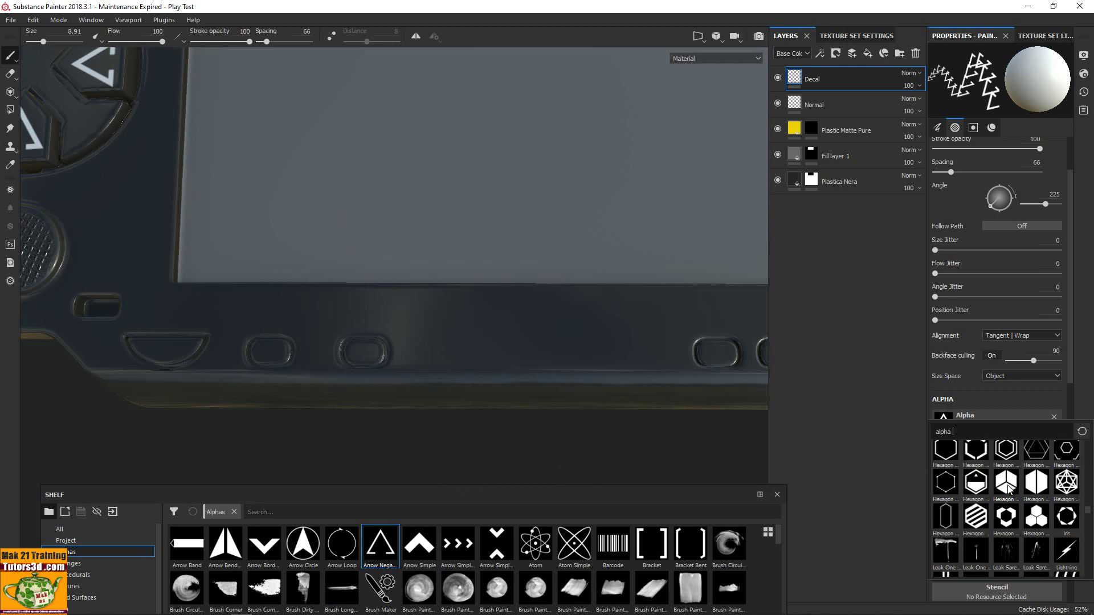
scroll(1009, 488, down, 3)
scroll(1009, 489, down, 5)
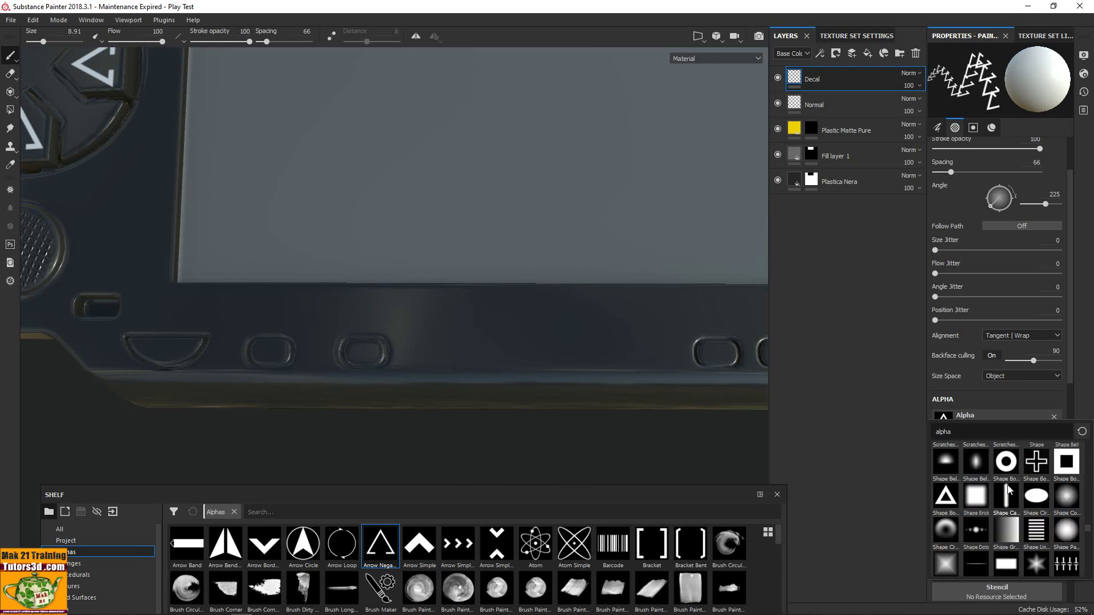
click(1037, 479)
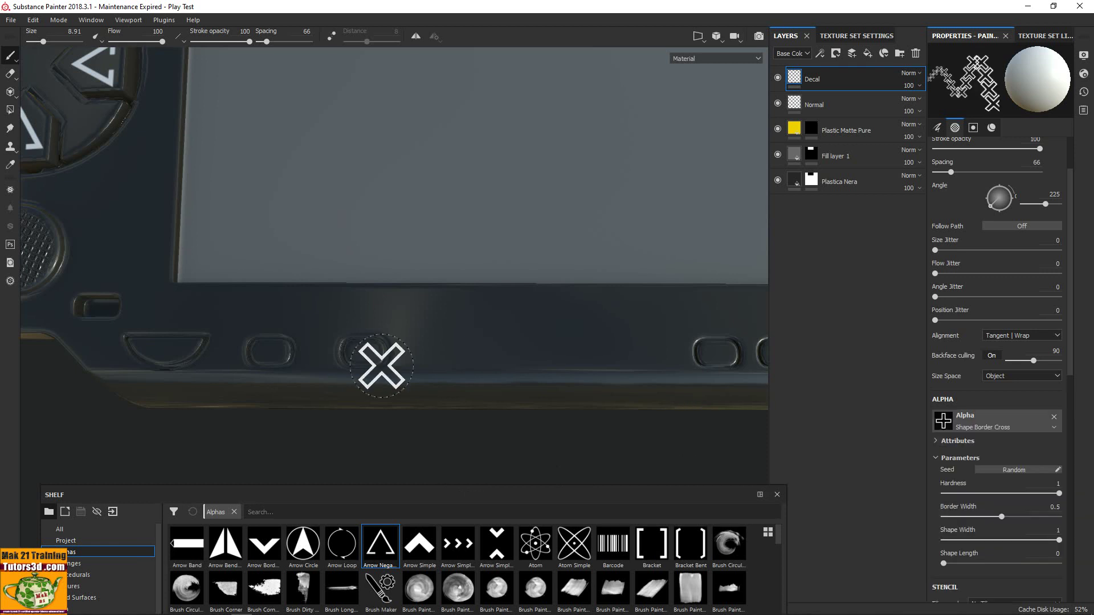
Step: Stamp the cross at about 90° angle and size 3.4 in the right button recess
alt+drag(361, 358, 366, 359)
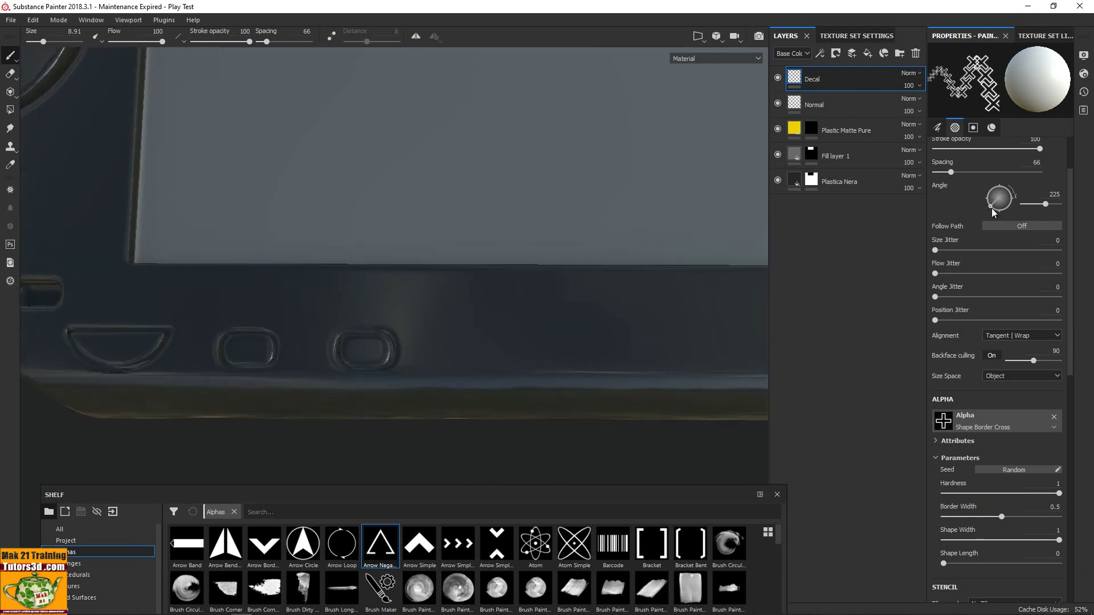
drag(991, 213, 1000, 185)
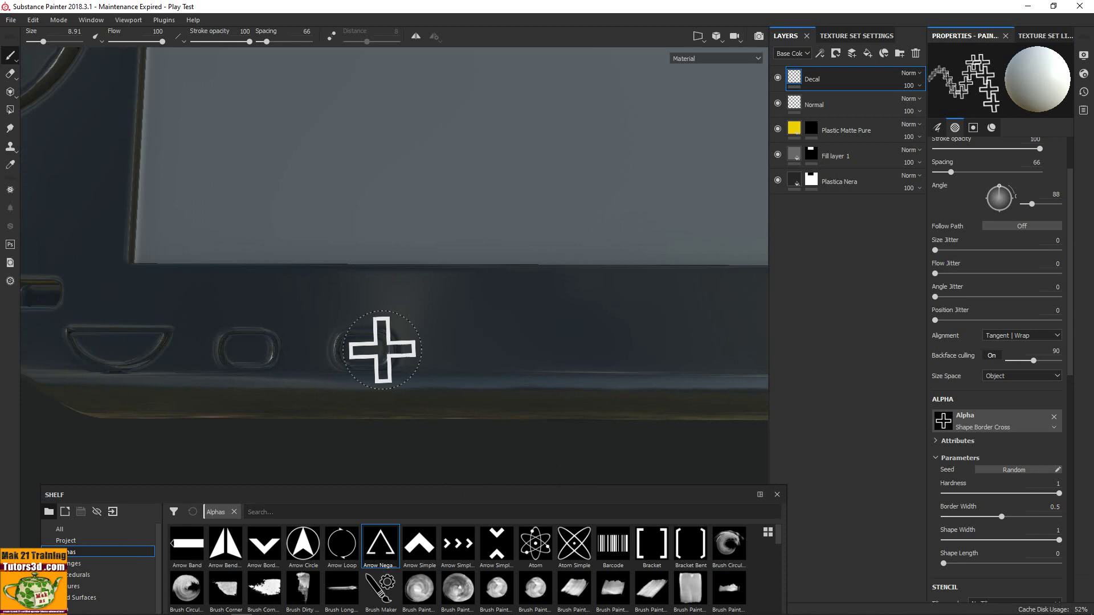
scroll(381, 349, up, 1)
scroll(382, 349, up, 2)
scroll(385, 345, up, 1)
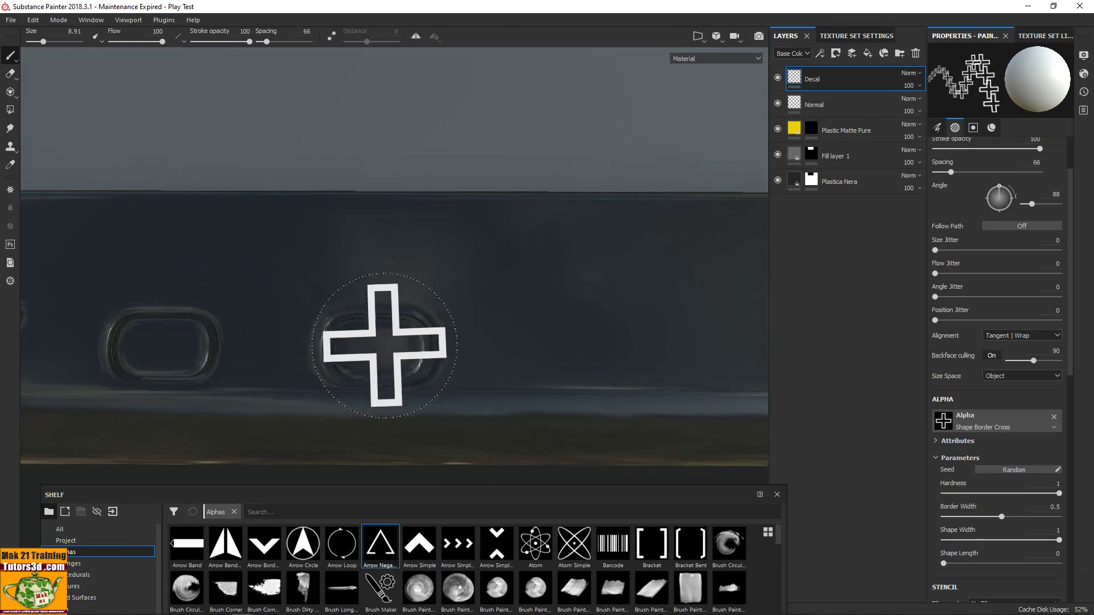
ctrl+drag(383, 346, 381, 343)
ctrl+right_drag(382, 344, 376, 349)
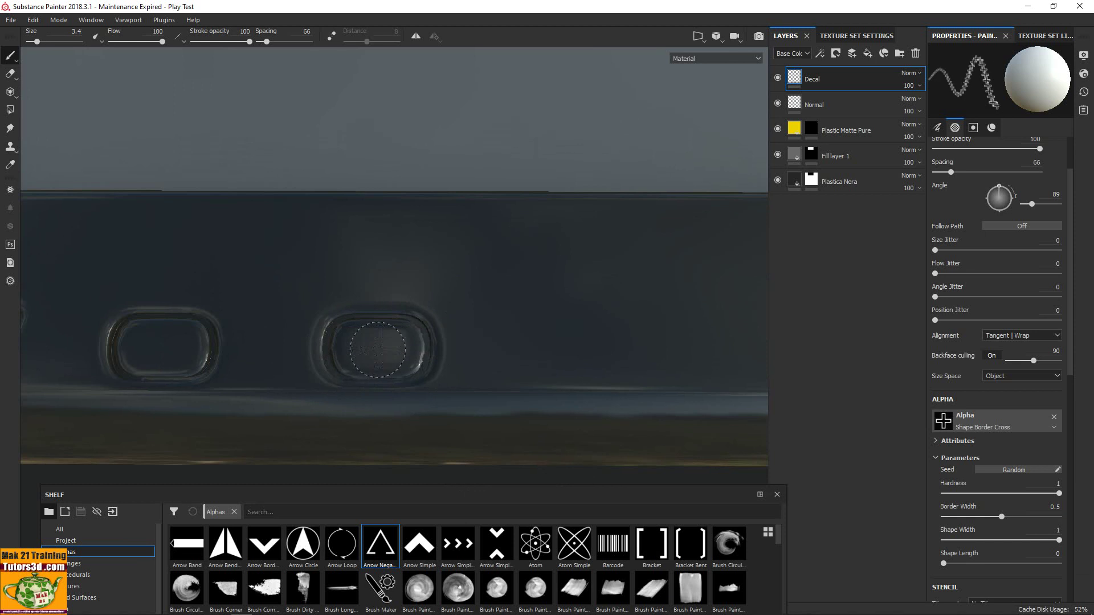
click(376, 349)
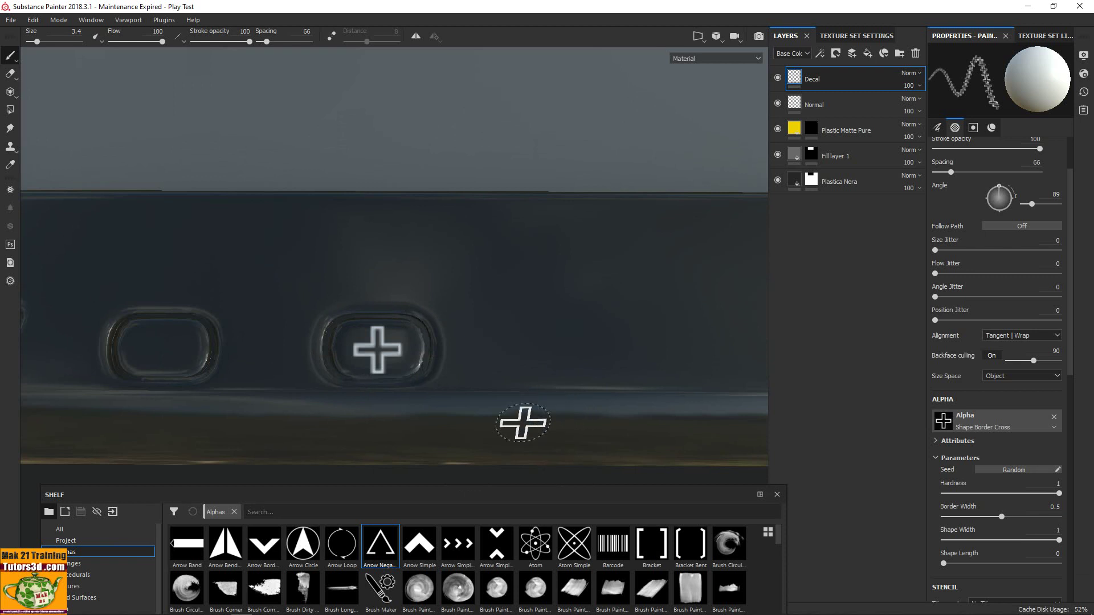
drag(541, 484, 544, 300)
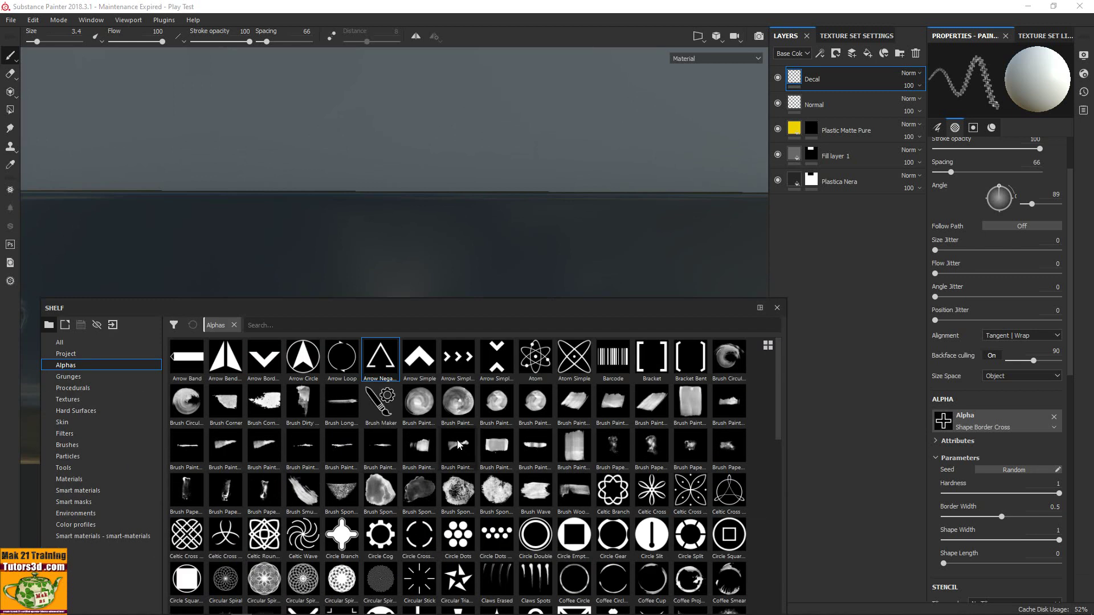
Step: Choose the Shape Lines Bending alpha and bring the lower small buttons into view
scroll(417, 463, down, 10)
scroll(417, 462, down, 5)
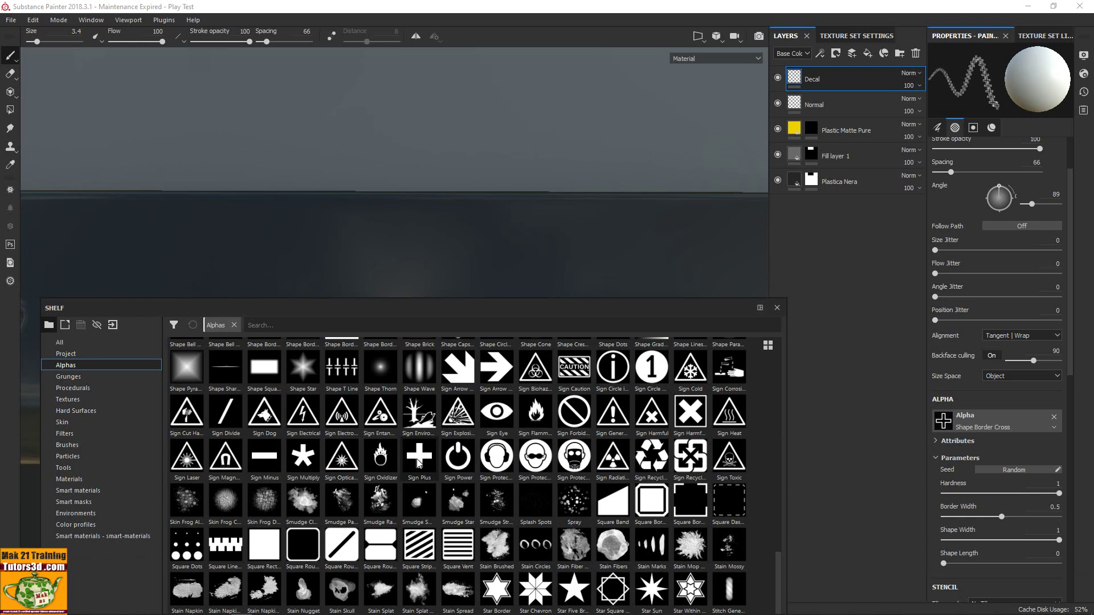
scroll(418, 462, down, 3)
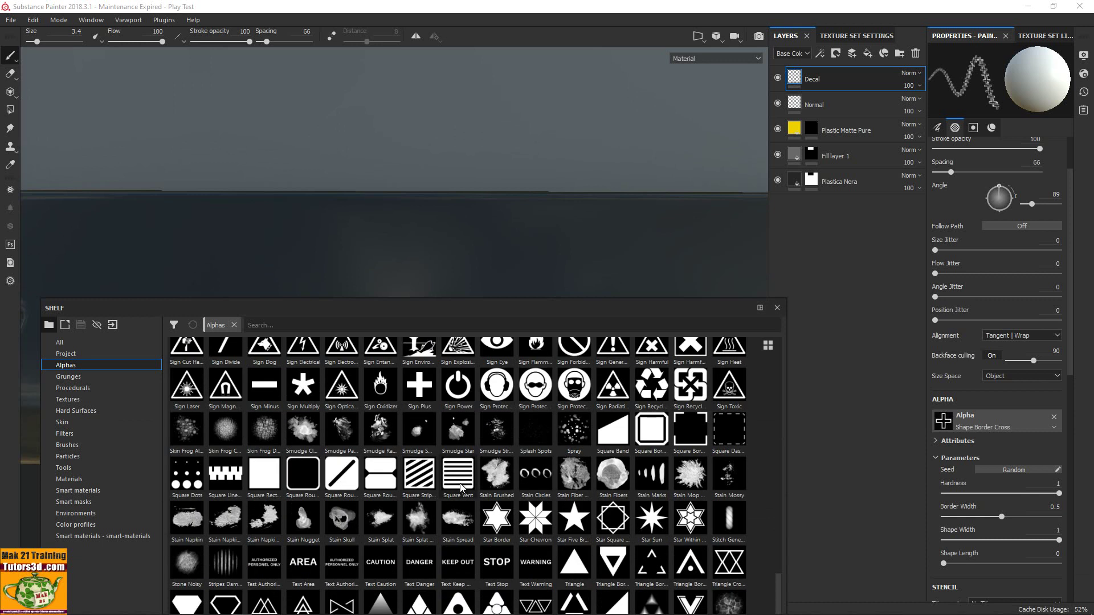
scroll(459, 500, up, 15)
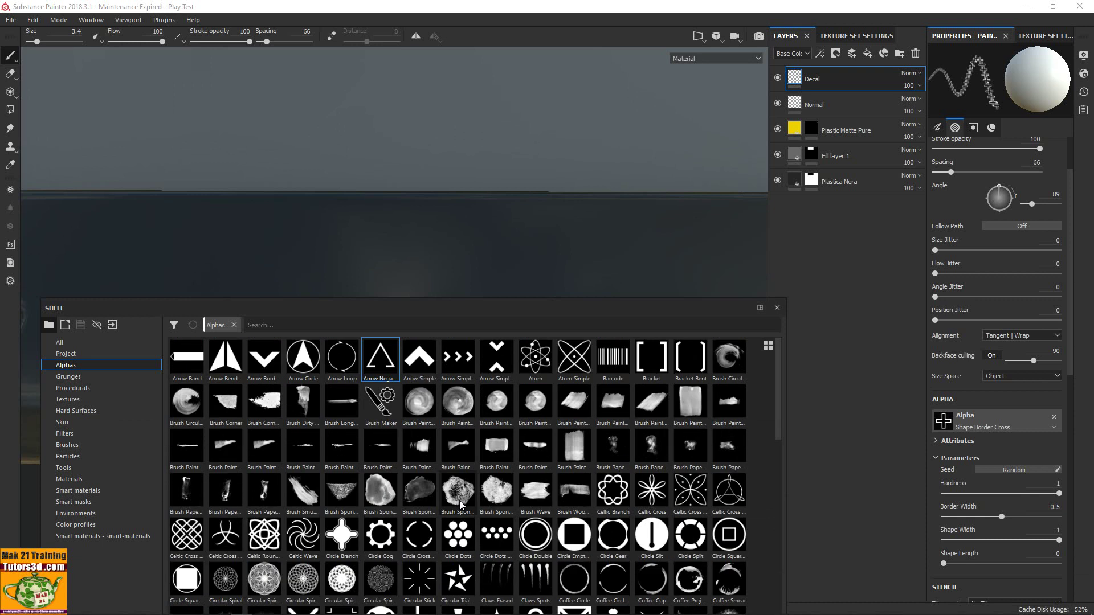
mouse_move(419, 443)
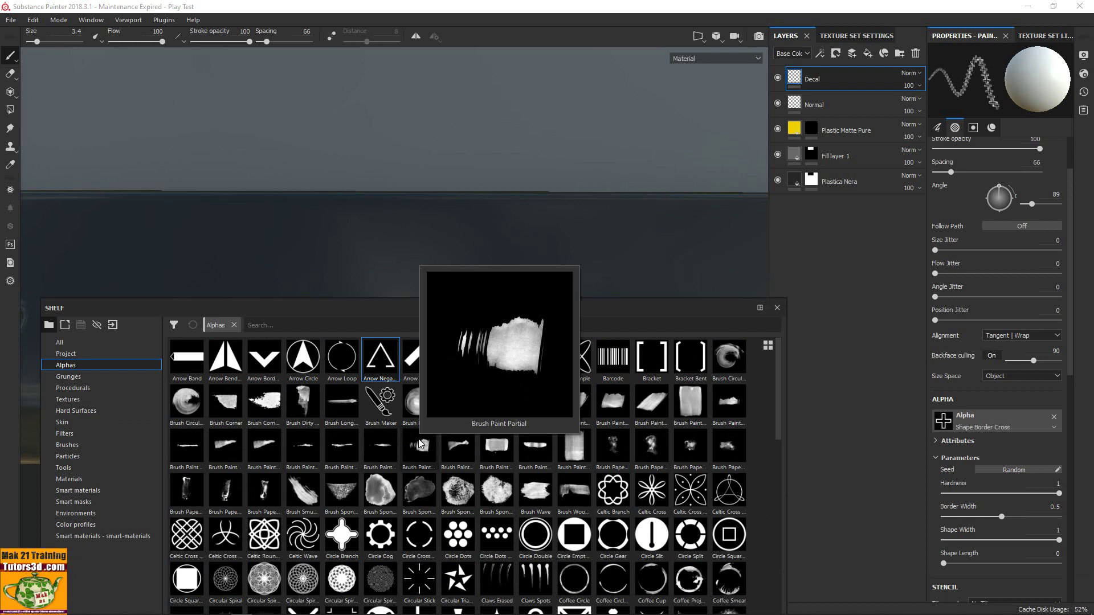
scroll(542, 490, down, 10)
scroll(544, 489, down, 3)
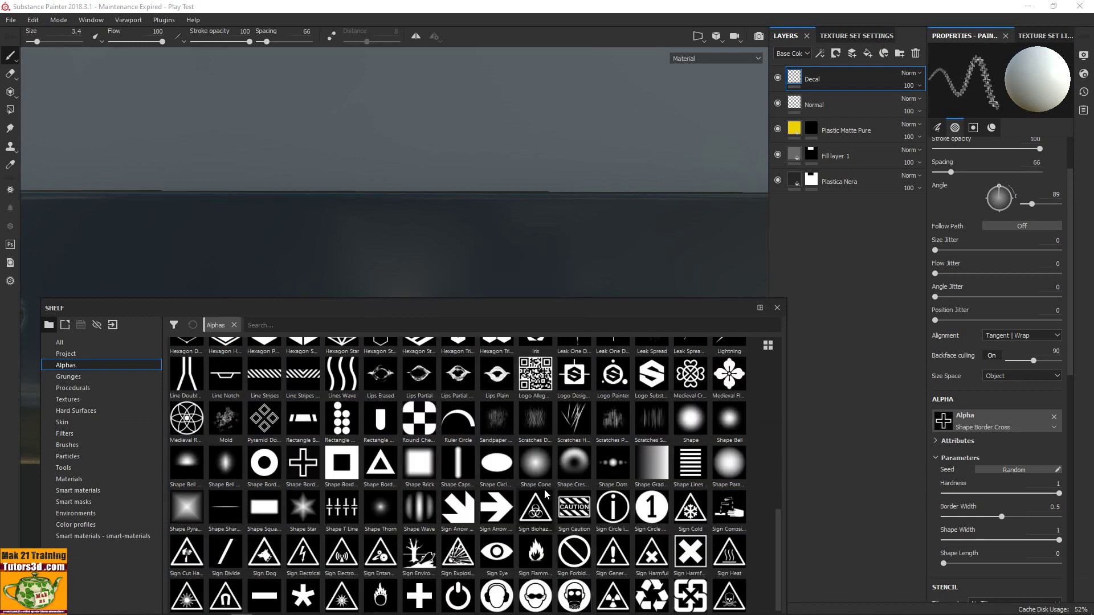
click(688, 472)
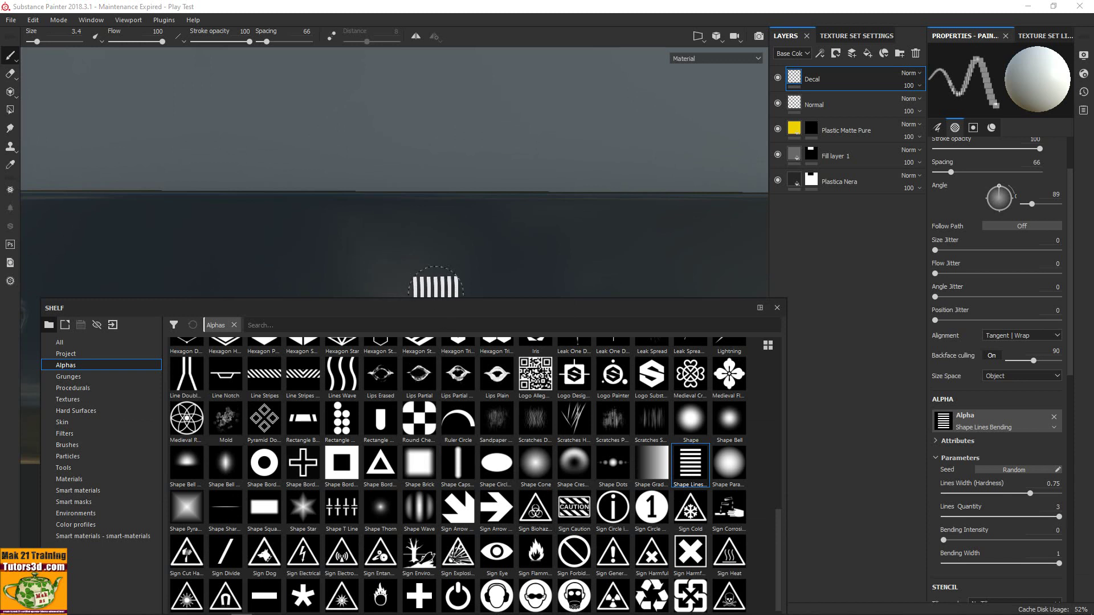
alt+drag(435, 282, 447, 283)
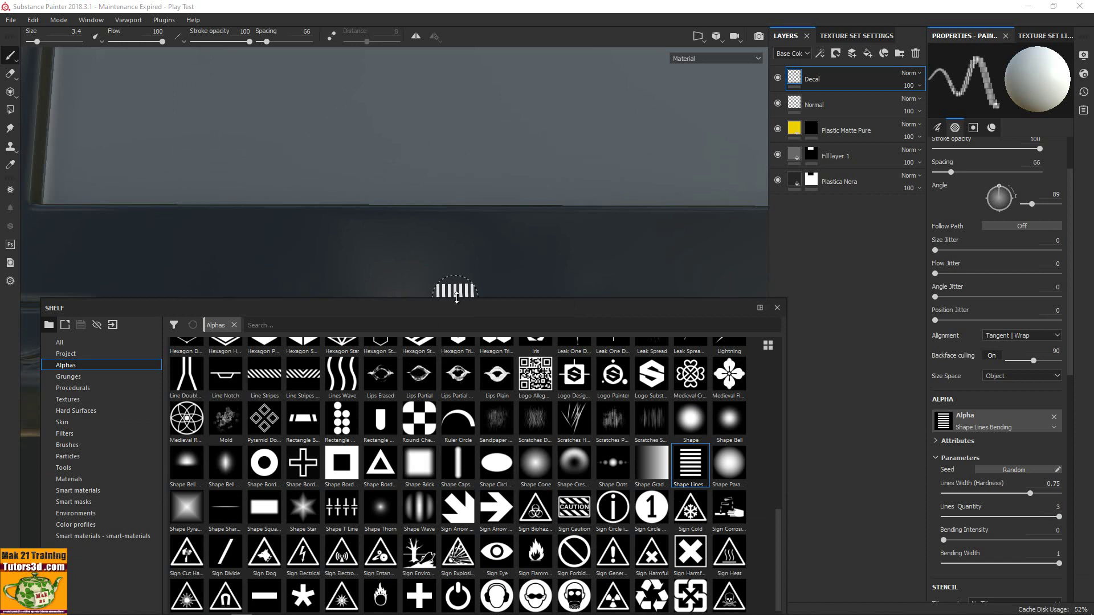
drag(456, 296, 455, 469)
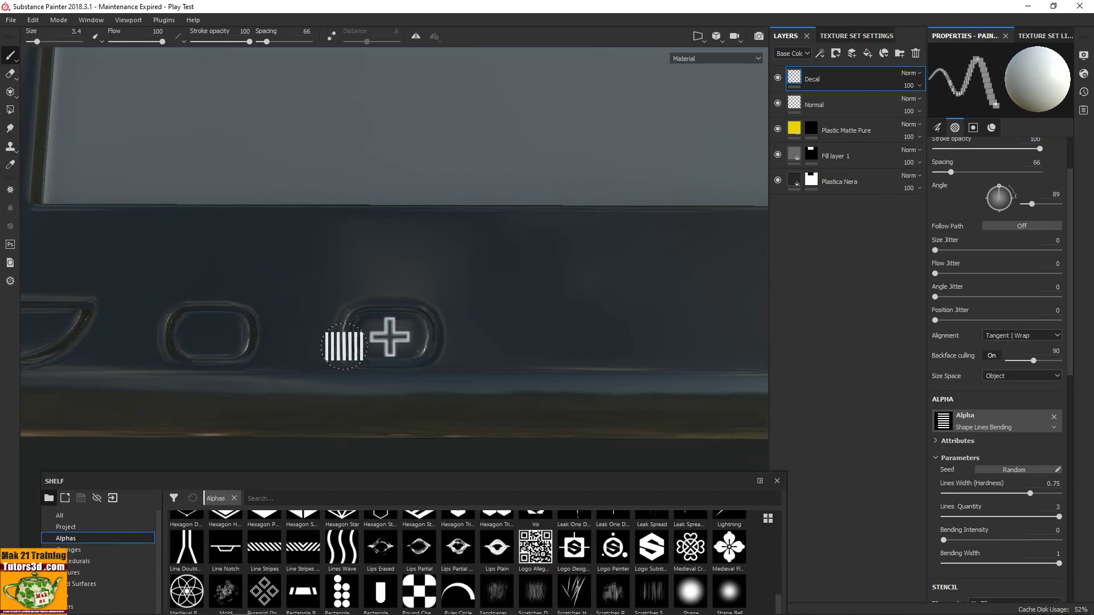
alt+middle_drag(293, 374, 432, 391)
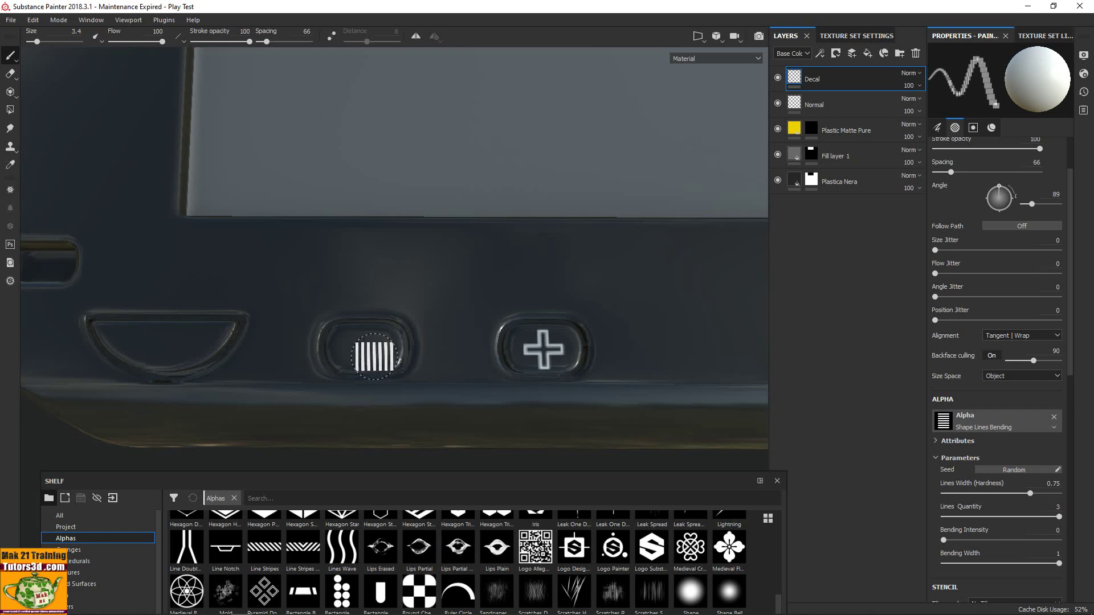
Step: Stamp horizontal stripes at 0° angle, width 0.7 and size 6.34 on the button
scroll(374, 356, up, 3)
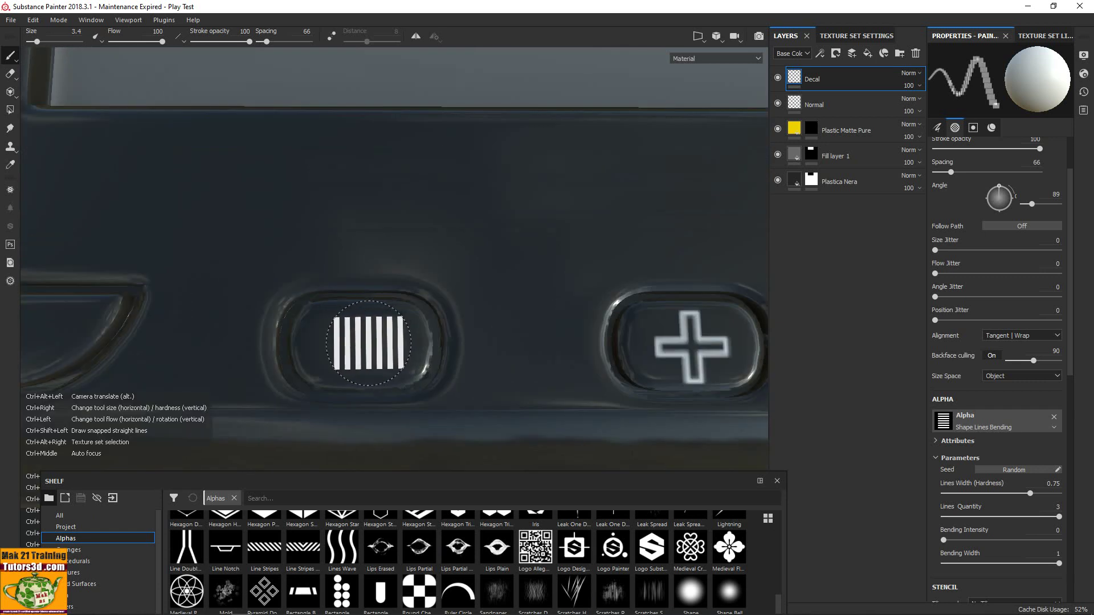
ctrl+drag(368, 343, 368, 319)
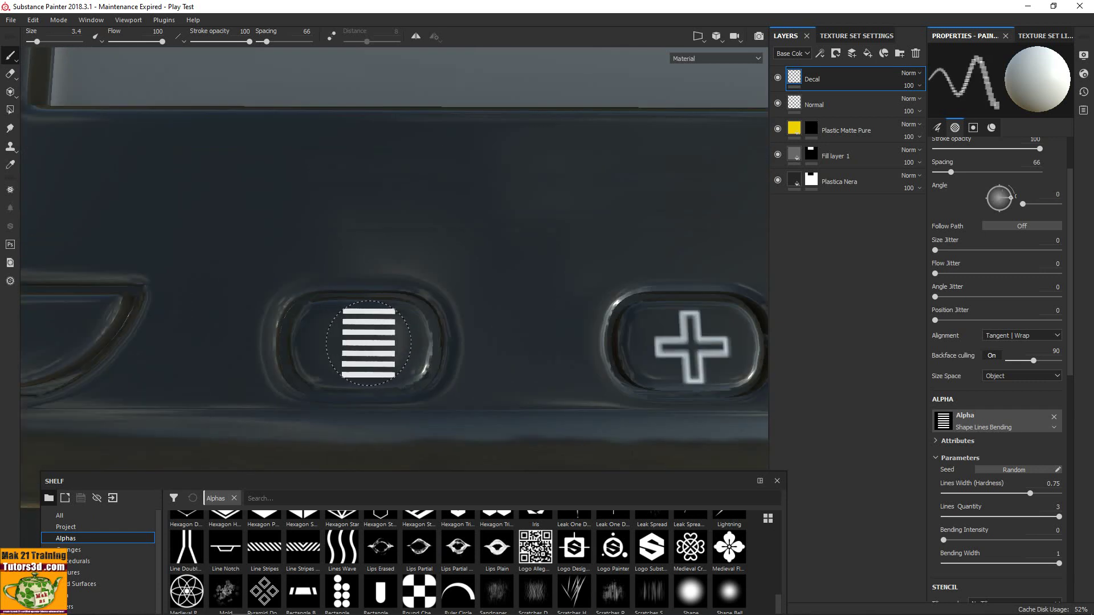
ctrl+drag(369, 343, 367, 344)
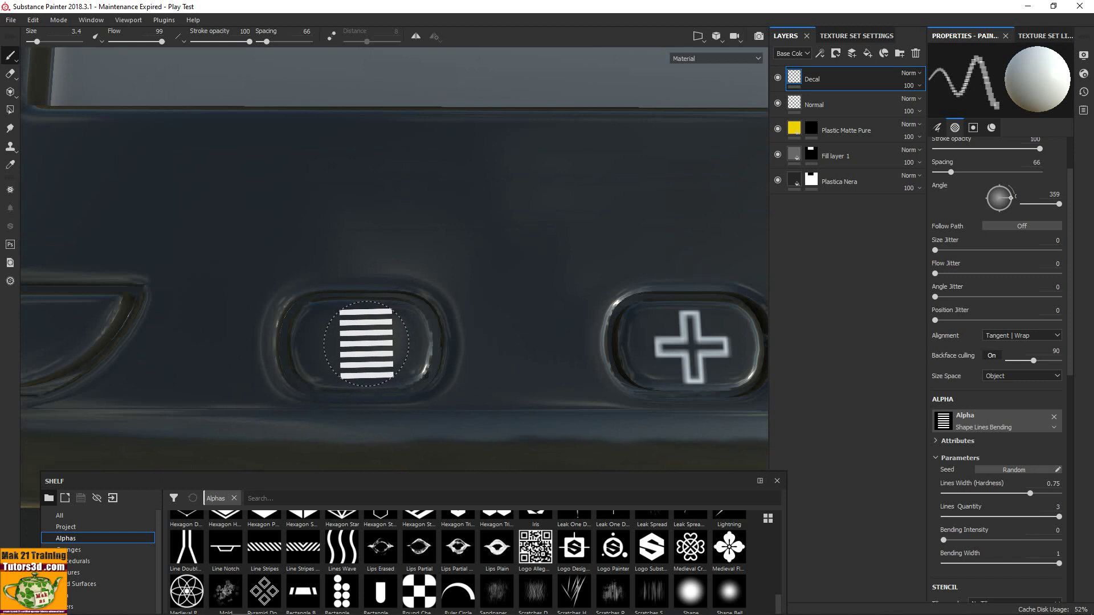
mouse_move(366, 343)
ctrl+right_down()
mouse_move(376, 348)
mouse_move(361, 340)
ctrl+right_up()
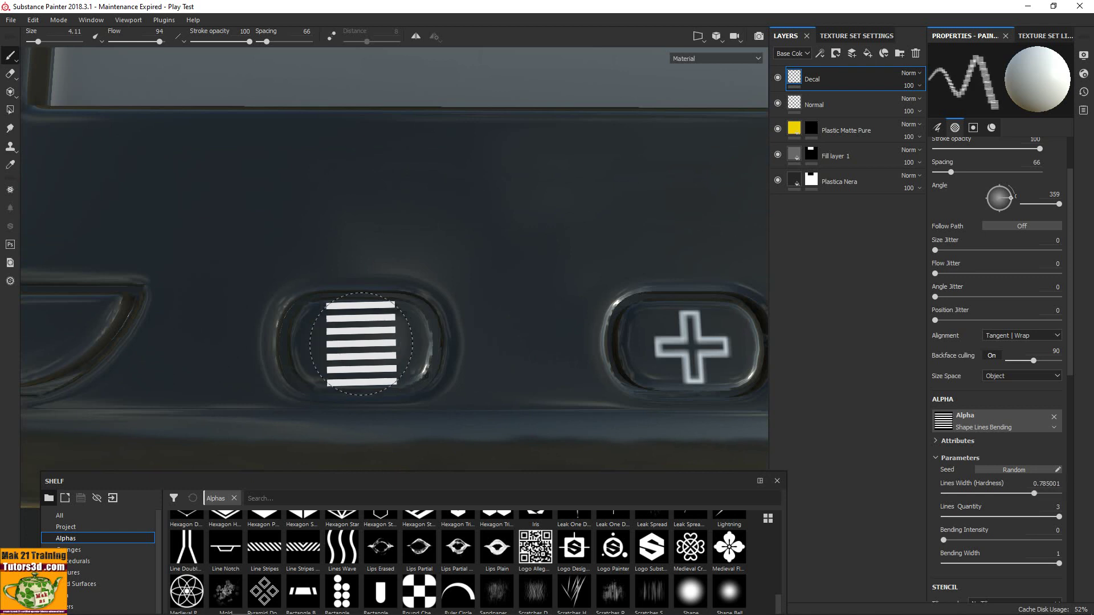
ctrl+right_drag(361, 344, 362, 347)
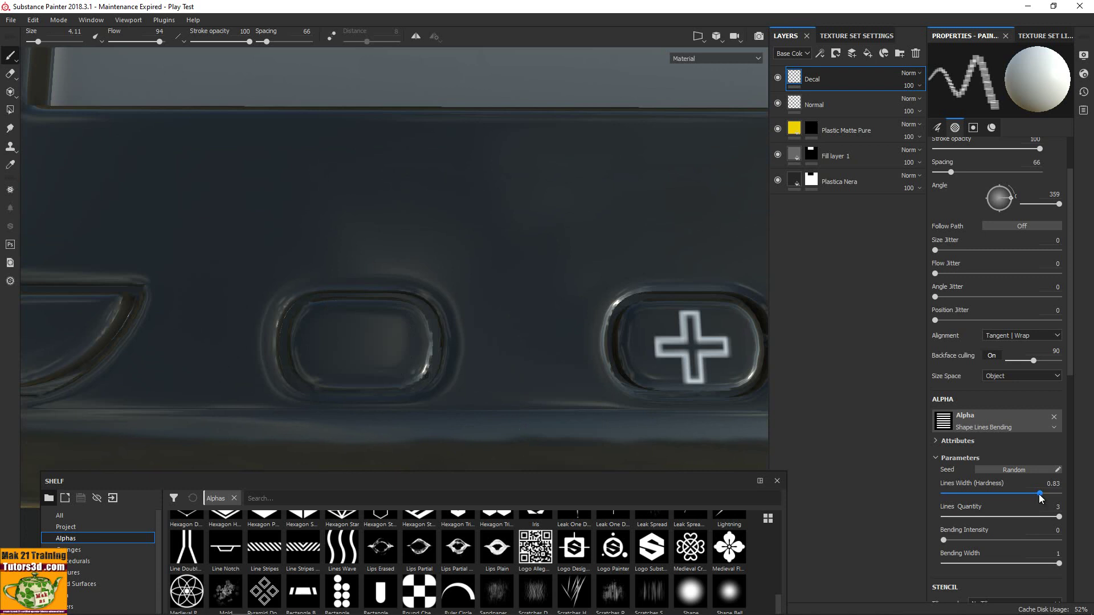
drag(1039, 493, 1024, 493)
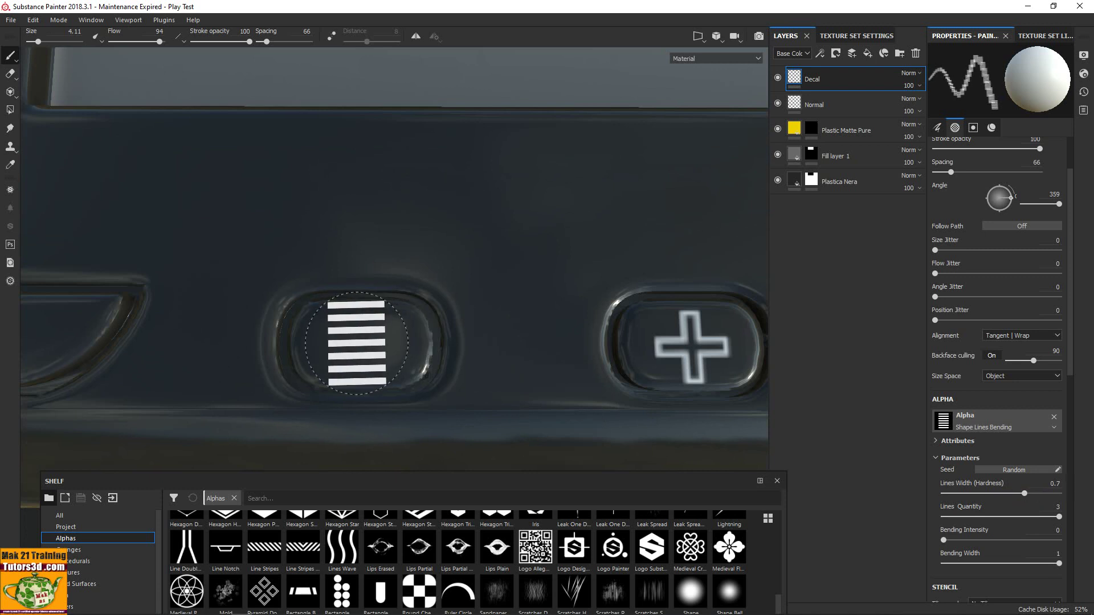
drag(37, 41, 43, 41)
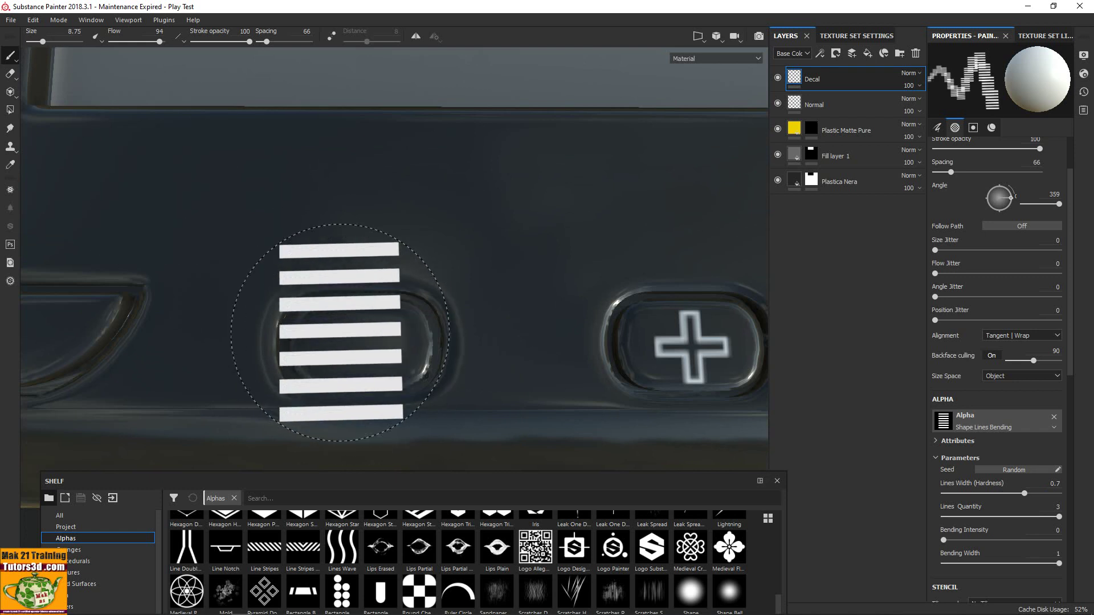
drag(42, 41, 41, 41)
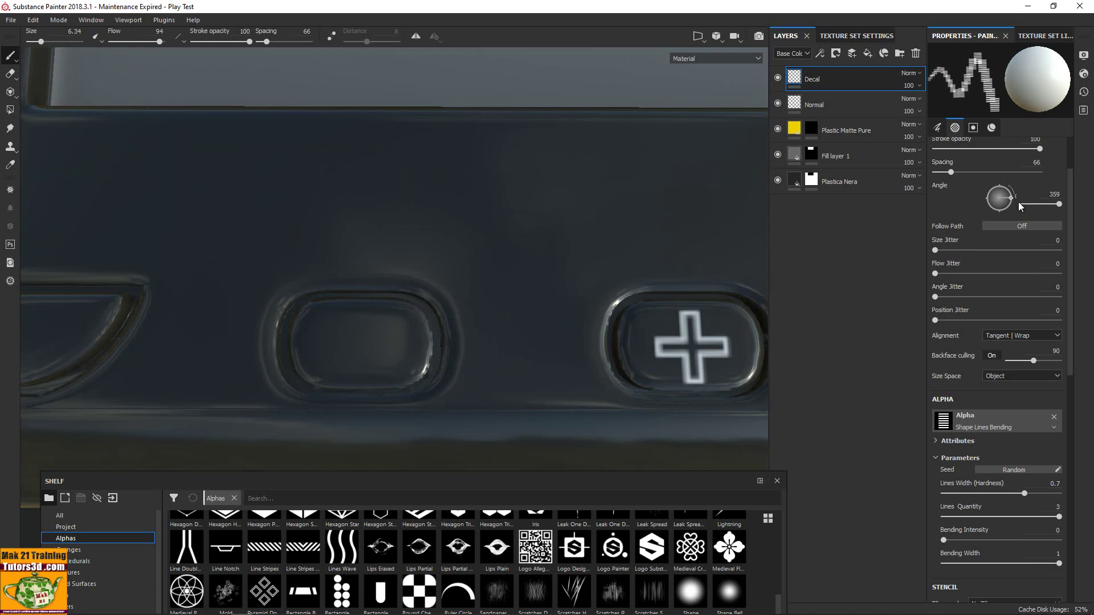
drag(1011, 197, 1015, 198)
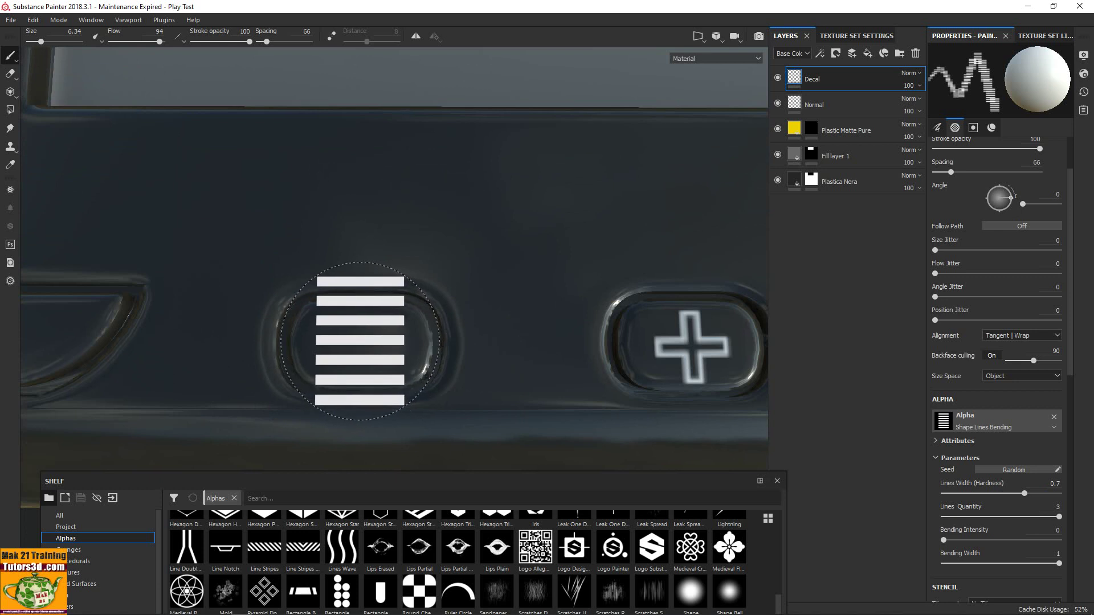
click(360, 341)
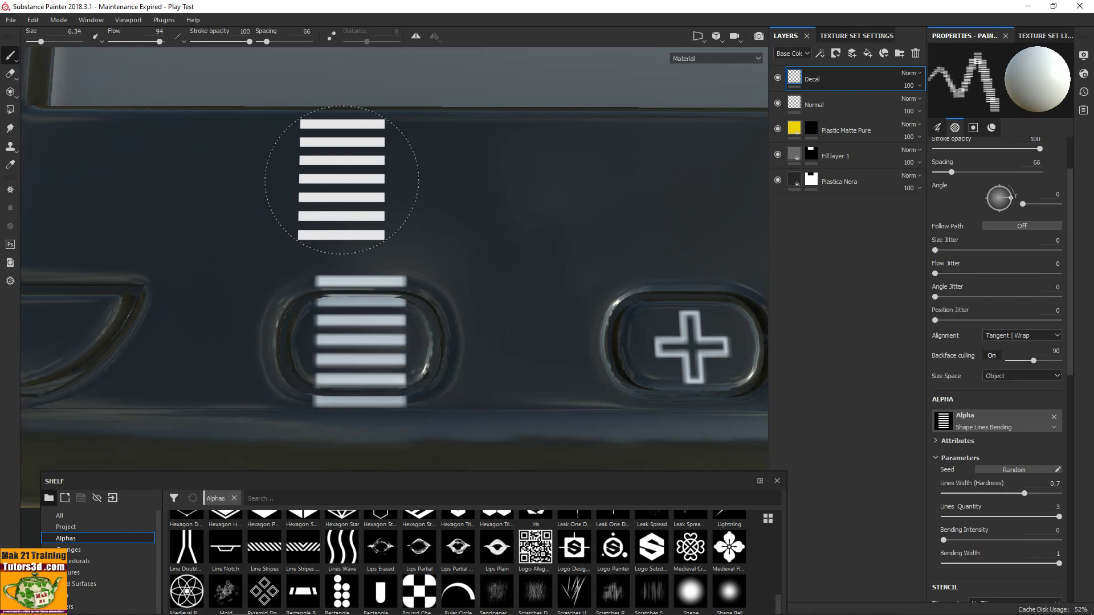
Step: Erase the stripes with a harder, smaller eraser until one minus bar remains
click(10, 72)
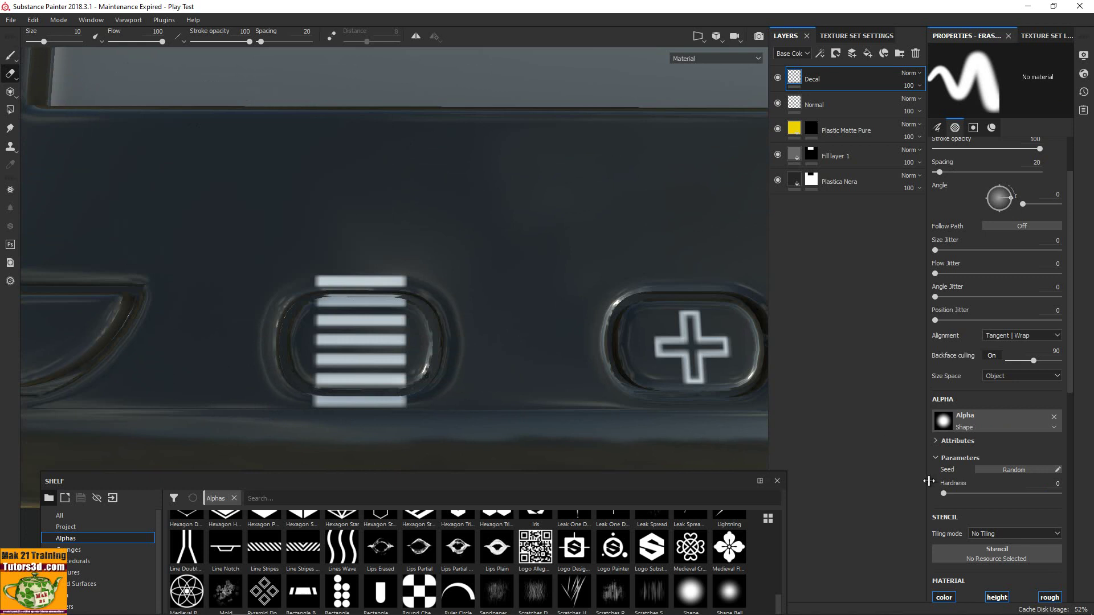
drag(944, 494, 1060, 493)
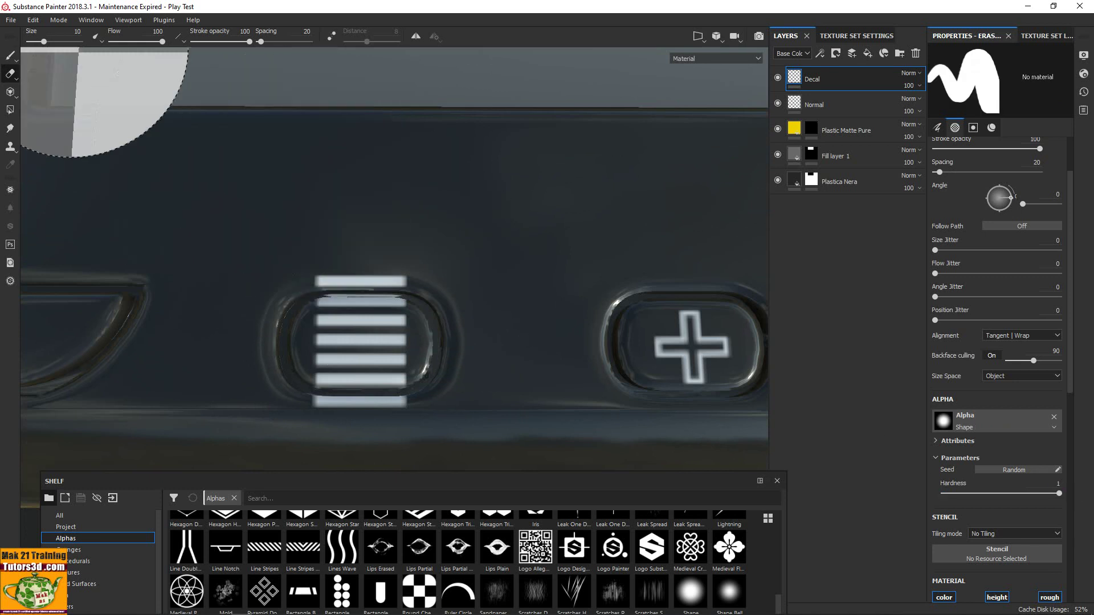
drag(40, 39, 36, 41)
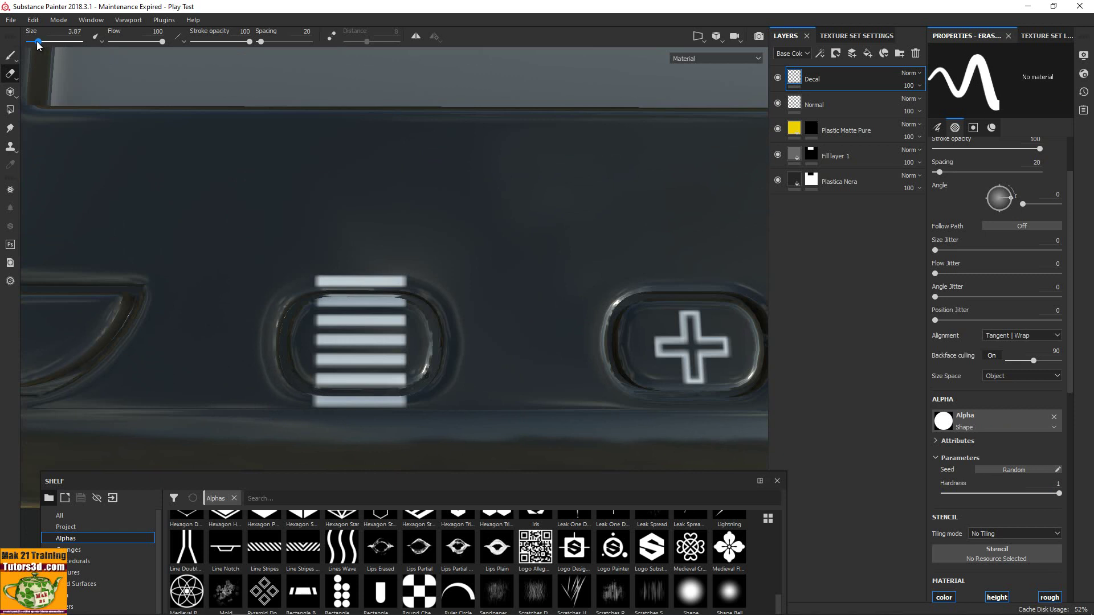
mouse_move(305, 258)
mouse_down()
mouse_move(272, 295)
mouse_move(406, 323)
mouse_up()
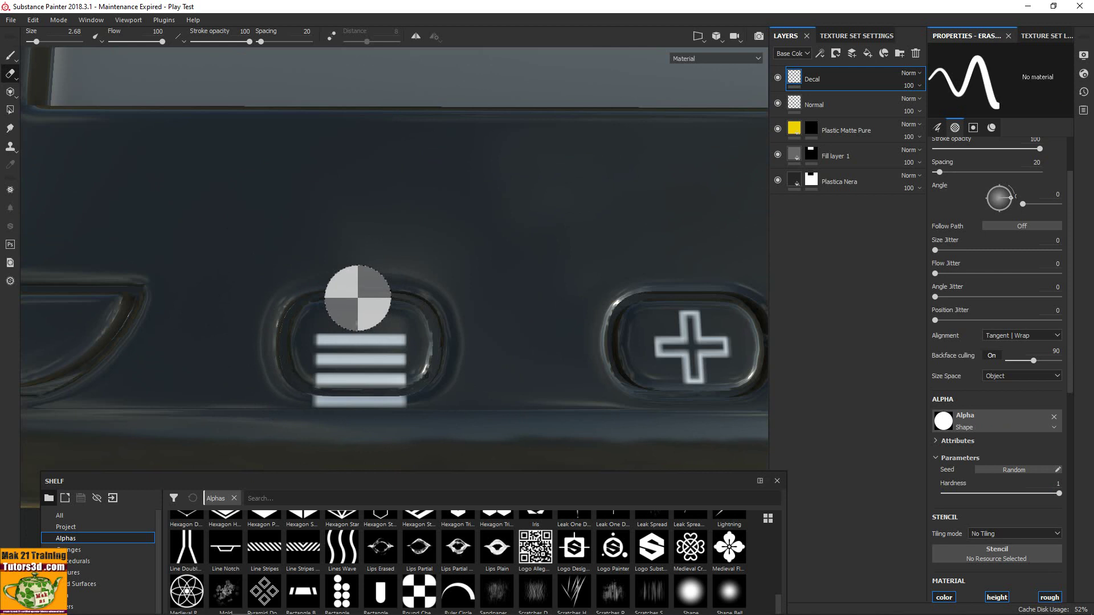
drag(429, 430, 314, 392)
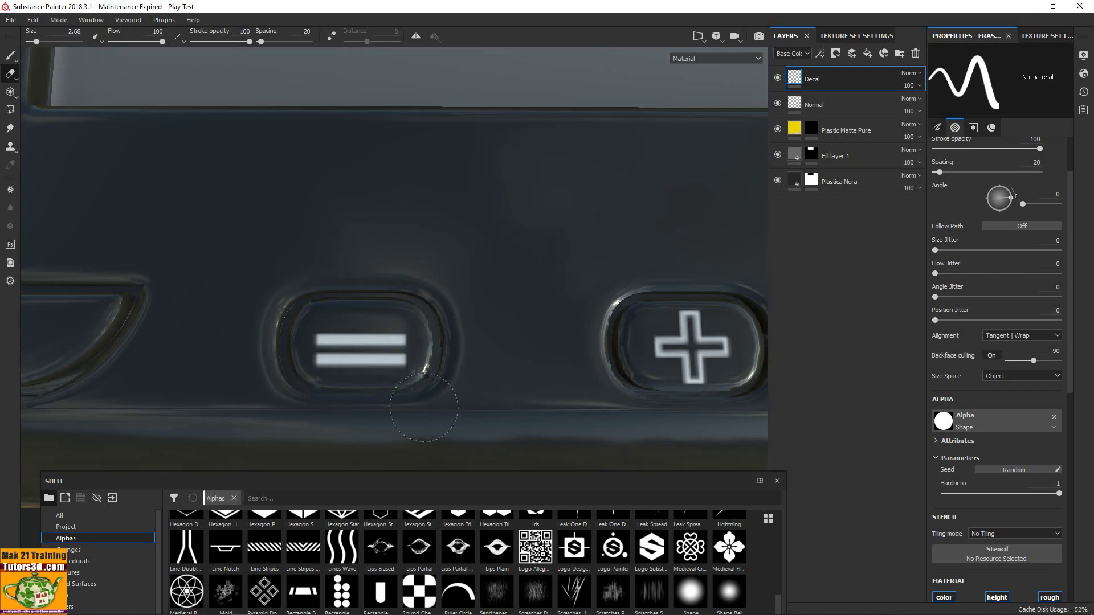
drag(404, 376, 294, 381)
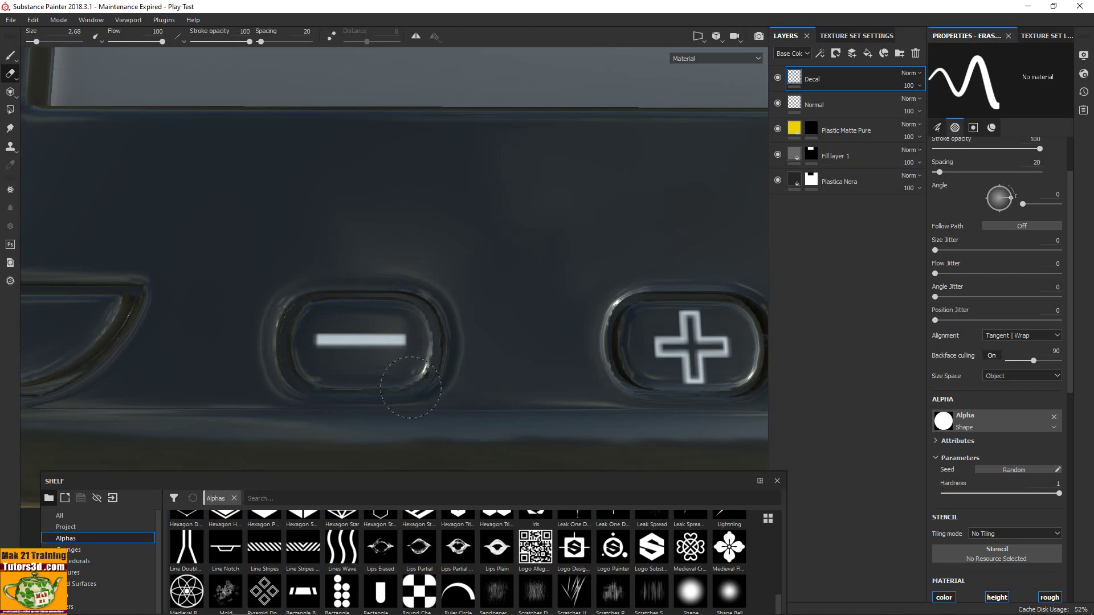
Step: Recentre the screen in view and return to painting with a taller shelf
scroll(501, 386, down, 2)
scroll(500, 386, down, 2)
scroll(518, 391, down, 2)
scroll(618, 383, down, 2)
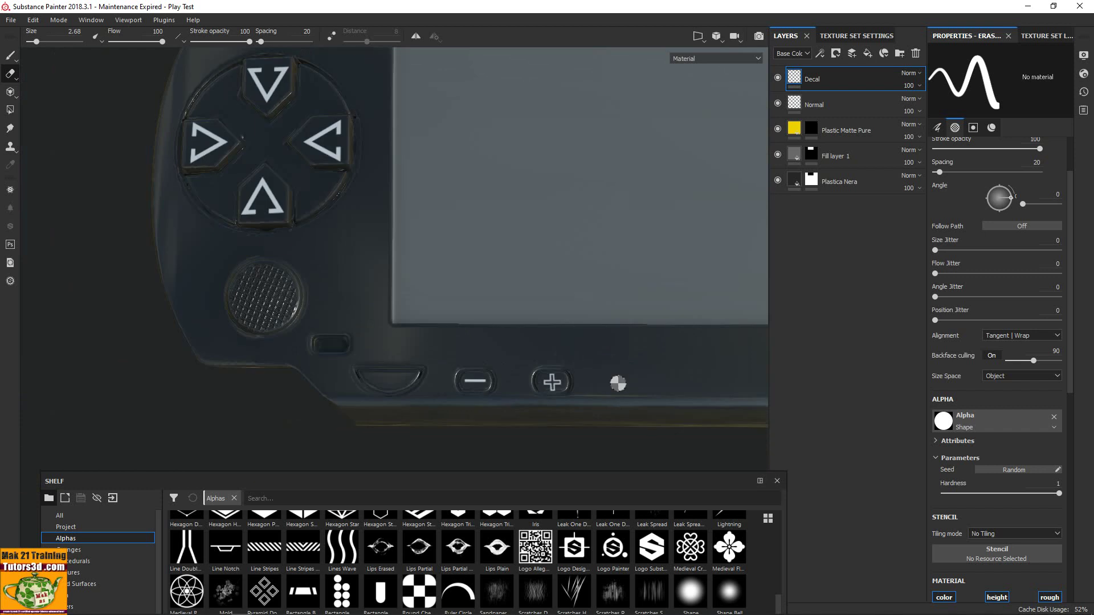
middle_drag(618, 384, 313, 357)
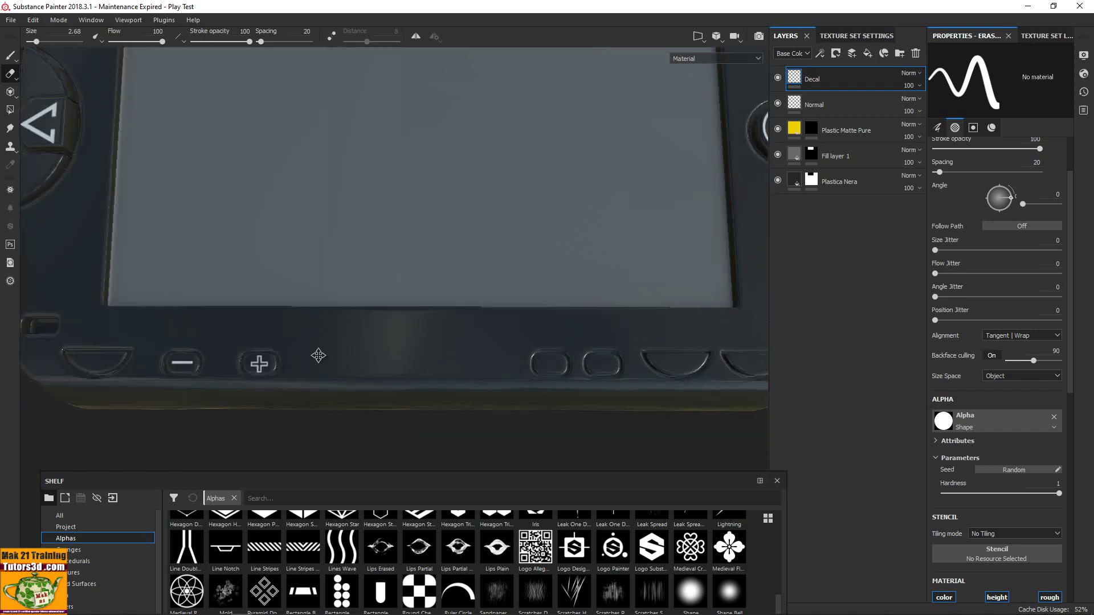
click(13, 57)
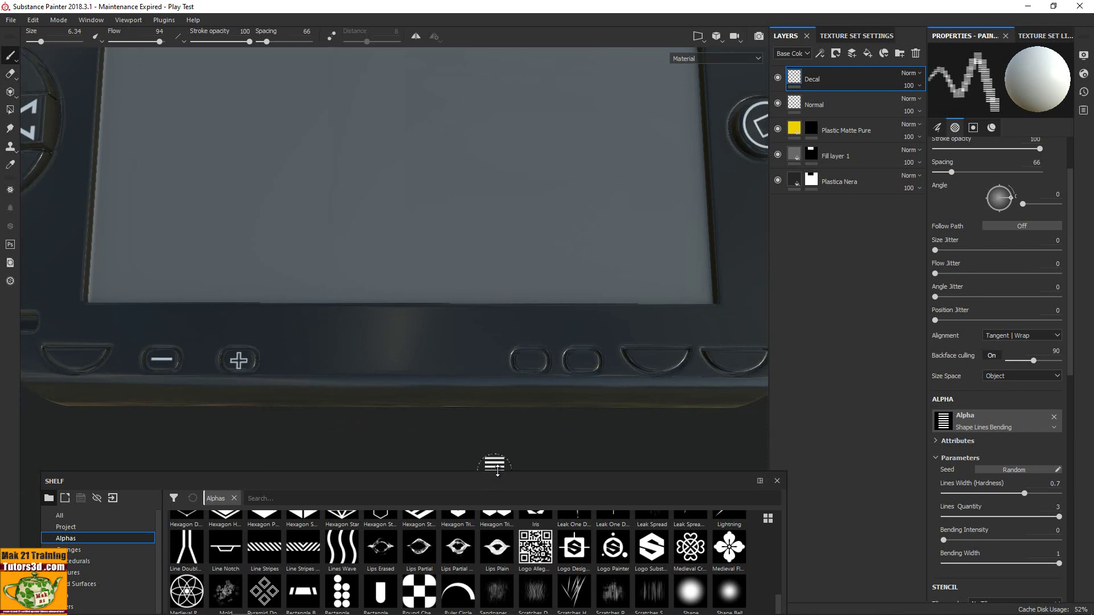
drag(493, 471, 501, 409)
Step: Zoom toward the lower buttons and make the shelf taller, showing Fingerprint through Shape alphas
scroll(432, 317, up, 3)
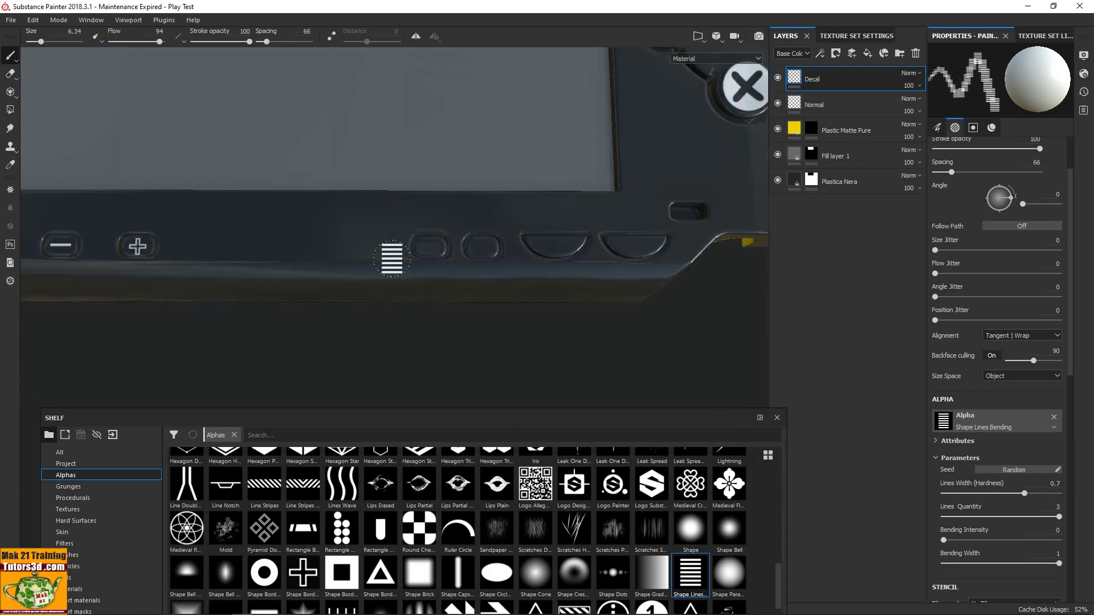
scroll(421, 249, up, 2)
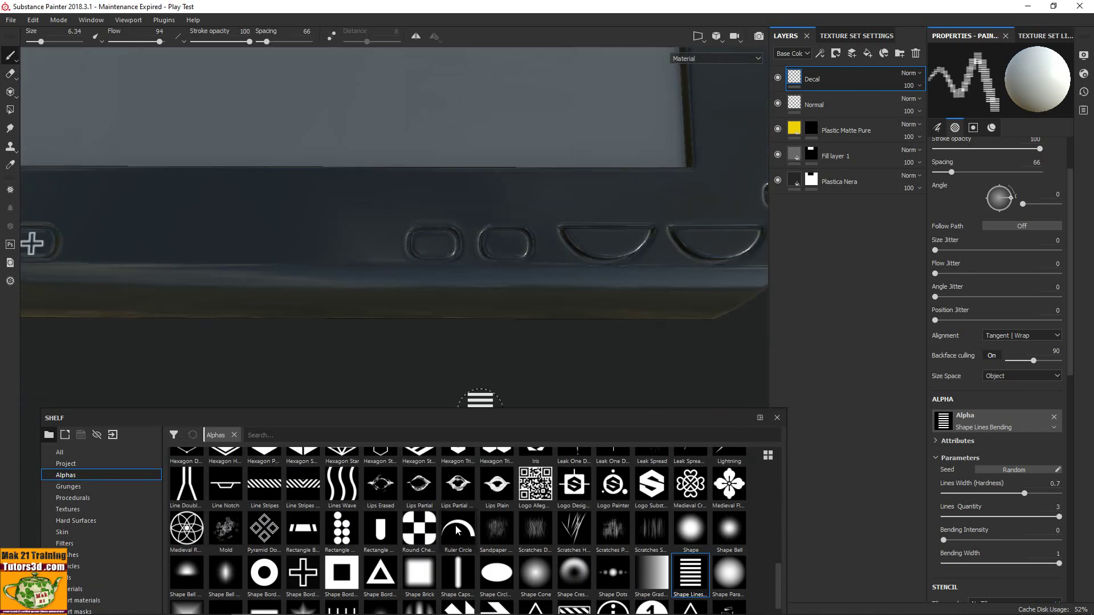
scroll(430, 525, up, 10)
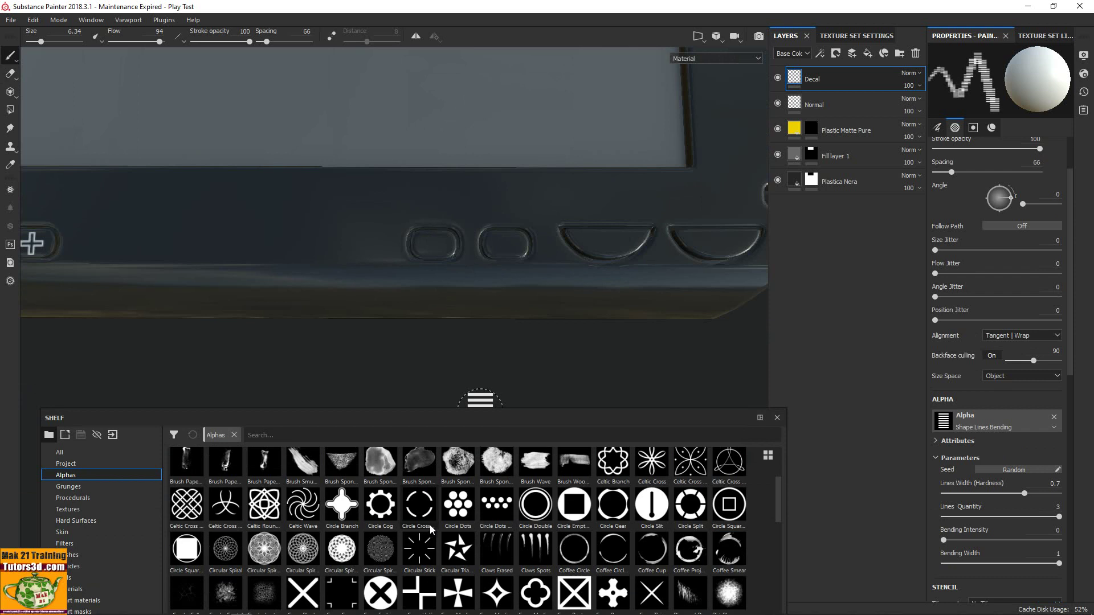
scroll(429, 525, down, 5)
scroll(429, 524, down, 3)
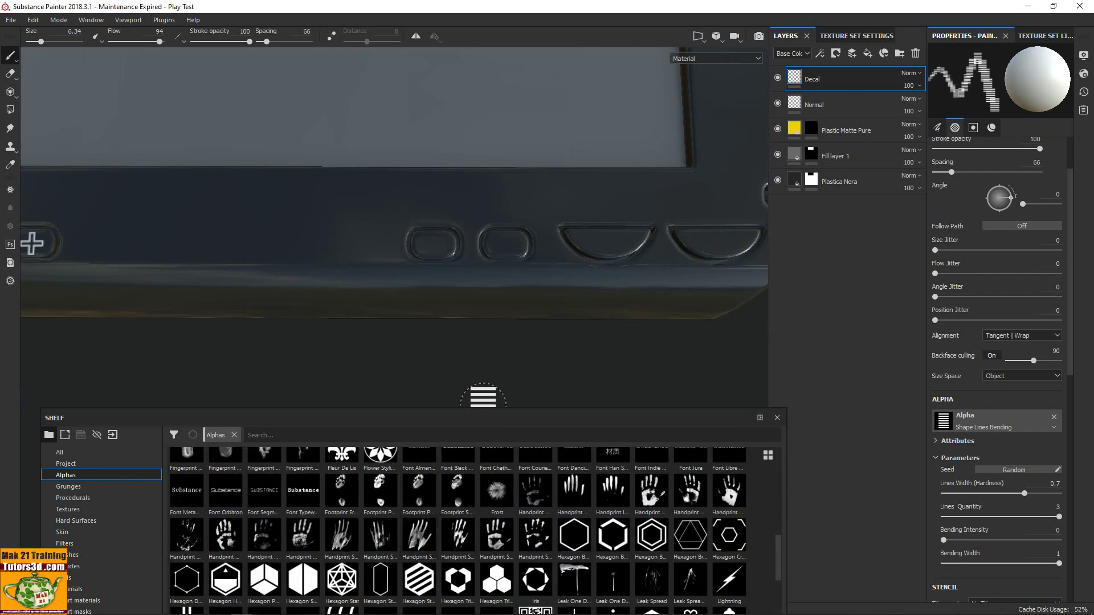
drag(483, 411, 479, 289)
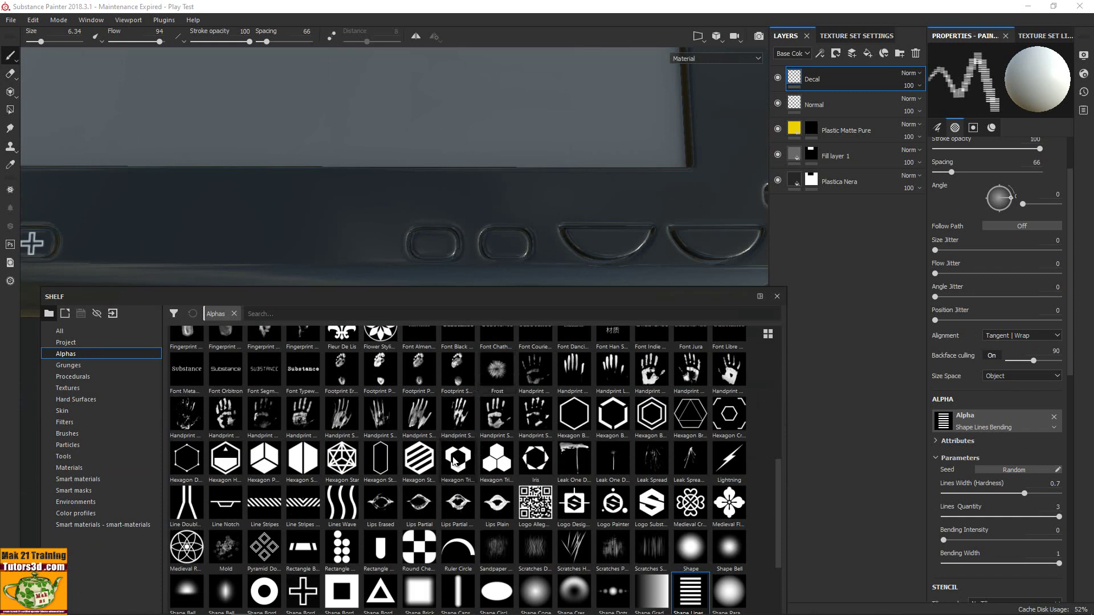
scroll(456, 464, down, 5)
Step: Stamp a Square Round Border outline, border width 0.8 and size 2.68, on the small button
click(293, 494)
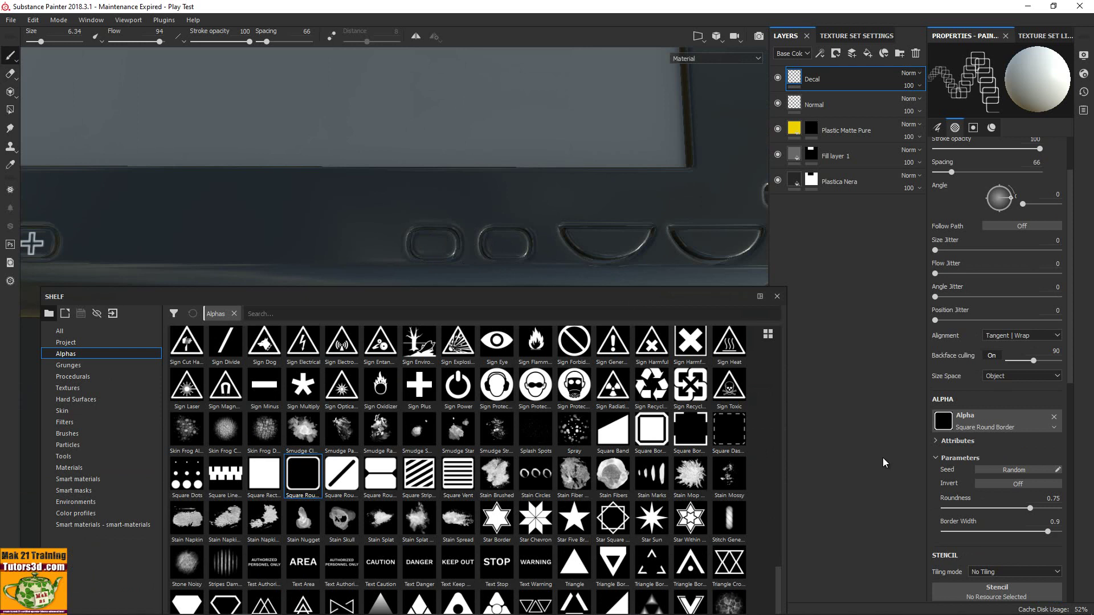
drag(1047, 531, 1036, 532)
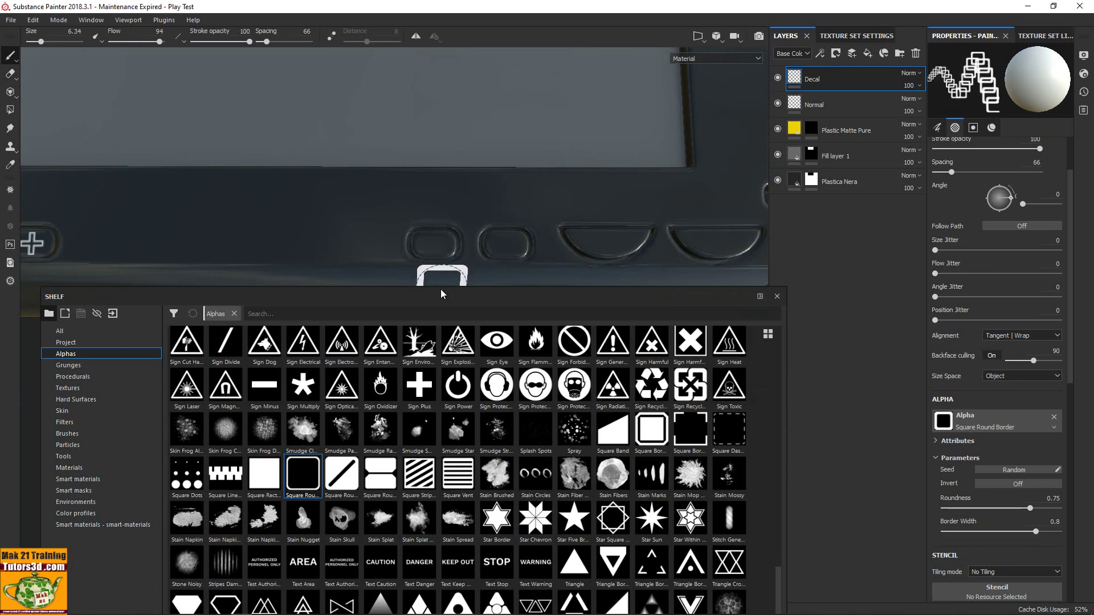
scroll(436, 228, down, 2)
scroll(445, 225, up, 1)
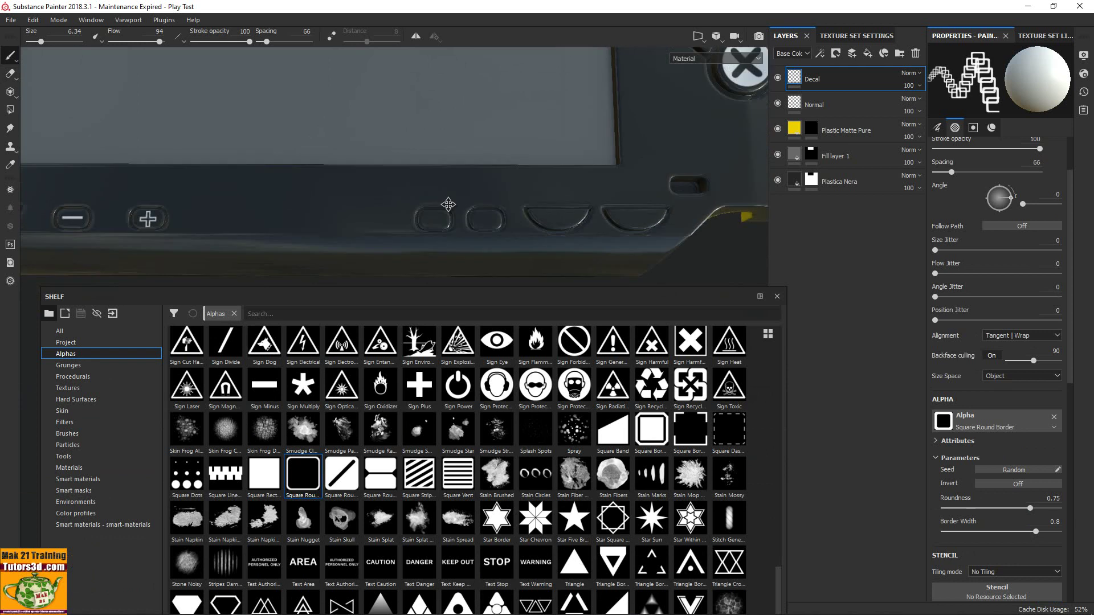
scroll(433, 205, up, 1)
scroll(422, 190, up, 1)
scroll(430, 185, up, 1)
mouse_move(431, 185)
ctrl+right_down()
mouse_move(407, 186)
mouse_move(439, 232)
ctrl+right_up()
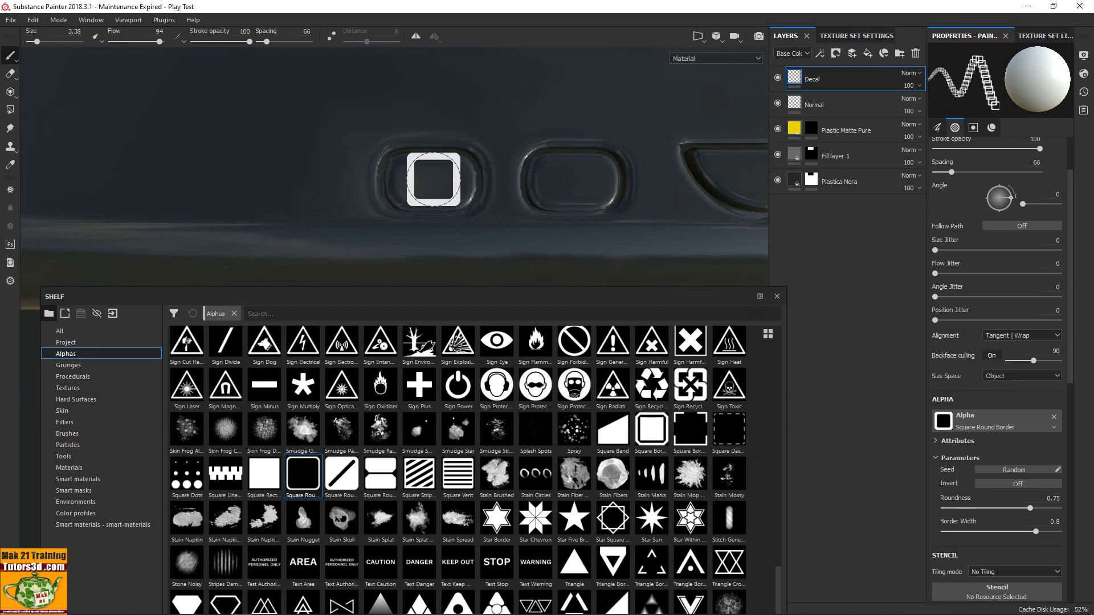
ctrl+right_drag(433, 179, 430, 180)
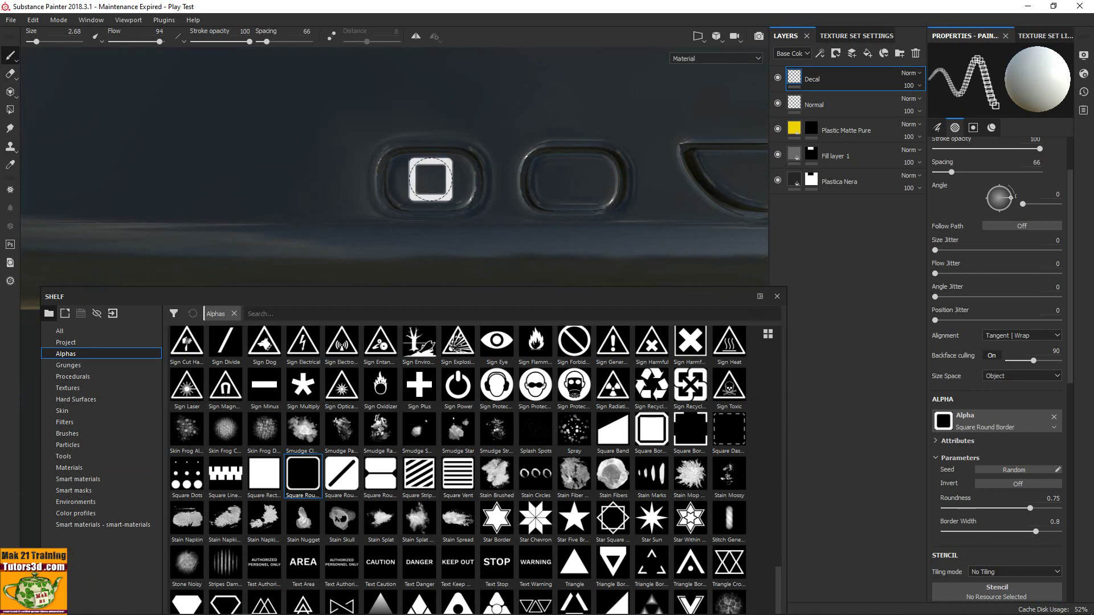
click(430, 179)
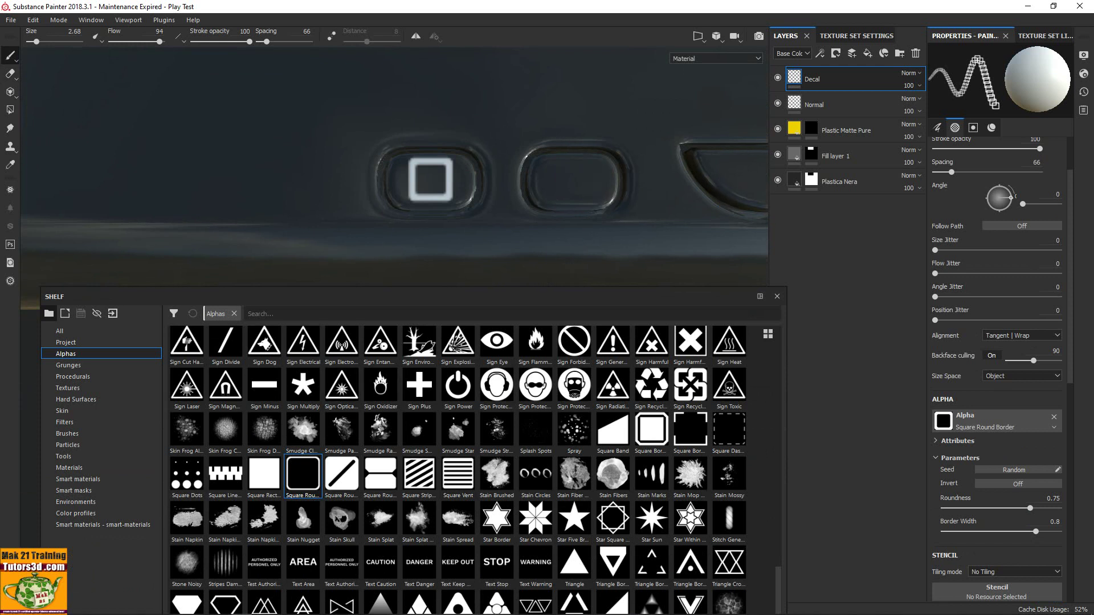
scroll(466, 516, up, 10)
scroll(474, 516, up, 5)
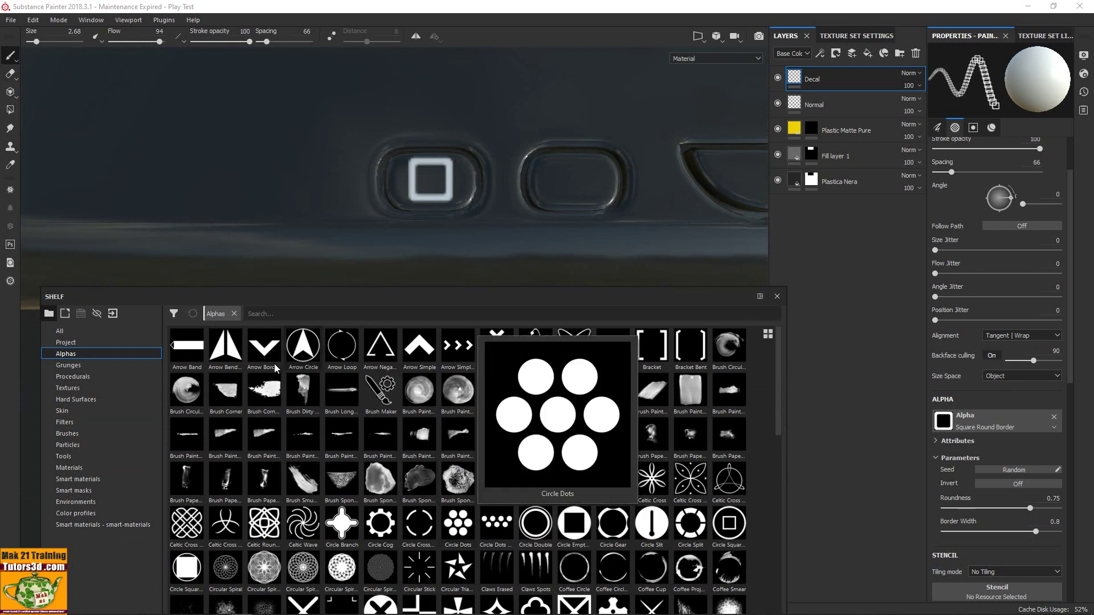
Step: Stamp the Arrow Bend Split alpha on the second small button beside the square
click(226, 346)
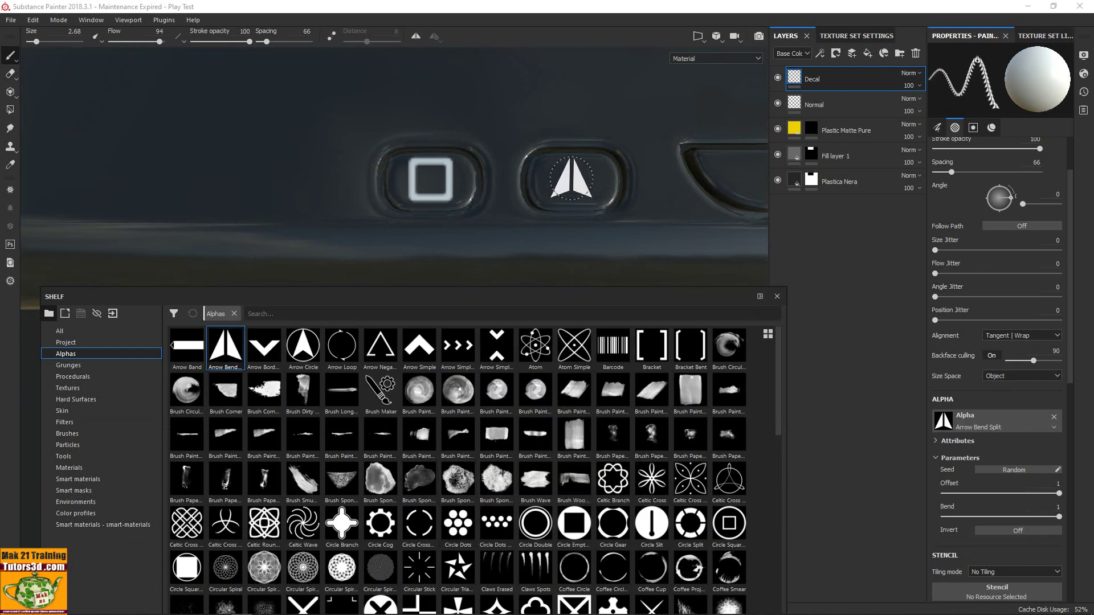
click(574, 182)
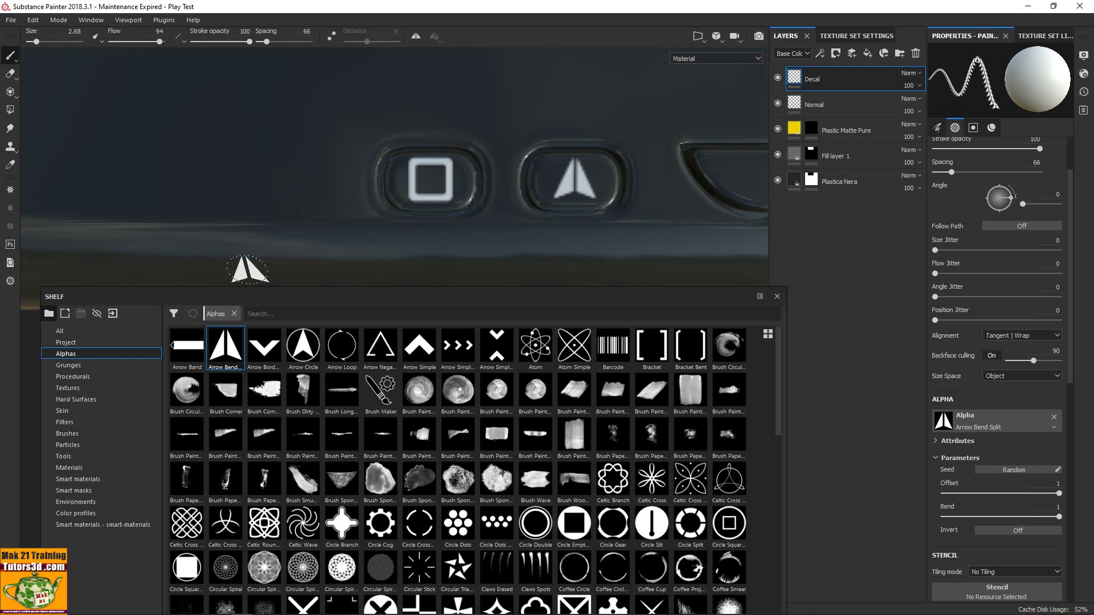
alt+drag(244, 269, 278, 236)
scroll(278, 235, down, 3)
mouse_move(277, 236)
alt+middle_down()
mouse_move(378, 232)
mouse_move(370, 188)
alt+middle_up()
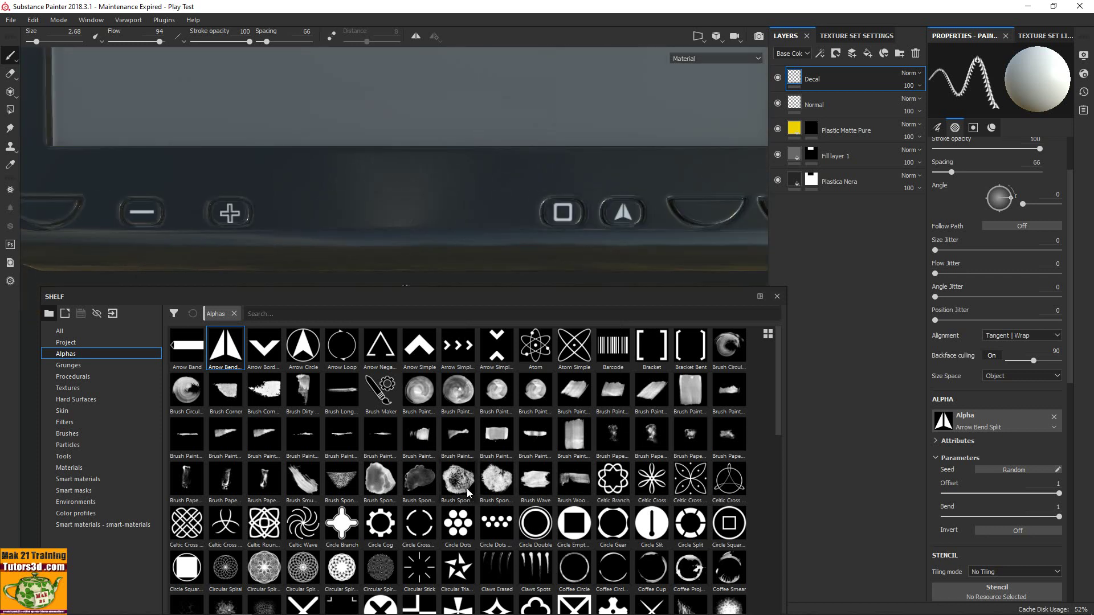
mouse_move(382, 434)
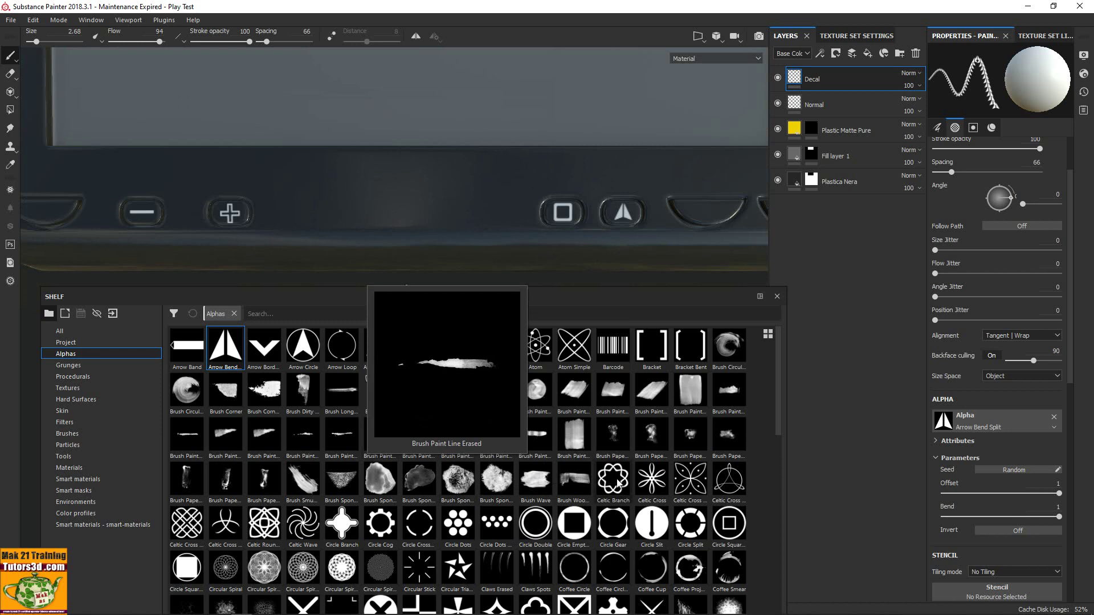
scroll(702, 540, down, 5)
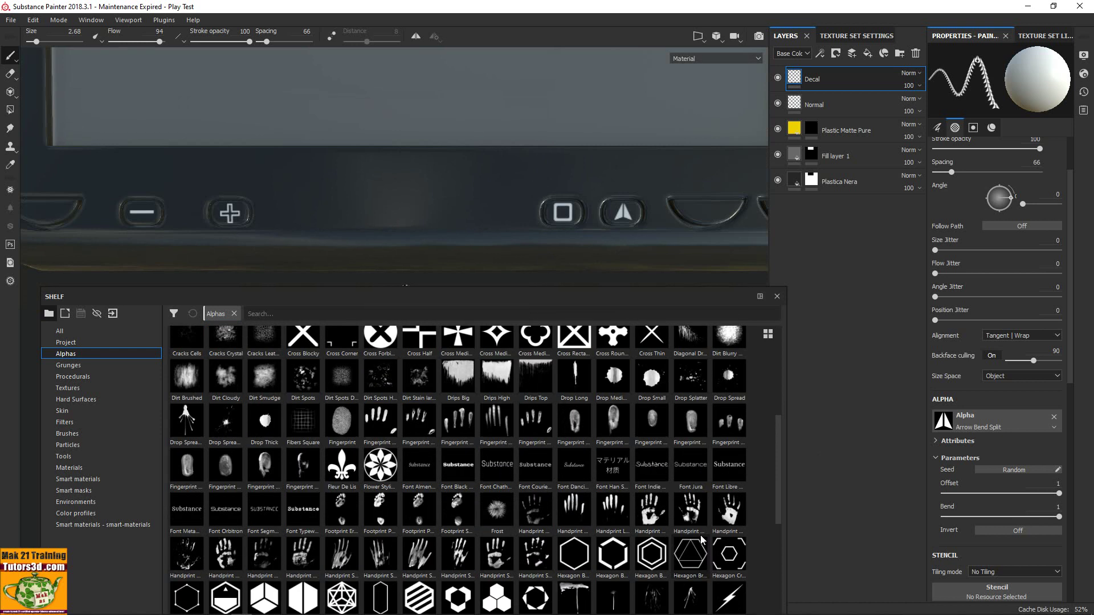
scroll(702, 540, down, 10)
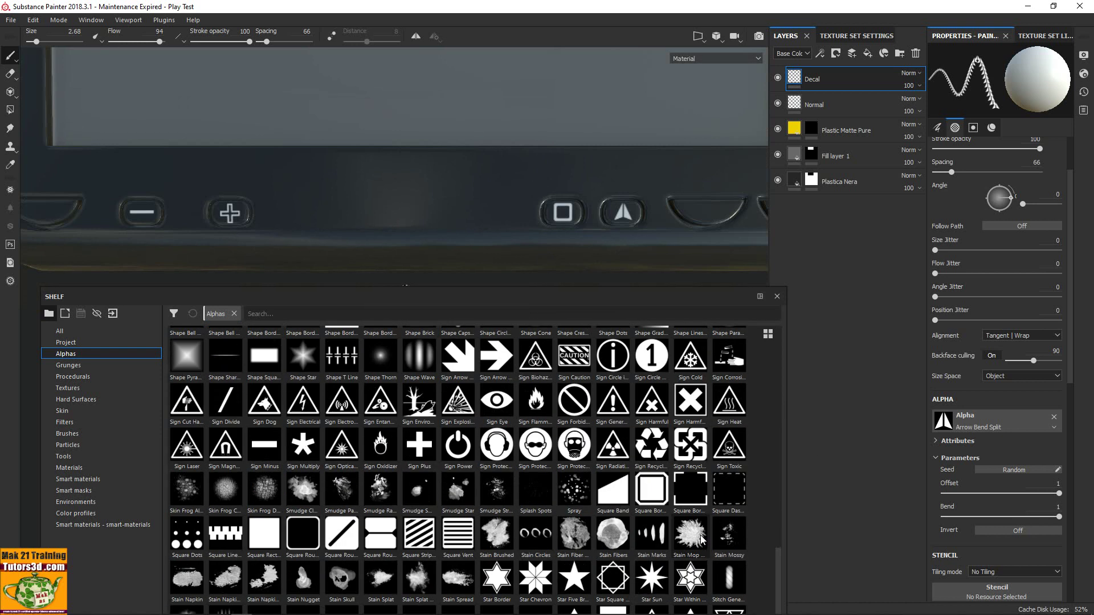
scroll(702, 540, down, 1)
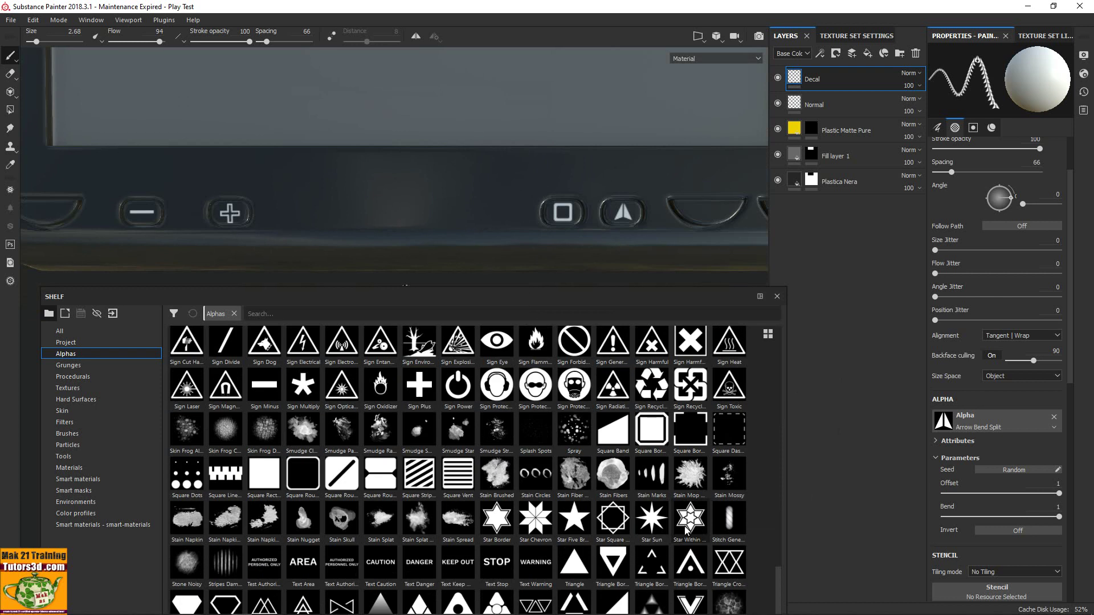
Step: Load the Triangle V alpha at brush size about 15 for the logo below the screen
click(690, 604)
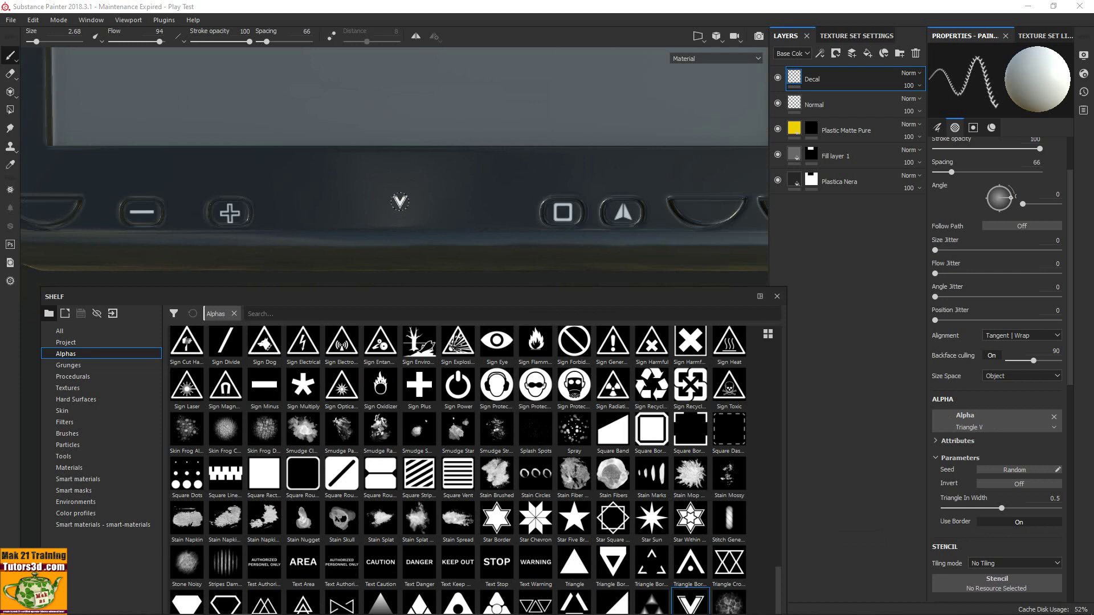
mouse_move(400, 202)
ctrl+right_down()
mouse_move(433, 200)
mouse_move(416, 212)
ctrl+right_up()
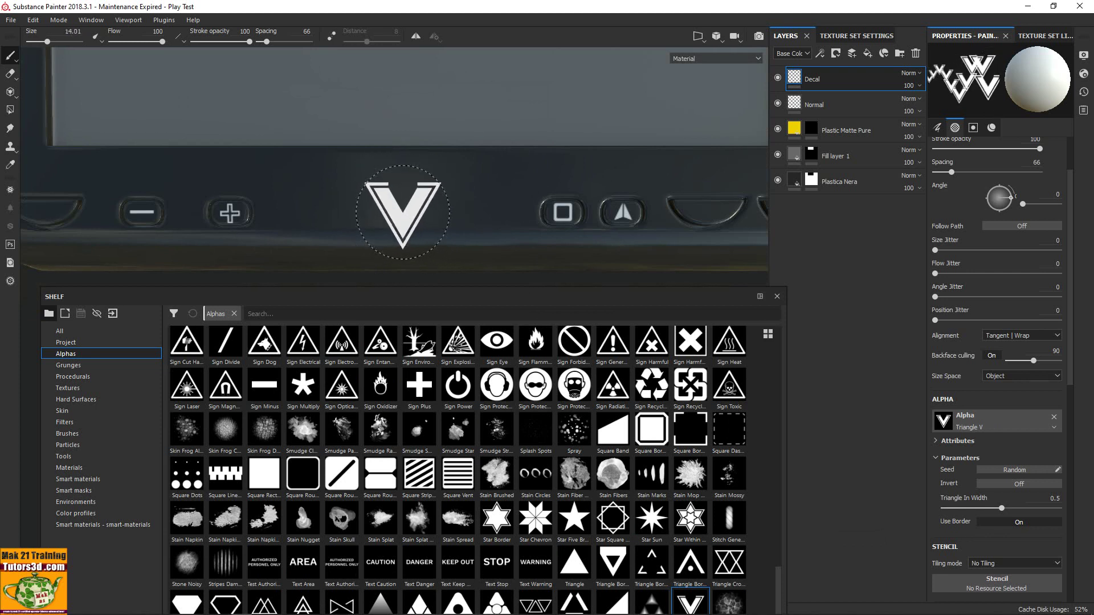
scroll(433, 219, down, 2)
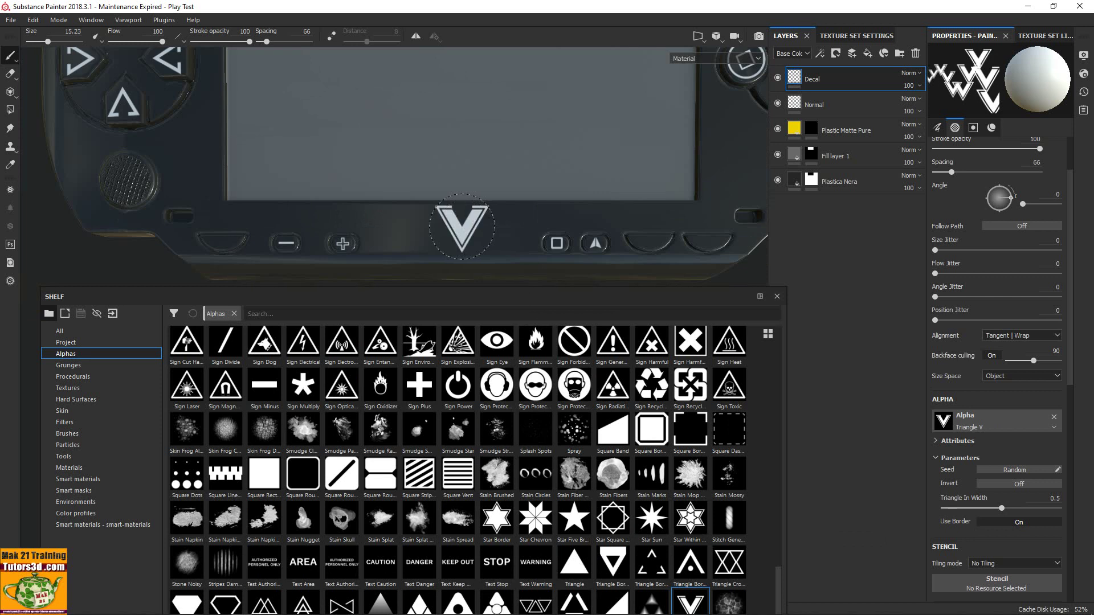
scroll(462, 226, down, 2)
scroll(464, 234, down, 1)
mouse_move(502, 227)
alt+mouse_down()
mouse_move(485, 295)
mouse_move(484, 504)
alt+mouse_up()
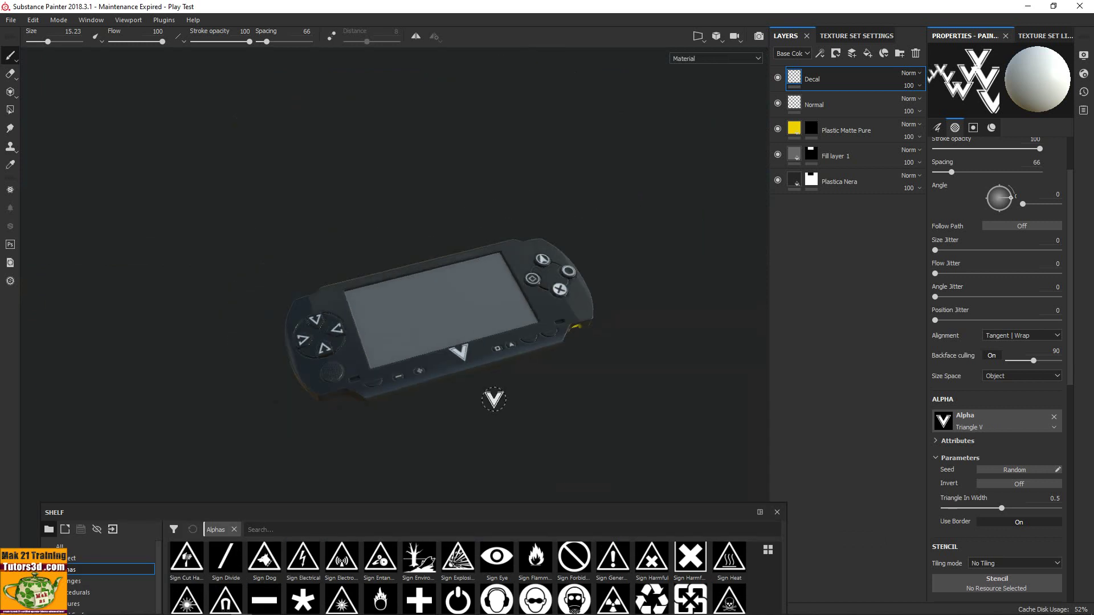
scroll(487, 399, up, 1)
scroll(488, 379, up, 2)
scroll(489, 391, up, 1)
mouse_move(489, 391)
alt+middle_down()
mouse_move(484, 379)
mouse_move(523, 358)
alt+middle_up()
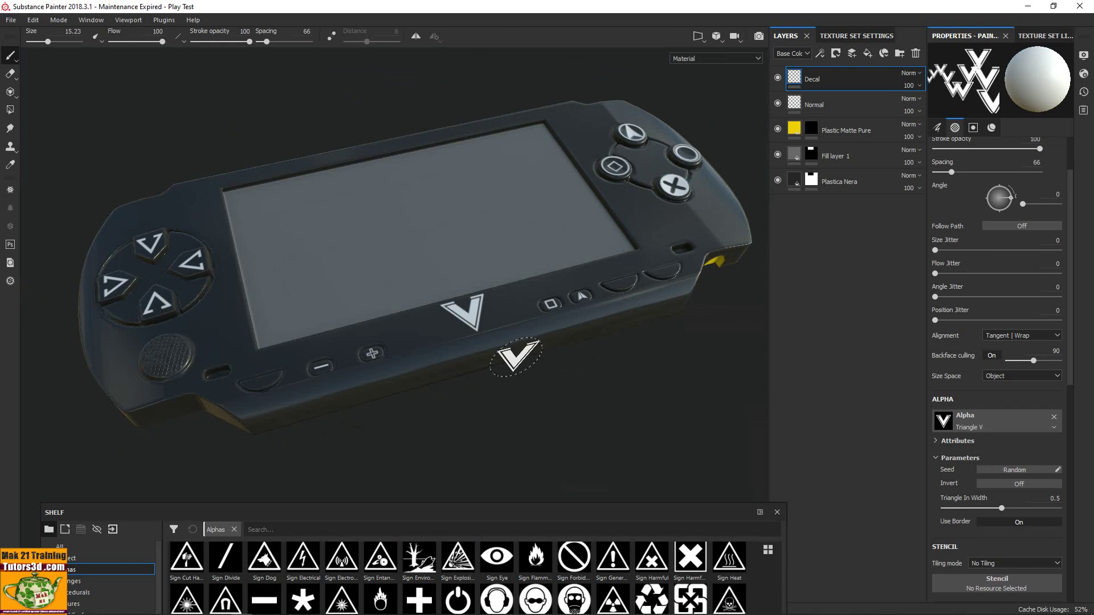
key(alt+Tab)
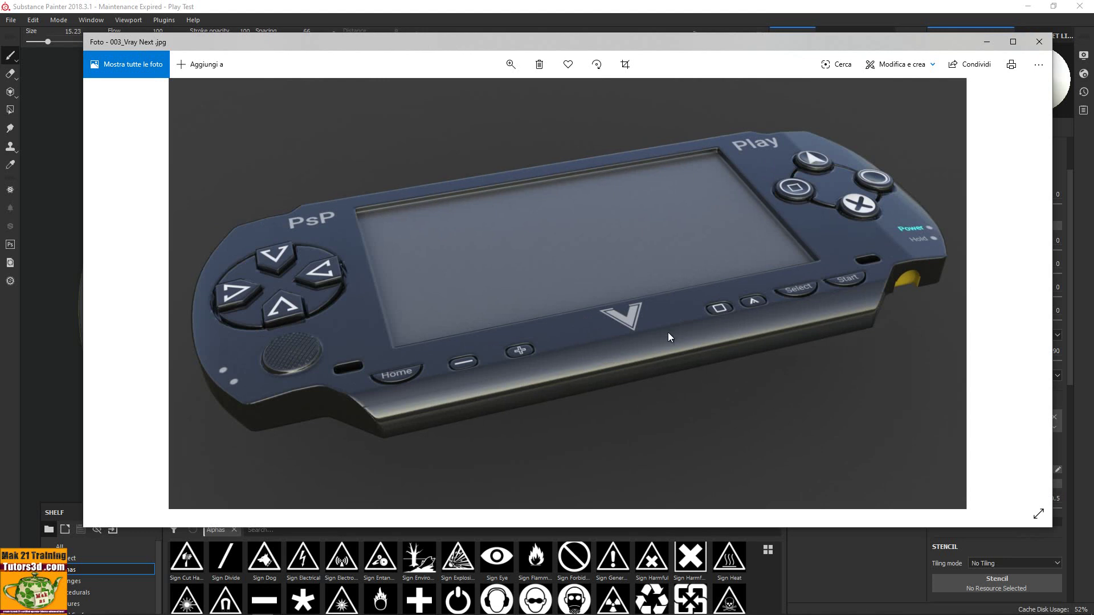
click(986, 42)
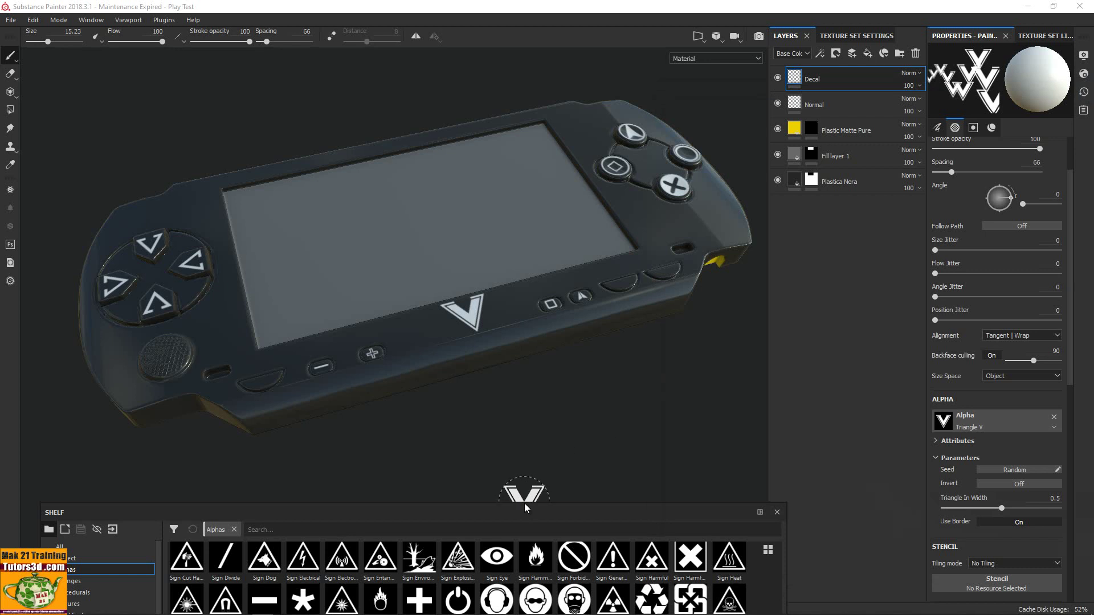
Step: Switch the brush alpha from Triangle V to the soft round Shape with hardness 0
drag(525, 503, 525, 349)
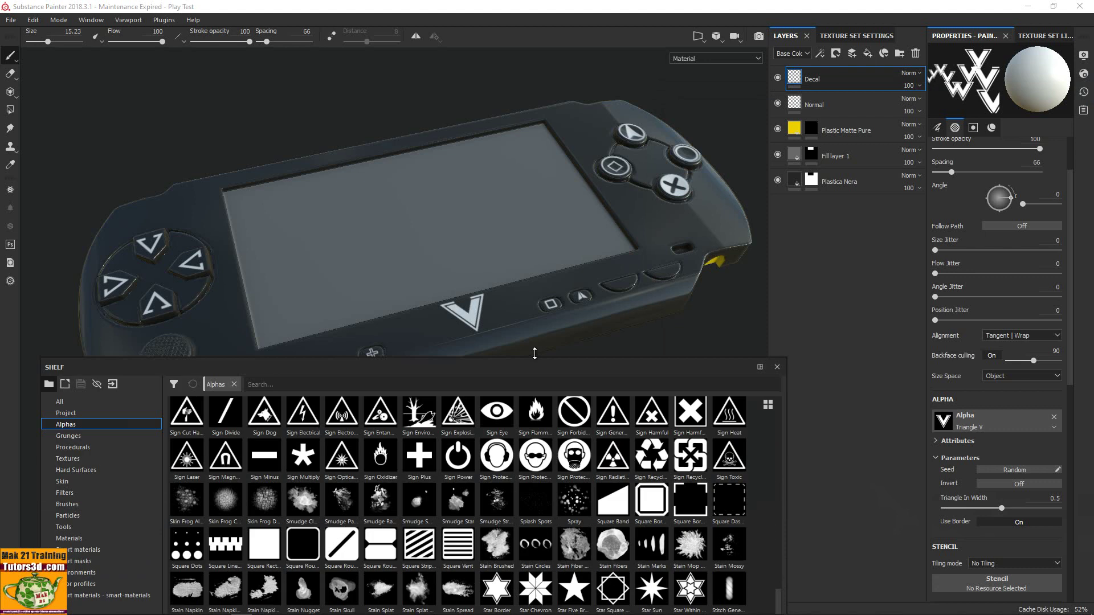
scroll(546, 487, down, 5)
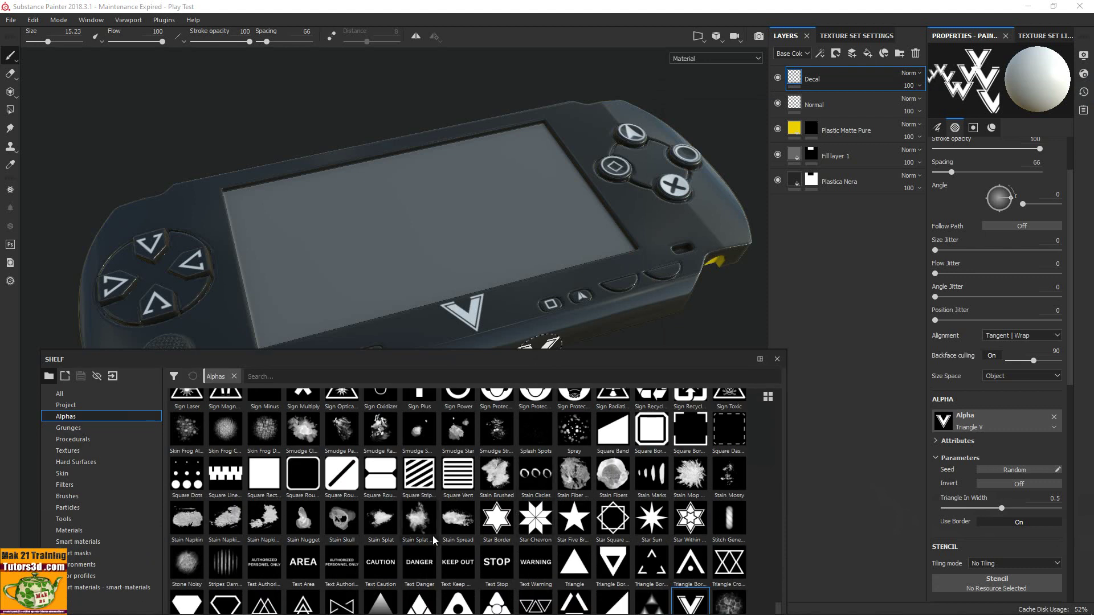
scroll(414, 526, up, 10)
scroll(414, 509, down, 10)
drag(525, 348, 525, 246)
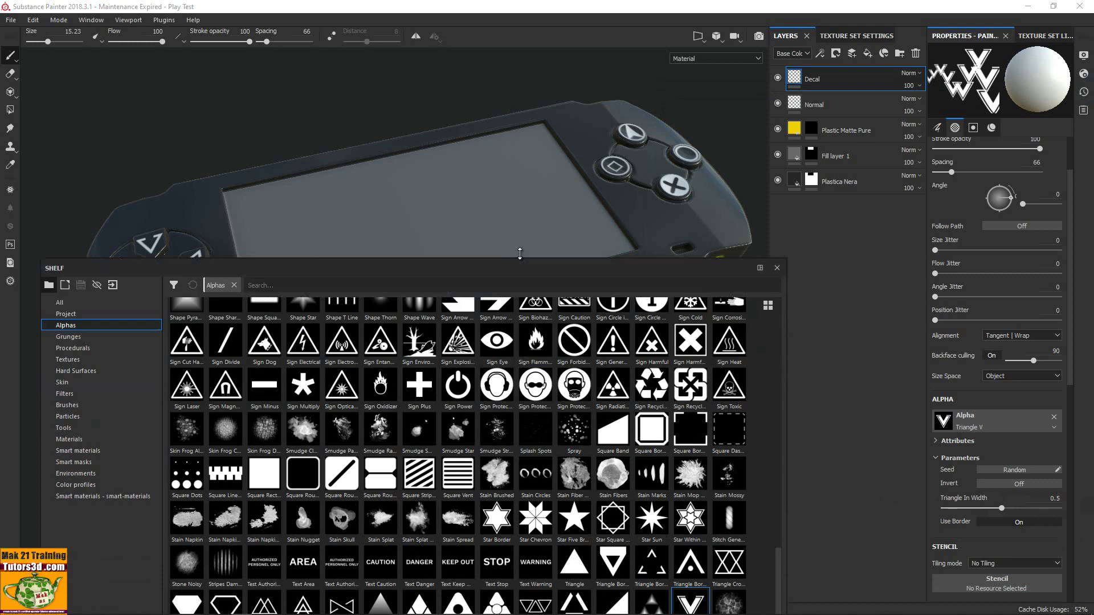
scroll(592, 418, up, 10)
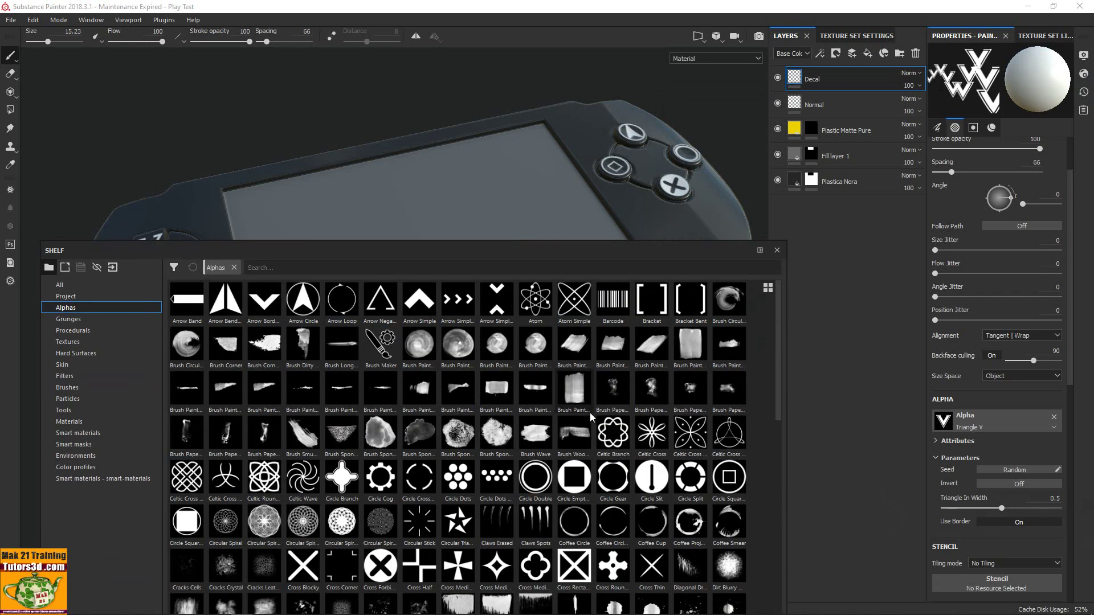
scroll(591, 414, down, 10)
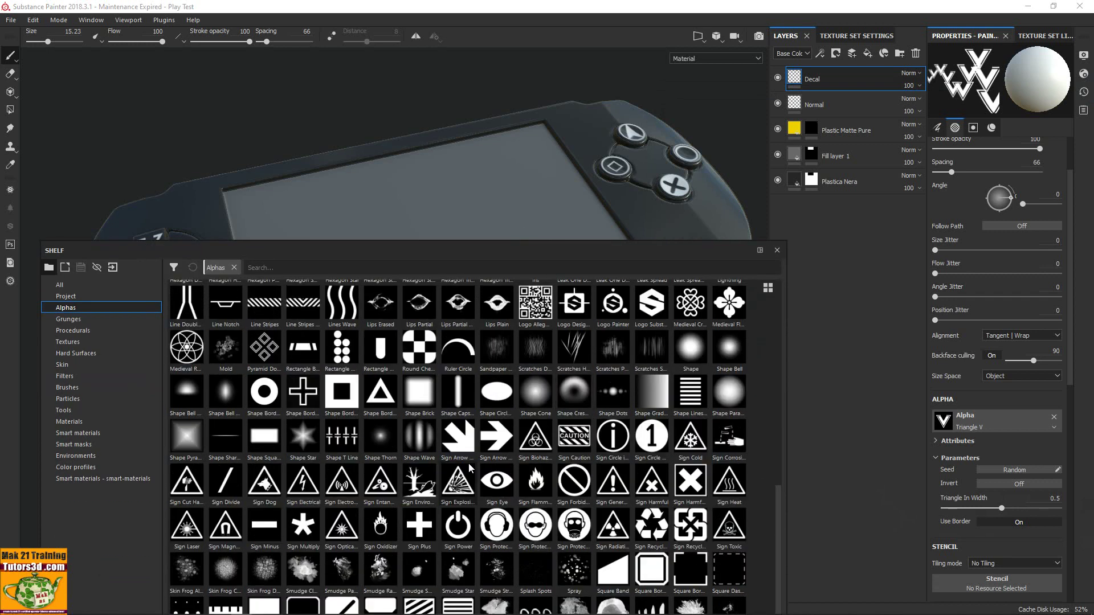
click(689, 353)
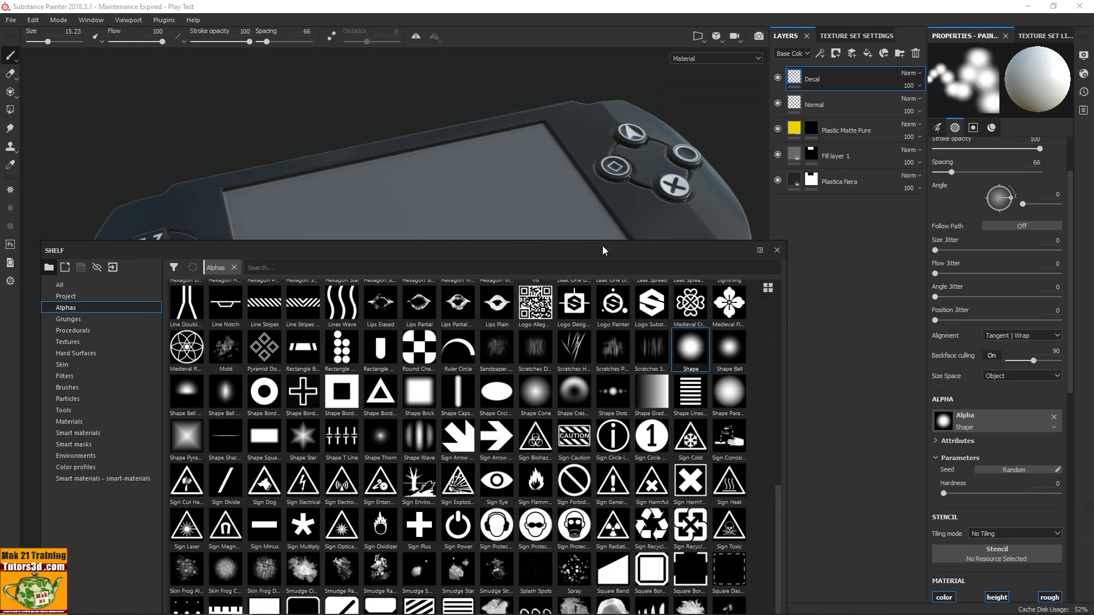
drag(605, 242, 605, 471)
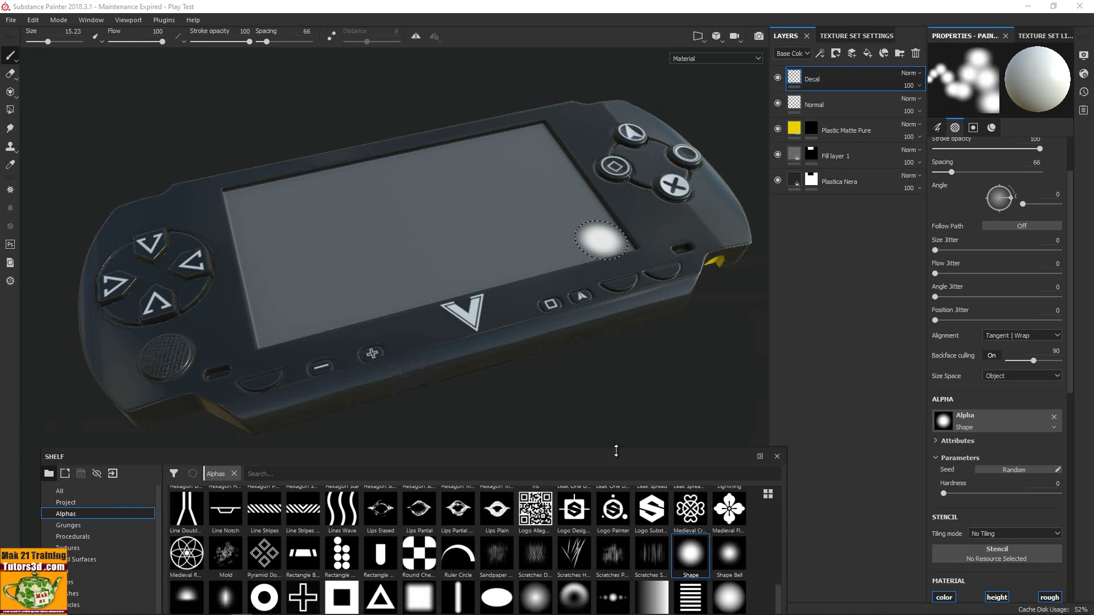
Step: Set the brush size to 2.68 and enable mirror symmetry with a near-front view of the console
drag(48, 42, 36, 42)
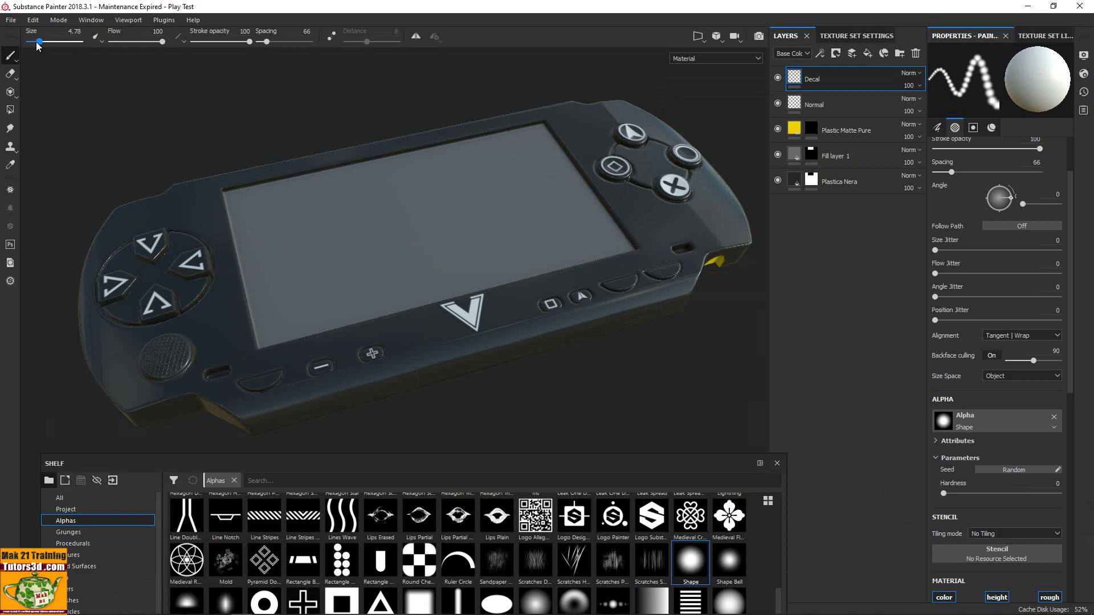
mouse_move(268, 351)
alt+mouse_down()
mouse_move(460, 367)
mouse_move(428, 374)
alt+mouse_up()
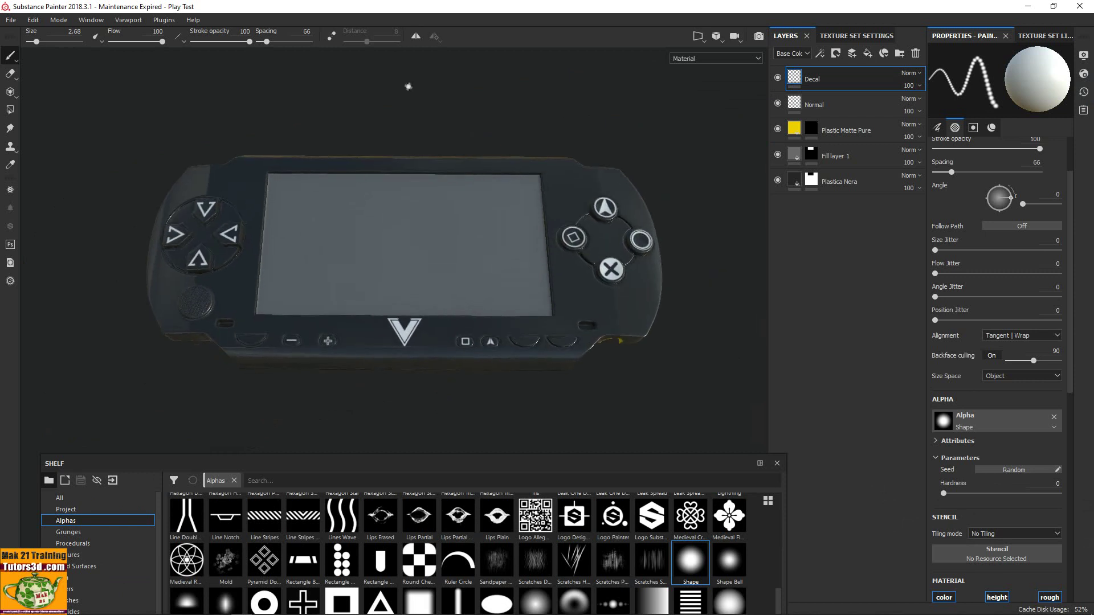
click(416, 36)
mouse_move(399, 262)
alt+mouse_down()
mouse_move(422, 405)
mouse_move(510, 381)
alt+mouse_up()
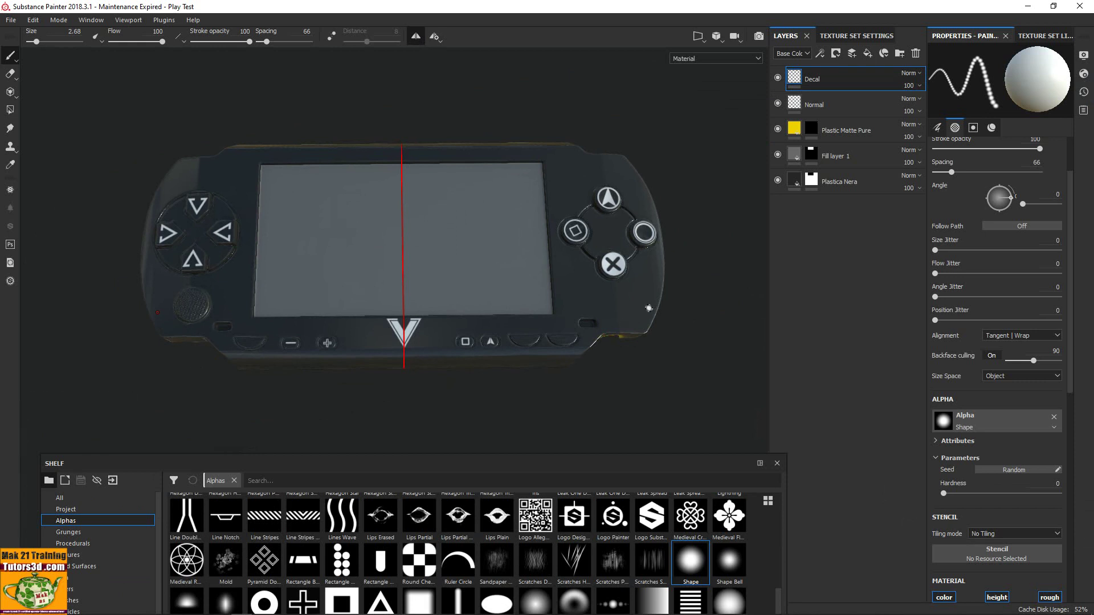
Step: Stamp two mirrored pairs of white dots on the side edges, then turn symmetry off
click(650, 308)
click(656, 293)
click(416, 35)
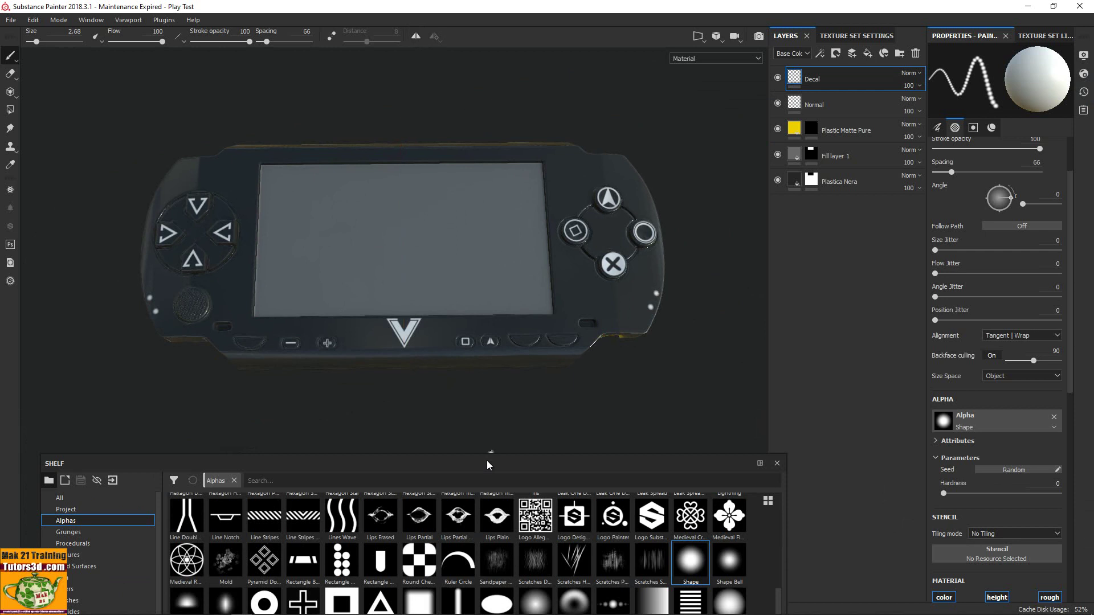